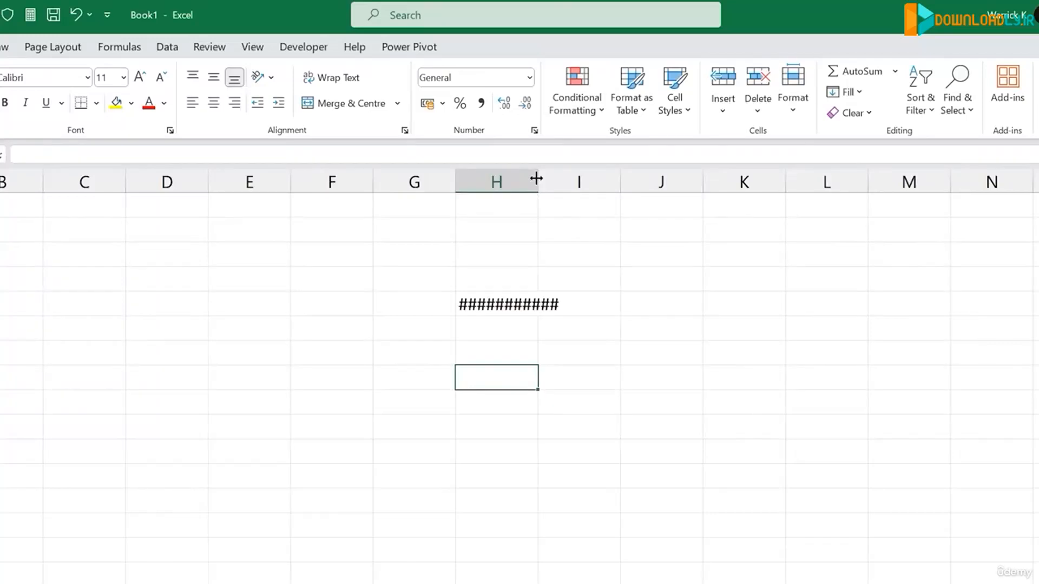
Widen column H by roughly a third to make room for the value displayed as hash marks
left_click_drag(535, 178, 570, 182)
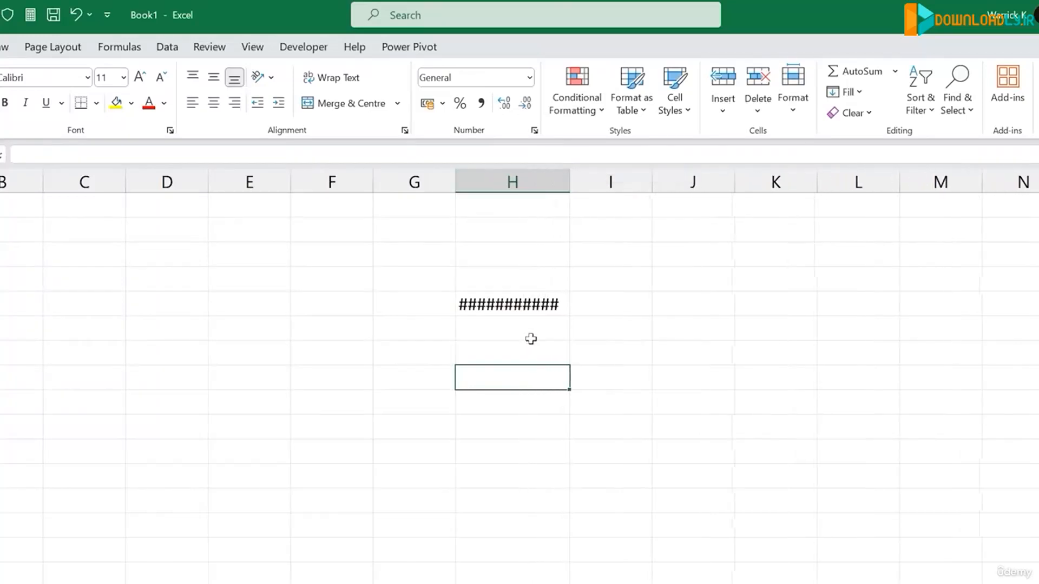
left_click(536, 361)
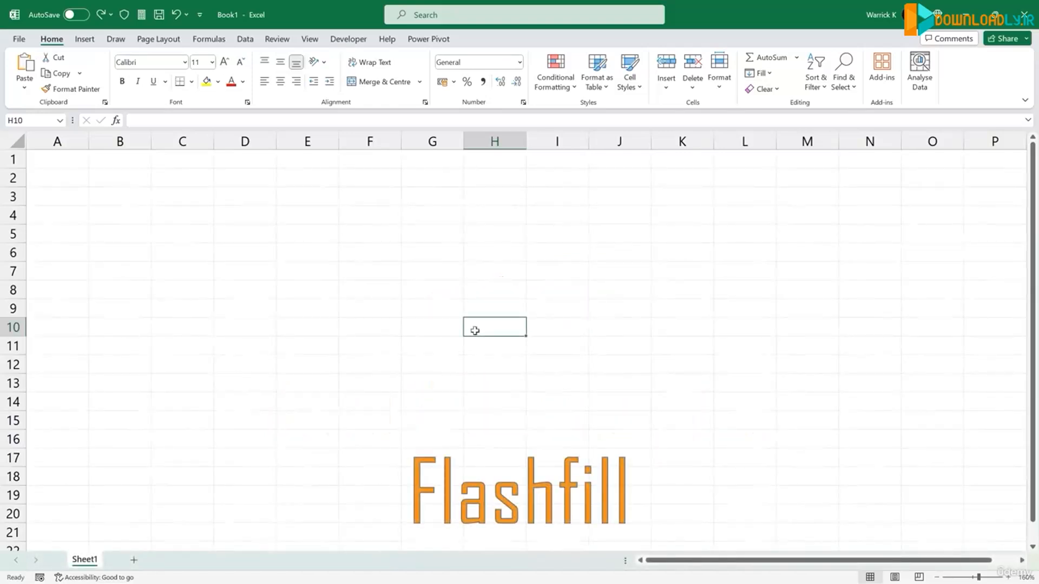
Enter 1 in D4 and 2 in E4, extend the series across to M4, and check the fill options
left_click(239, 216)
type("1")
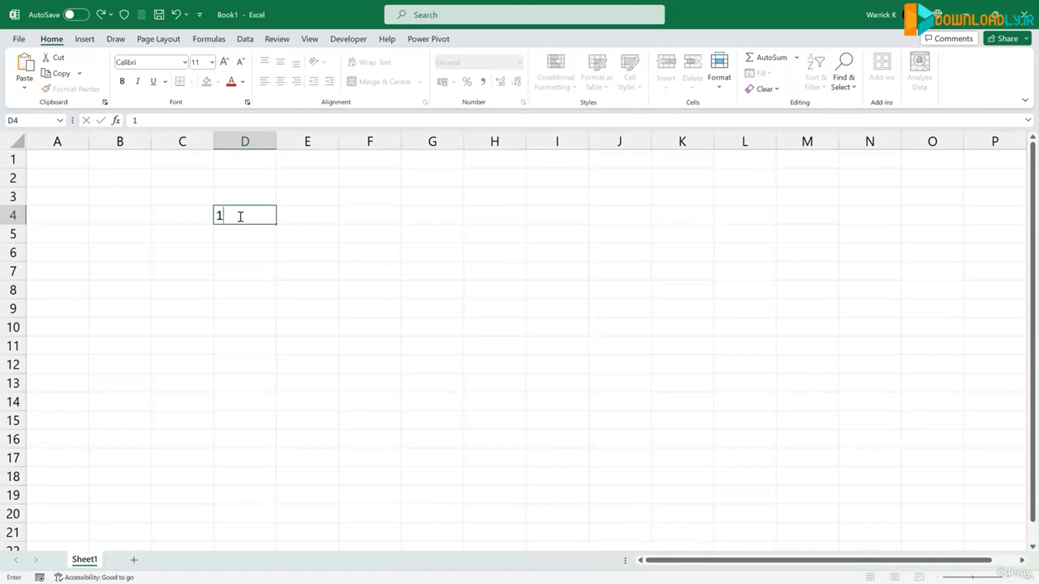
left_click(297, 214)
type("2")
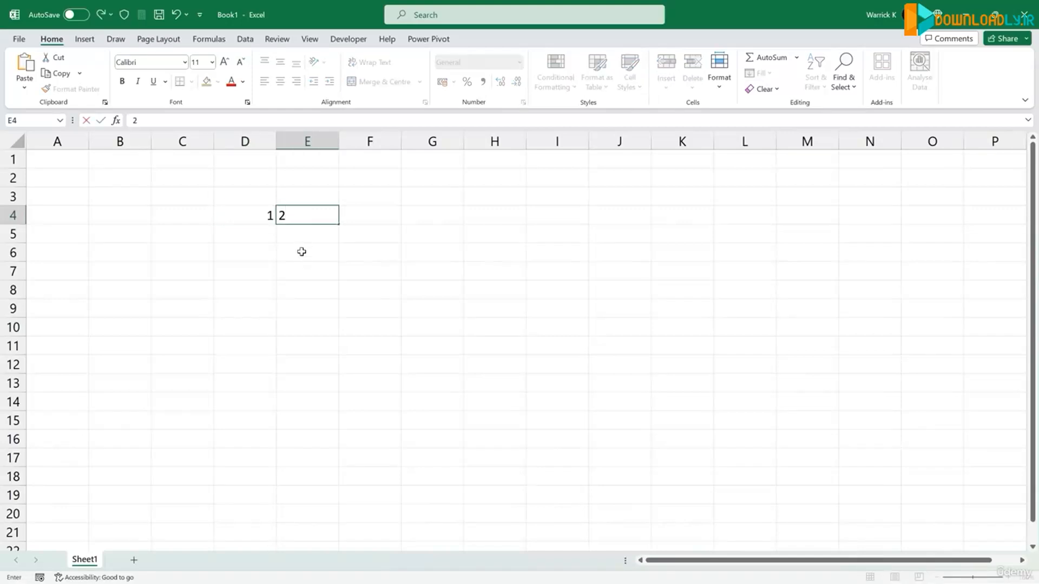
left_click_drag(251, 215, 292, 220)
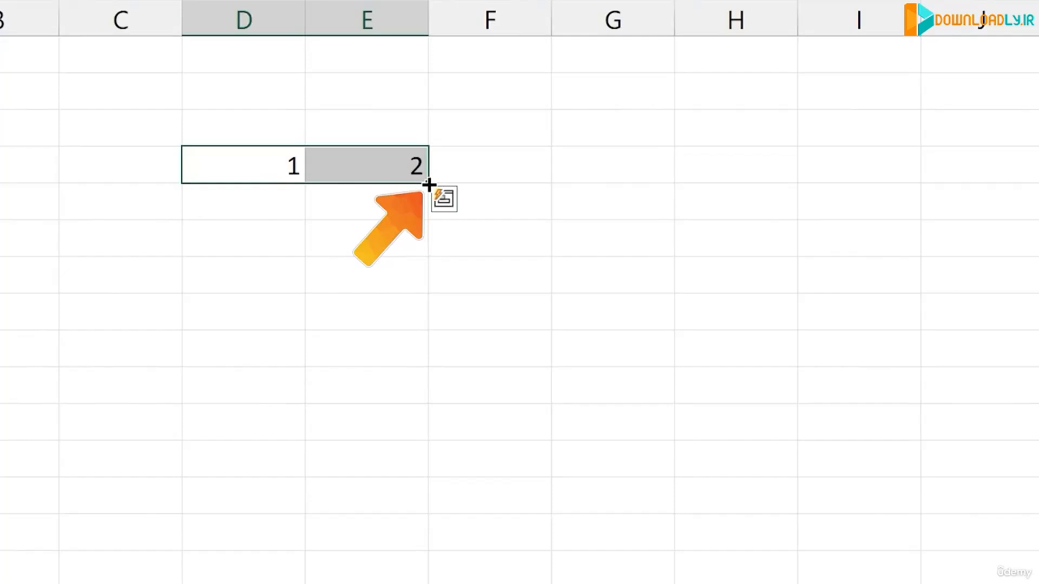
left_click_drag(429, 185, 818, 223)
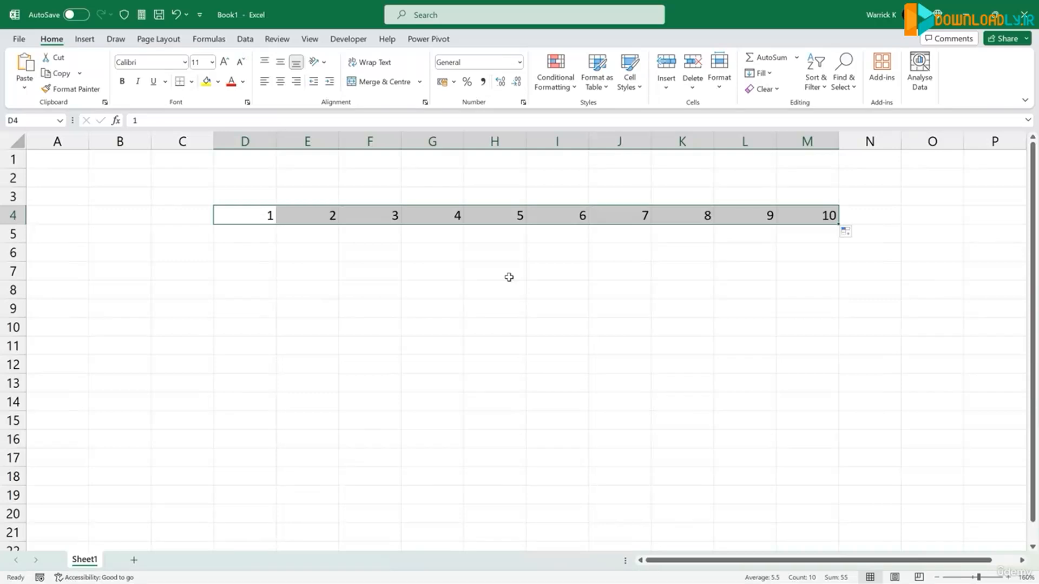
left_click(846, 233)
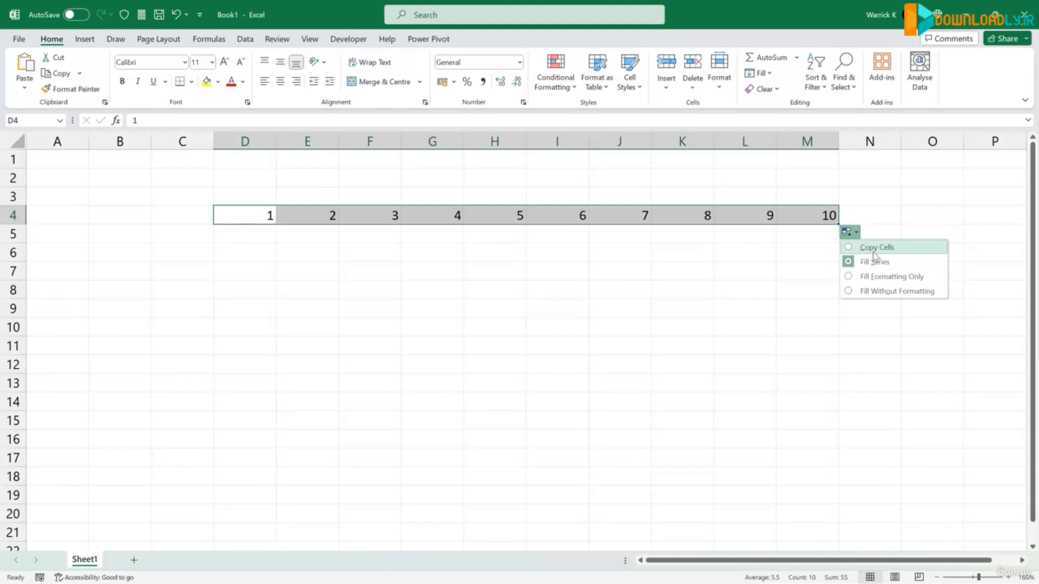
left_click(529, 258)
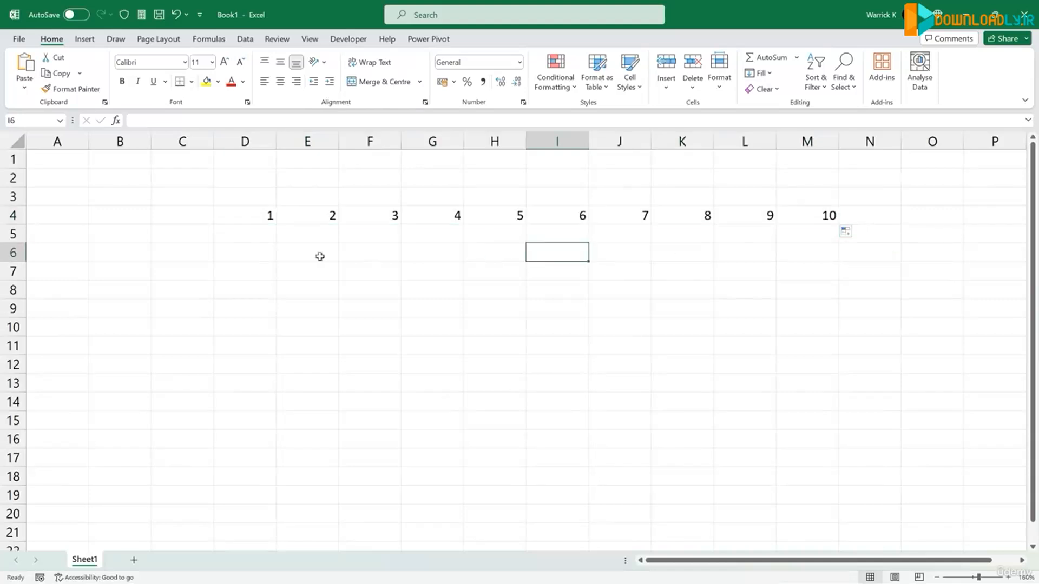
Enter 10 in D5 and 17 in E5, and extend the series across to M5
left_click(255, 236)
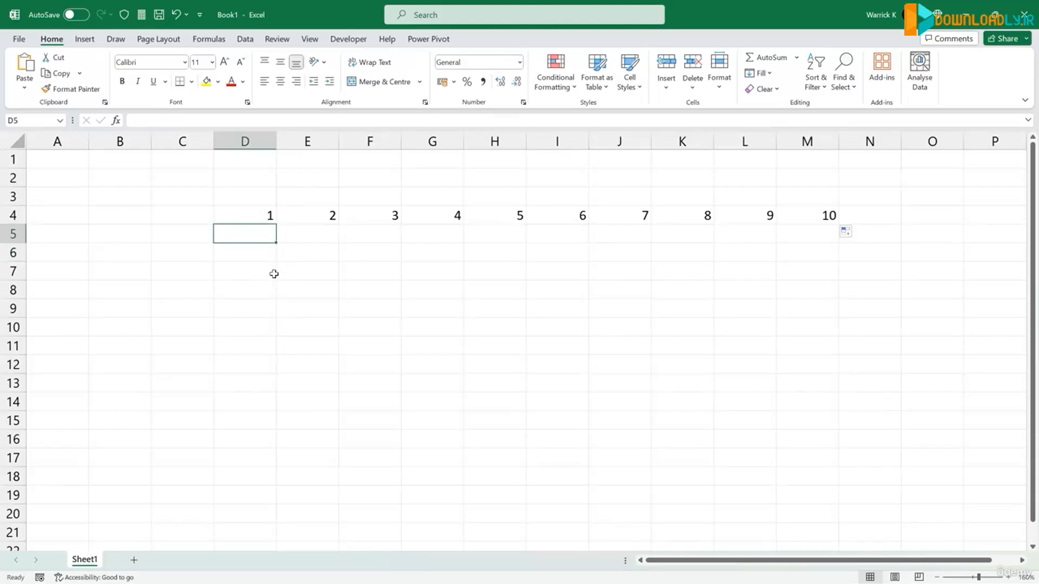
type("10")
left_click(290, 232)
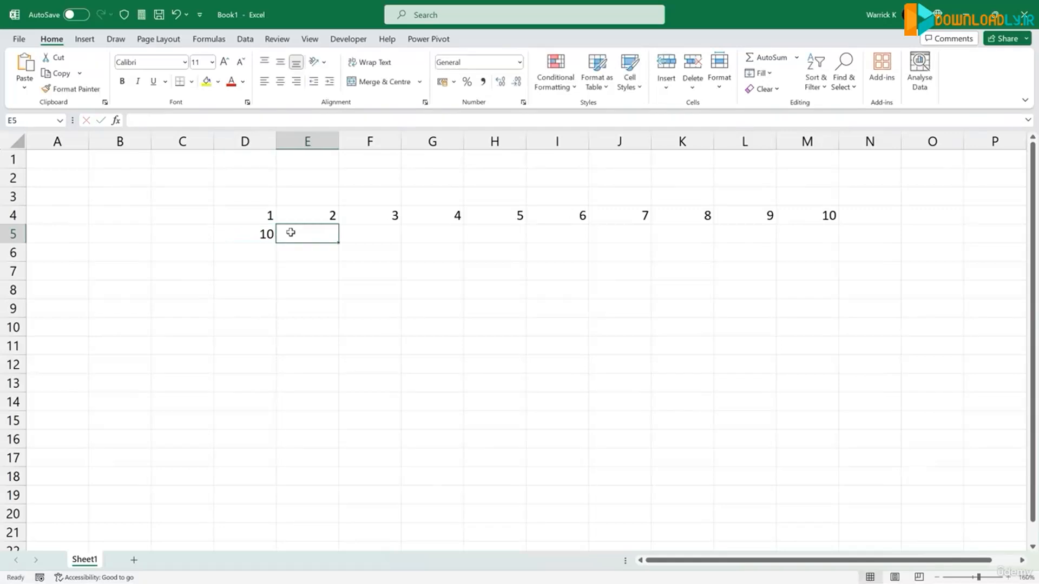
type("17")
left_click(259, 235)
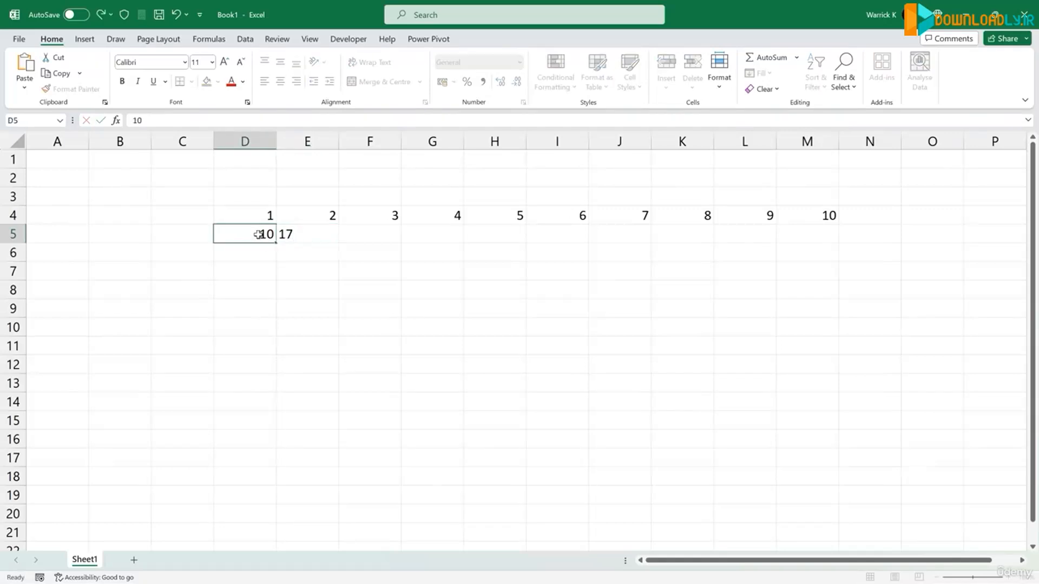
left_click_drag(259, 234, 812, 245)
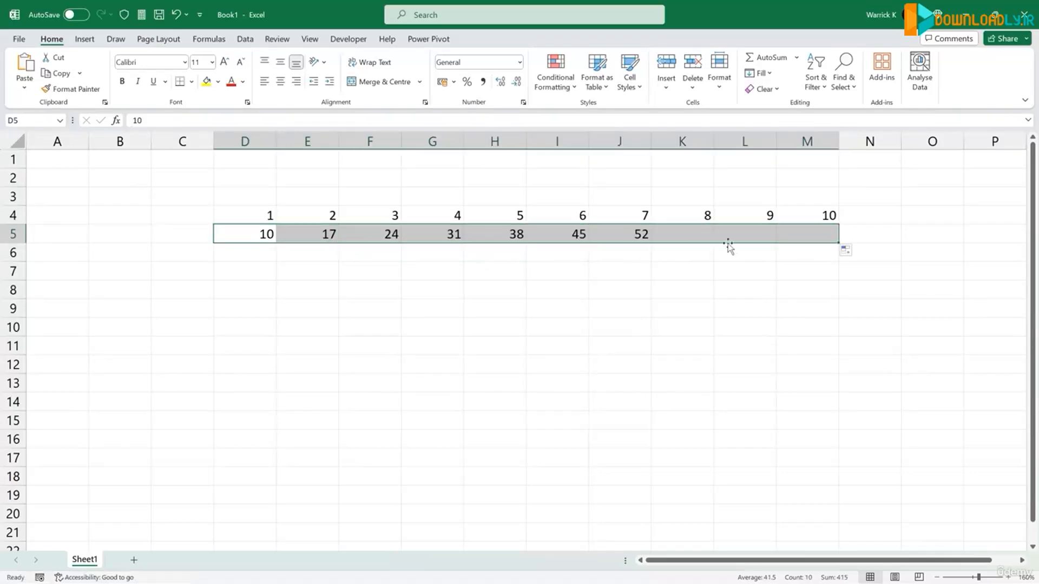
Enter 103 in D6 and 231 in E6, and extend the series across to M6
left_click(243, 248)
type("1")
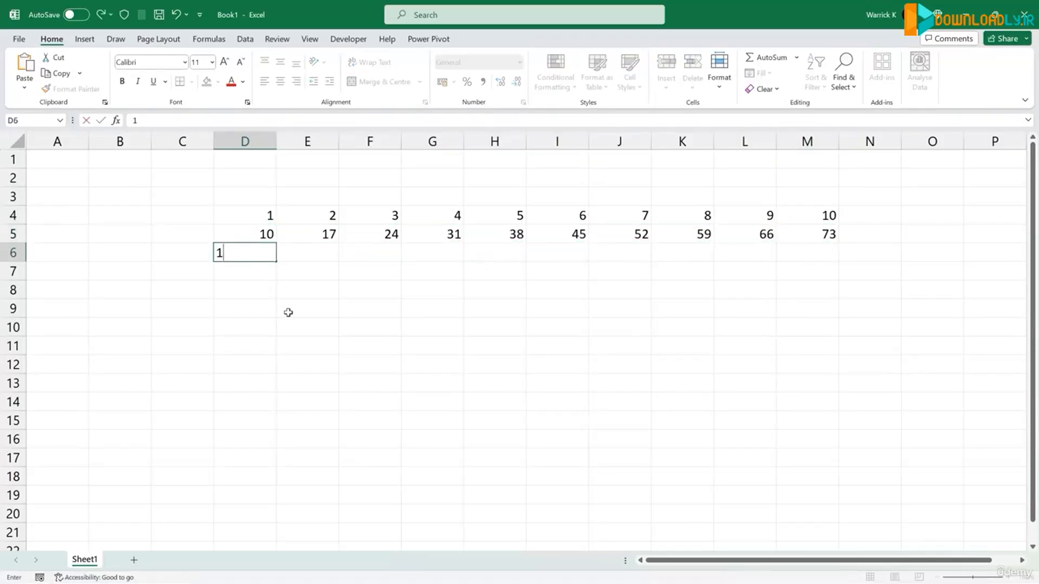
type("03")
left_click(306, 254)
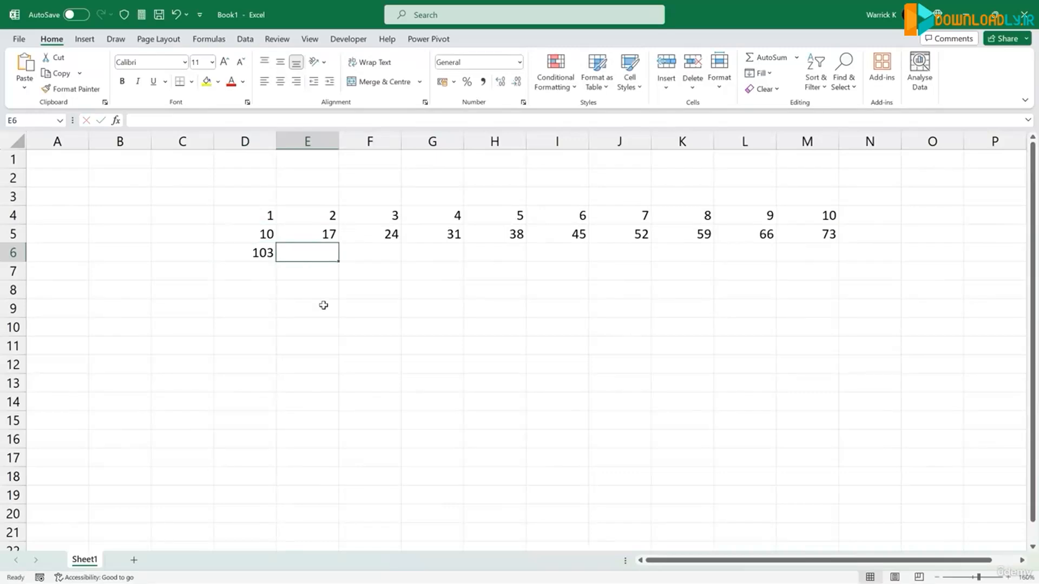
type("231")
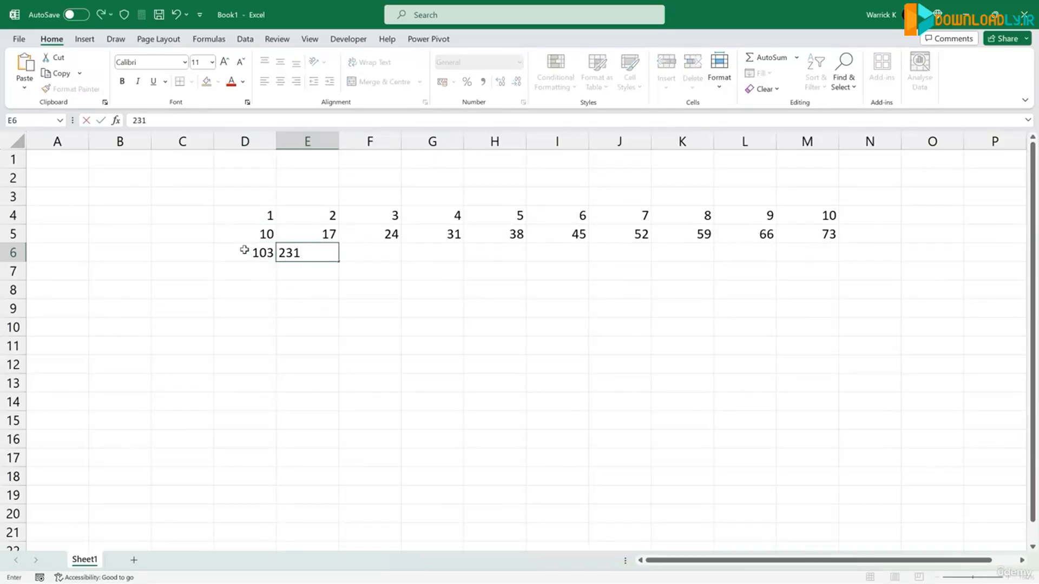
left_click_drag(244, 249, 838, 265)
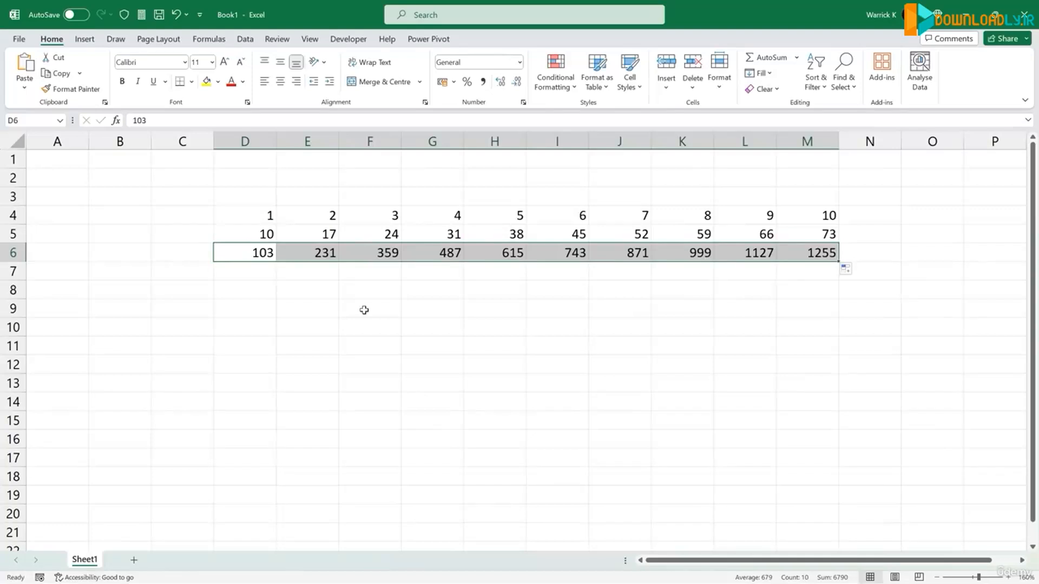
Enter 10 in D7 and 7 in E7, and extend the decreasing series across to M7
left_click(232, 272)
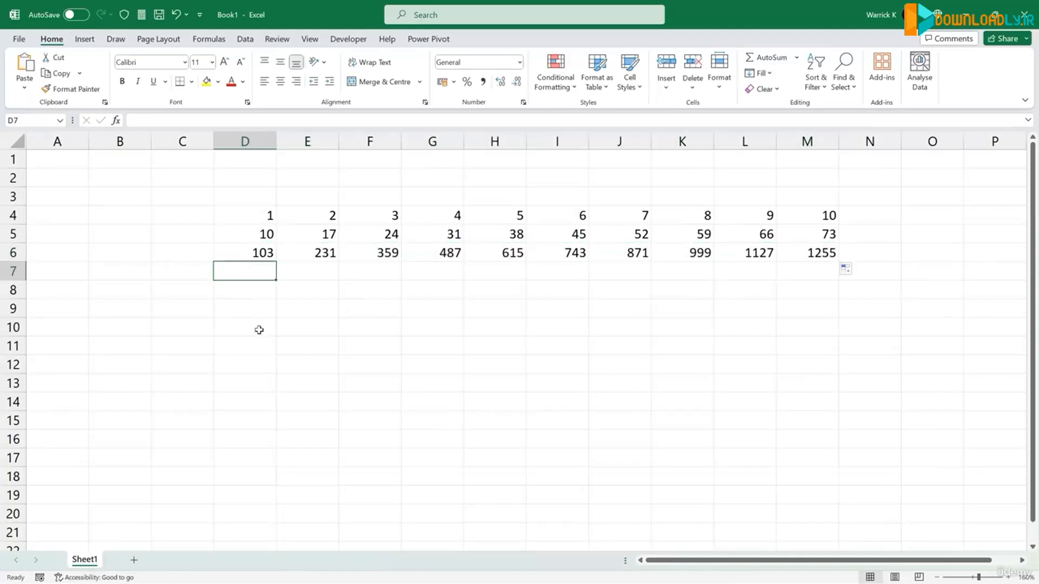
type("10")
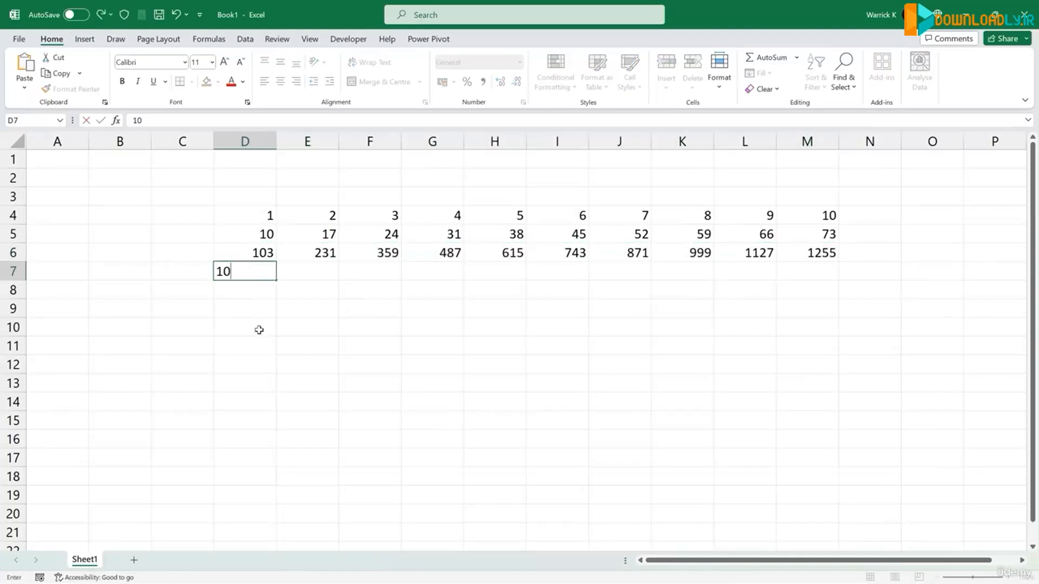
left_click(292, 278)
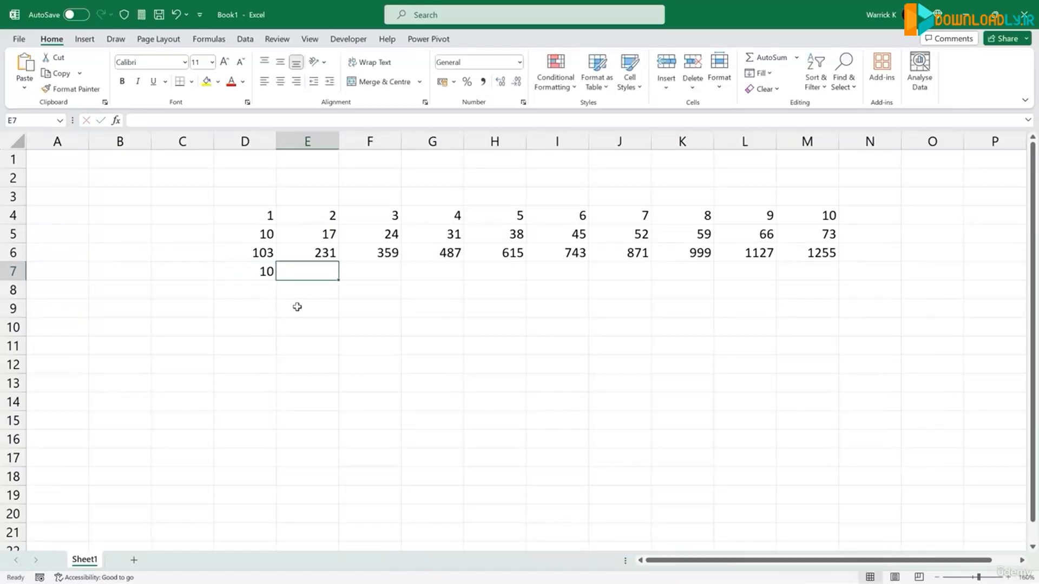
type("7")
left_click_drag(250, 269, 813, 271)
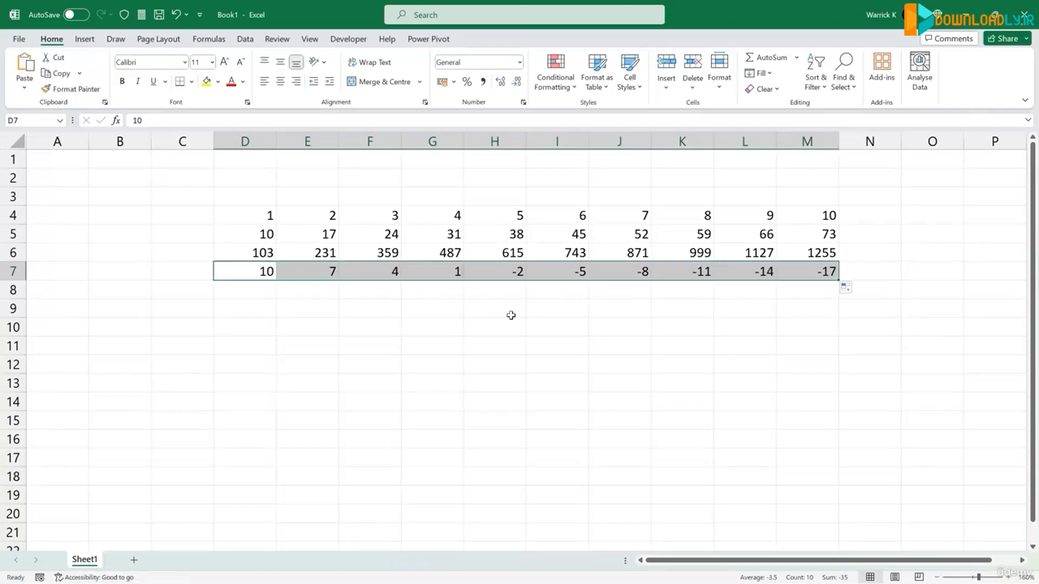
Enter Monday in D9 and fill the weekday names across to M9
left_click(253, 314)
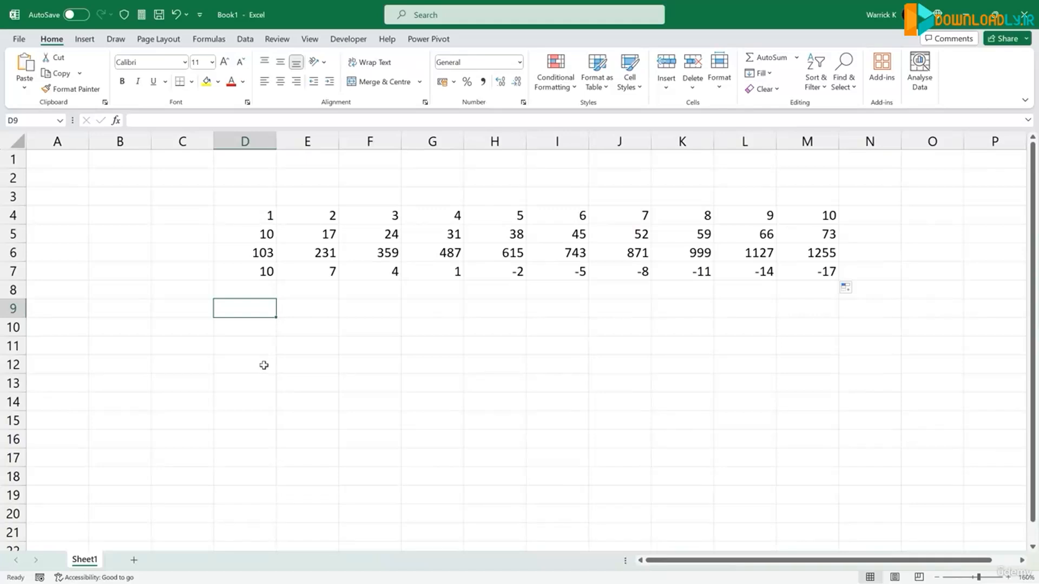
type("Monday")
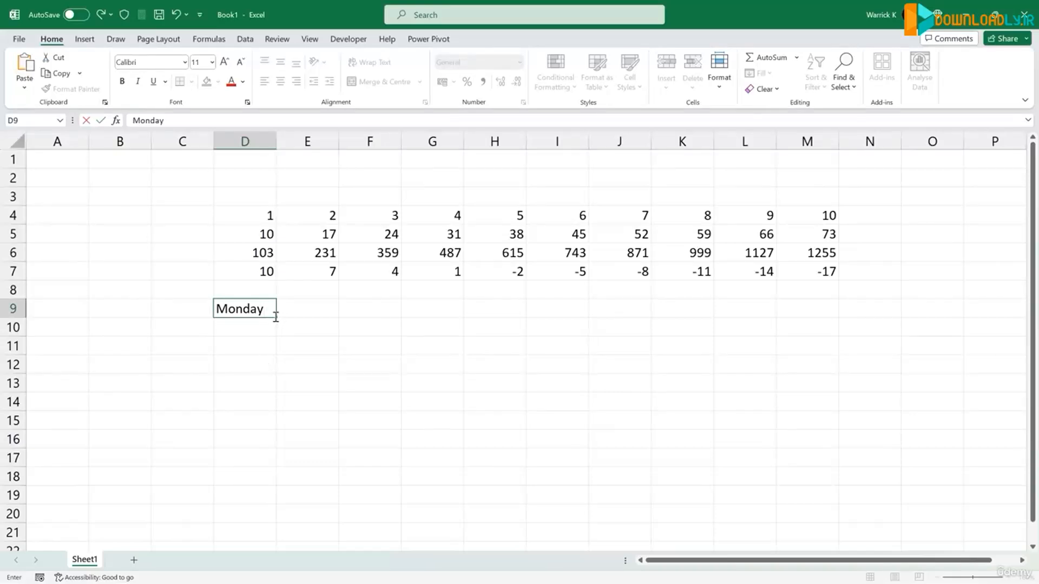
left_click_drag(276, 317, 833, 307)
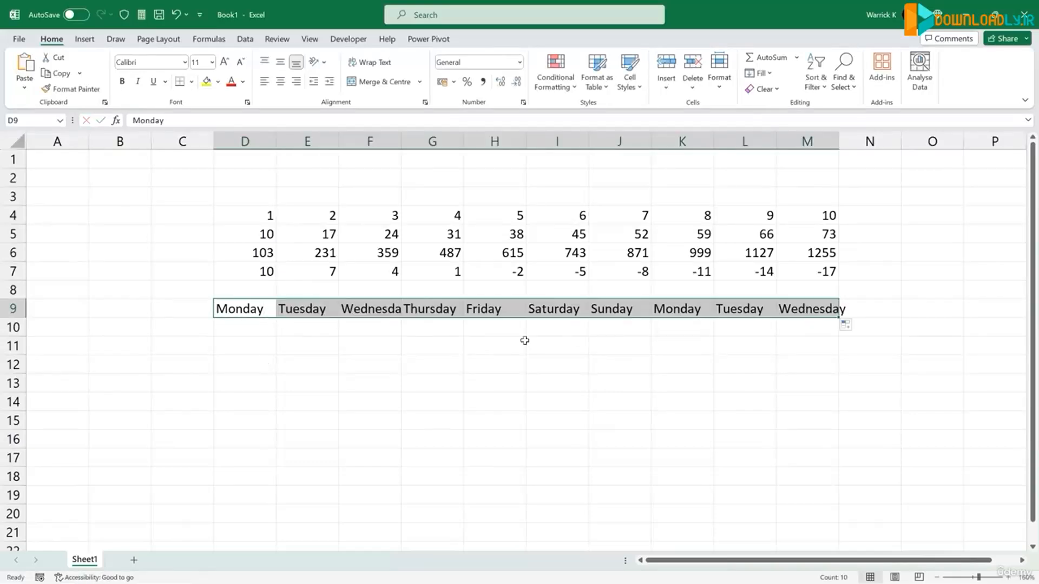
Enter January in D10 and fill the month names across to M10
left_click(257, 331)
type("January")
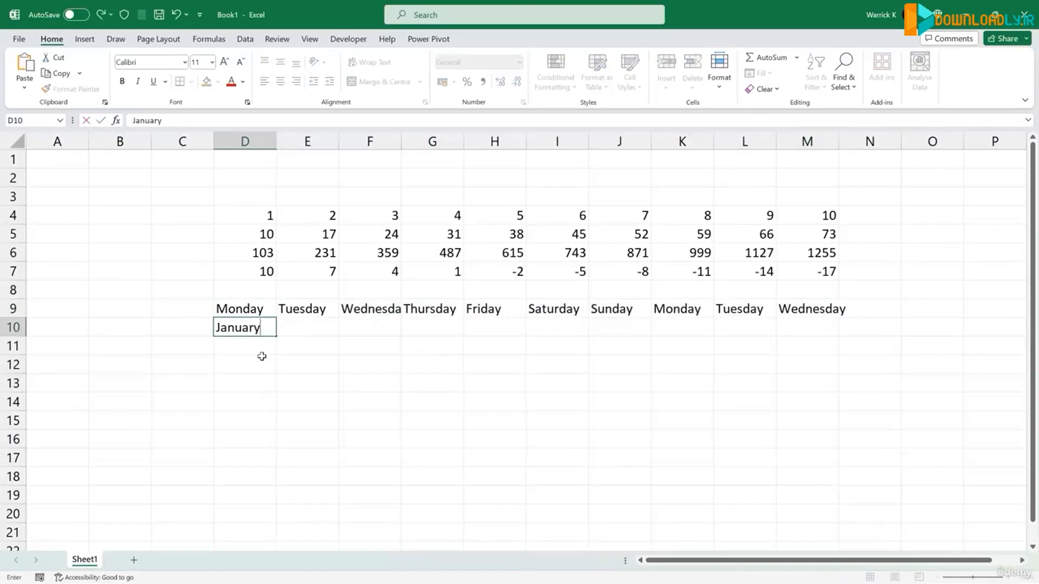
left_click_drag(277, 336, 836, 333)
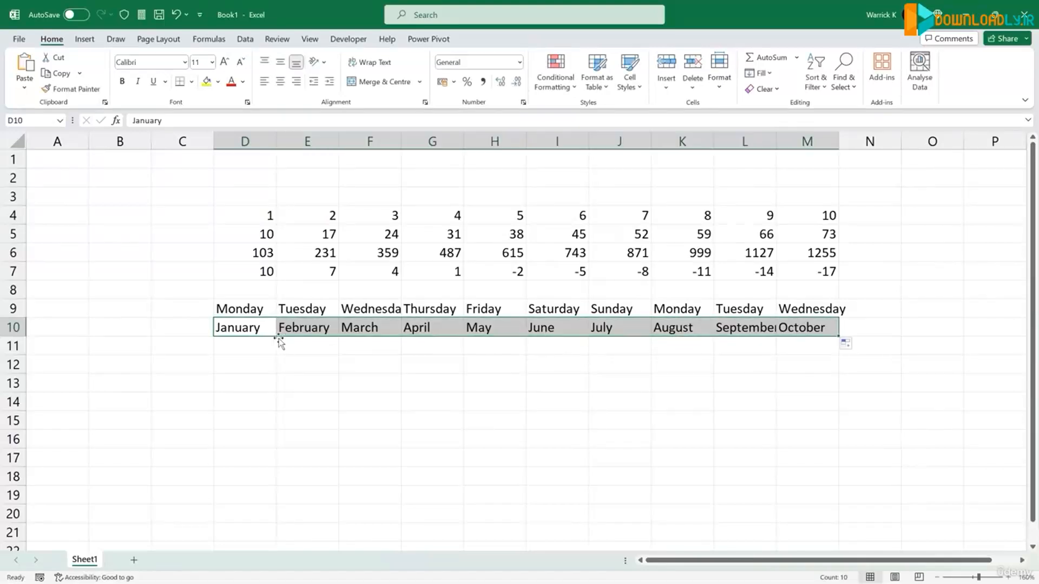
Enter the abbreviated weekday Mon in D11, removing the ending added by auto-completion
left_click(241, 346)
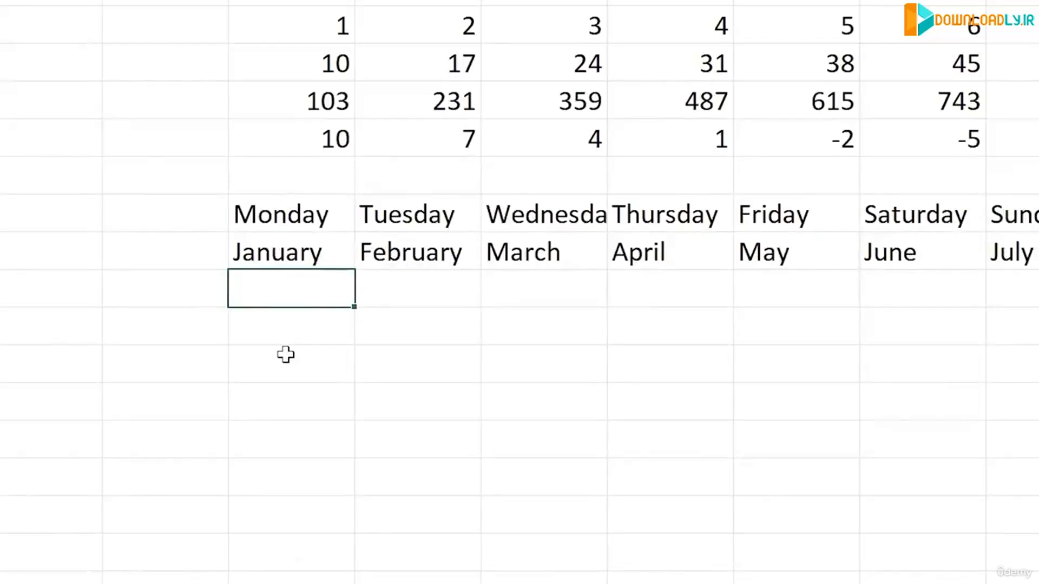
type("Mon")
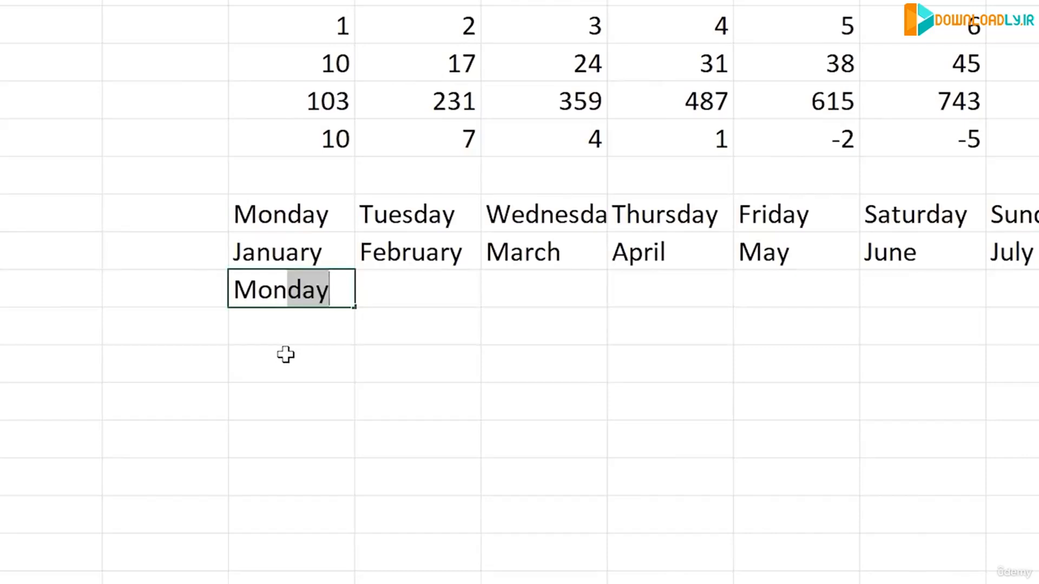
key("Return")
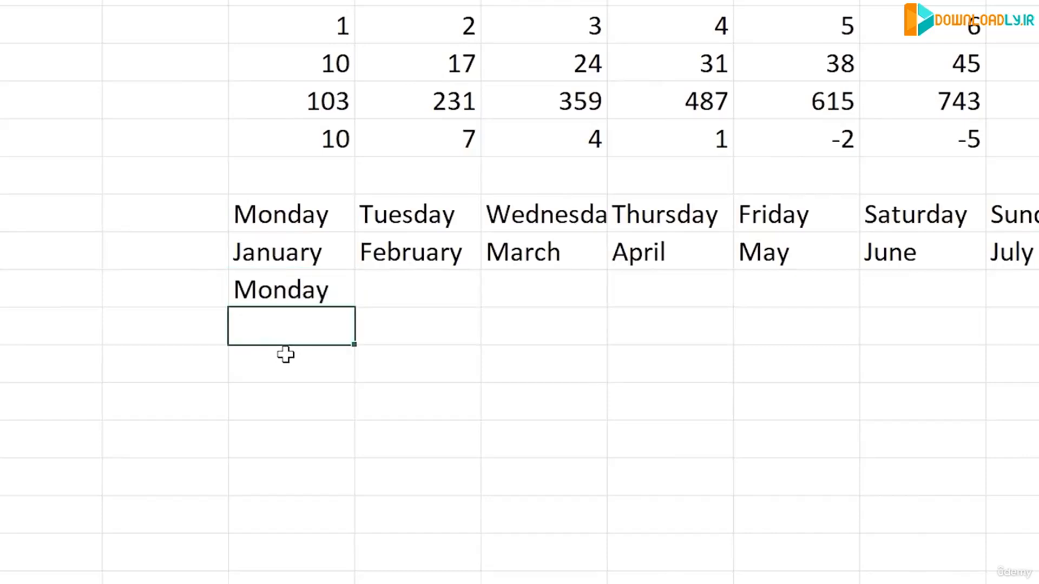
left_click(288, 287)
key("F2")
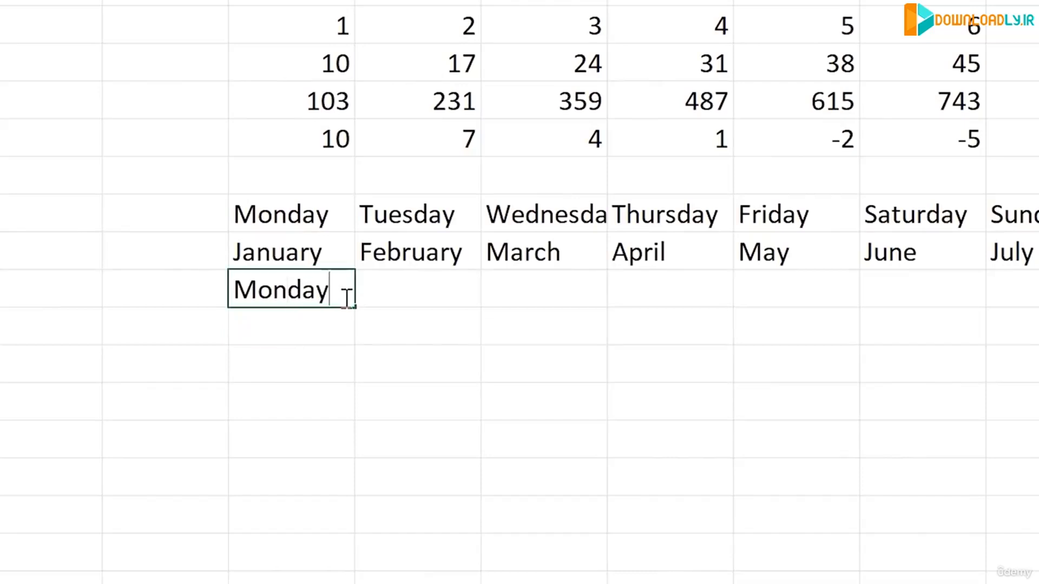
key("BackSpace")
key("BackSpace")
key("BackSpace")
key("Return")
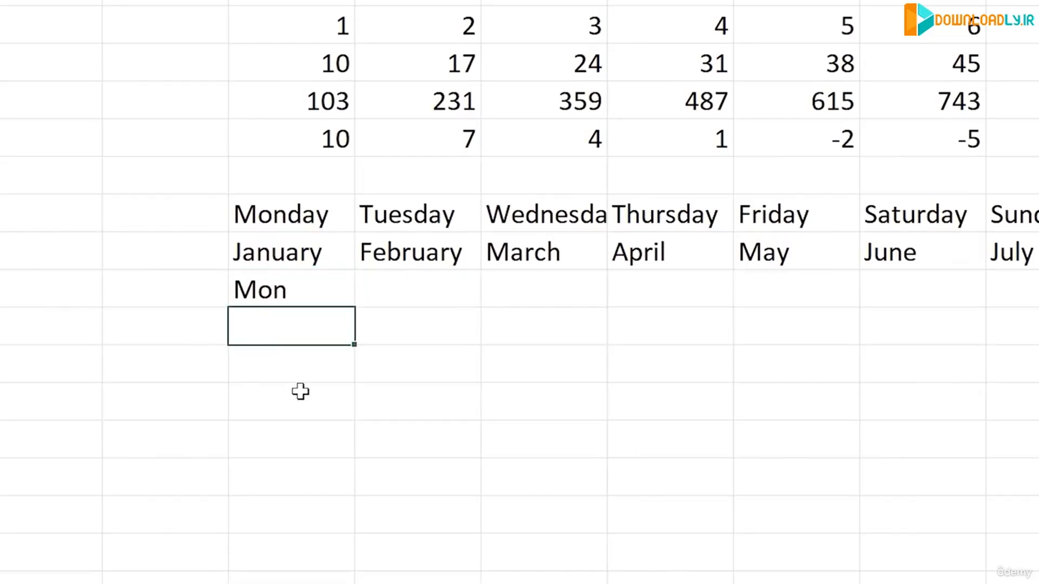
Enter the abbreviated month Jan in D12 and fill both abbreviations in D11:D12 across to column M
type("January")
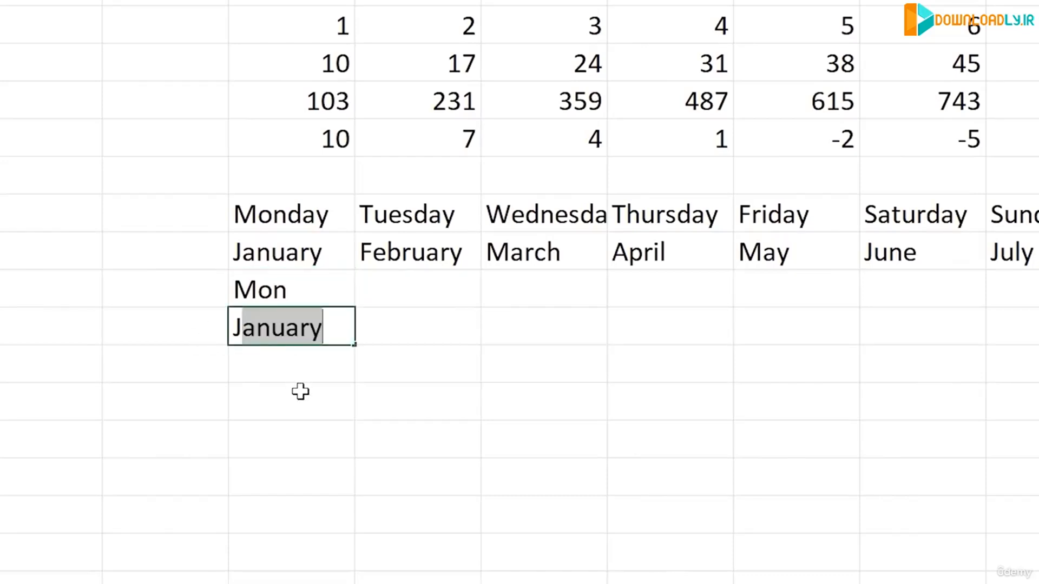
left_click(331, 331)
key("BackSpace")
key("BackSpace")
key("BackSpace")
key("BackSpace")
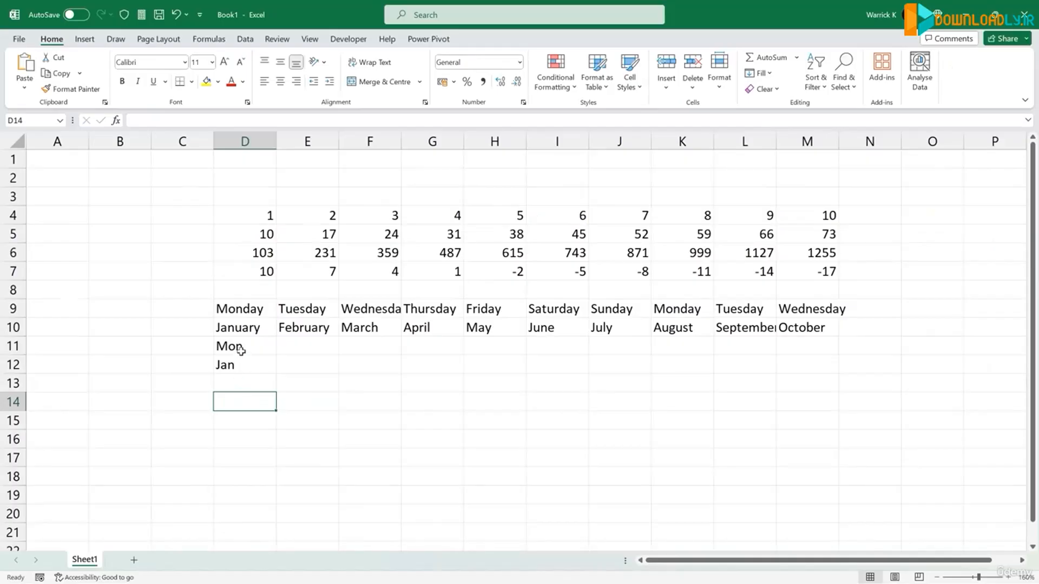
left_click_drag(240, 349, 247, 361)
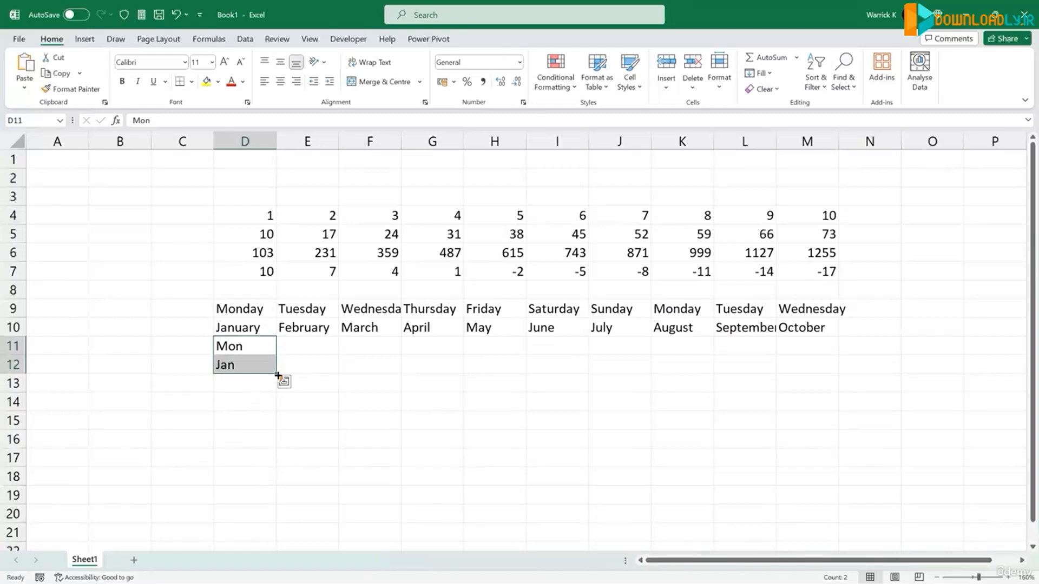
left_click_drag(277, 375, 815, 372)
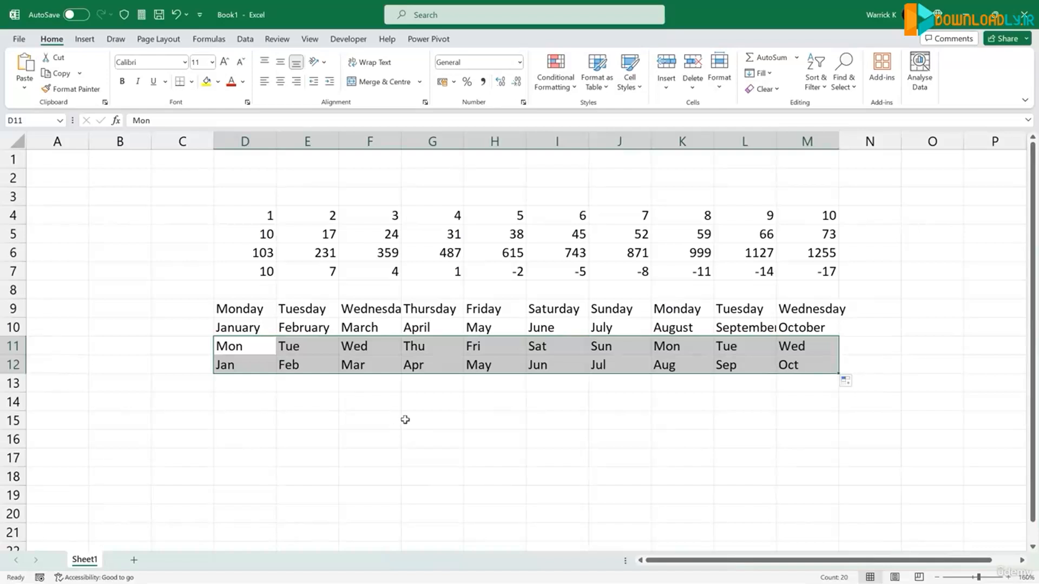
left_click(250, 310)
left_click_drag(250, 310, 806, 363)
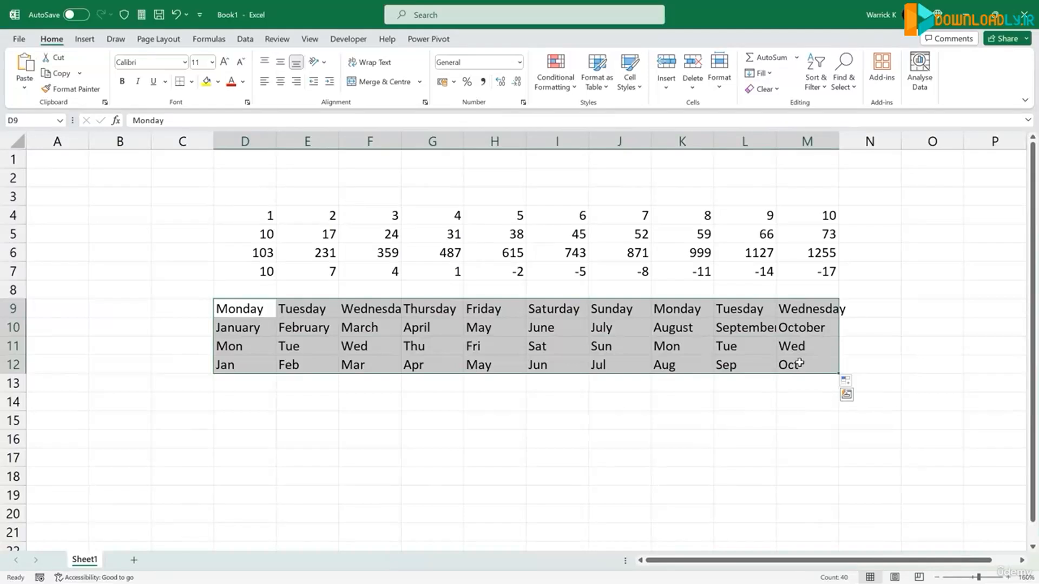
Enter Montag in D14 and fill the German weekday names across to M14
left_click(255, 400)
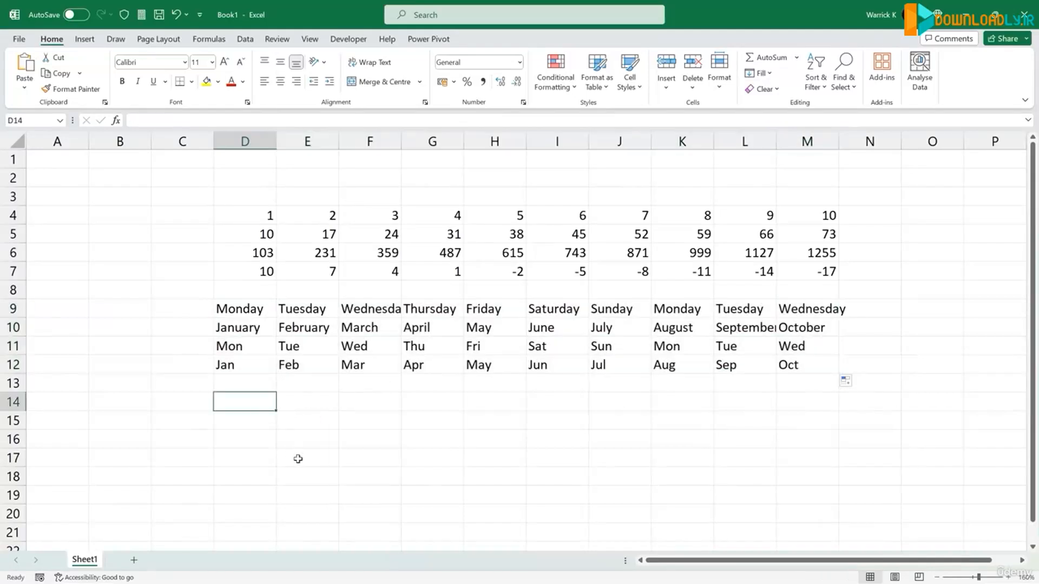
type("Montag")
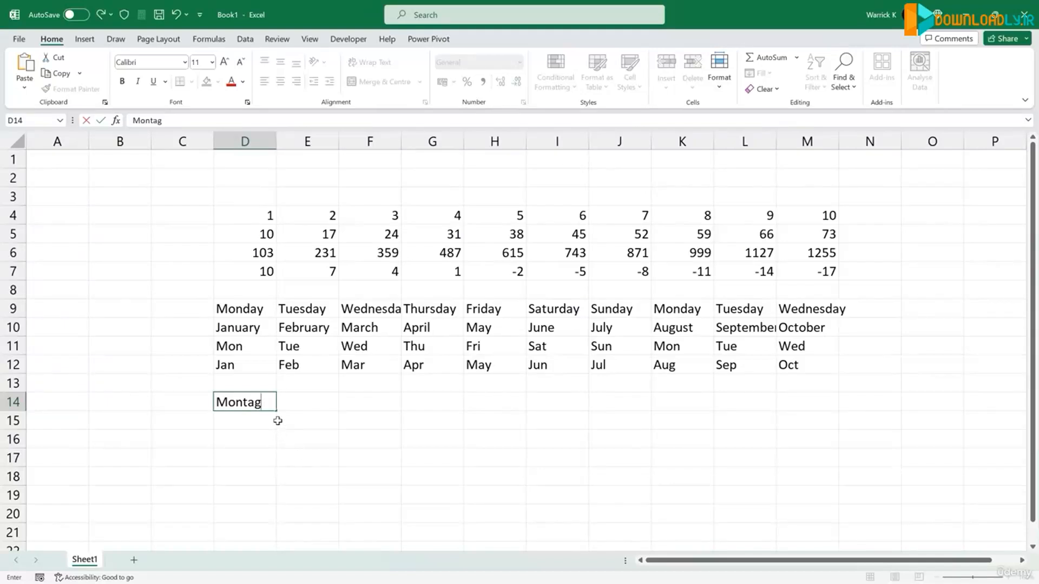
left_click_drag(276, 410, 812, 416)
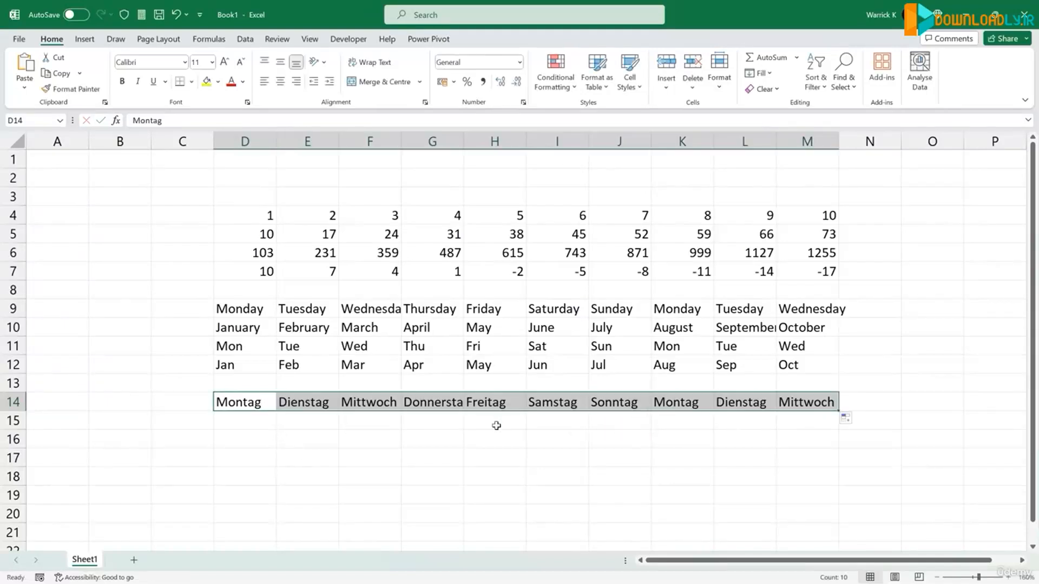
Enter the Hindi weekday सोमवार in D15 and fill the weekday names across to M15
left_click(256, 420)
type("सोमवार")
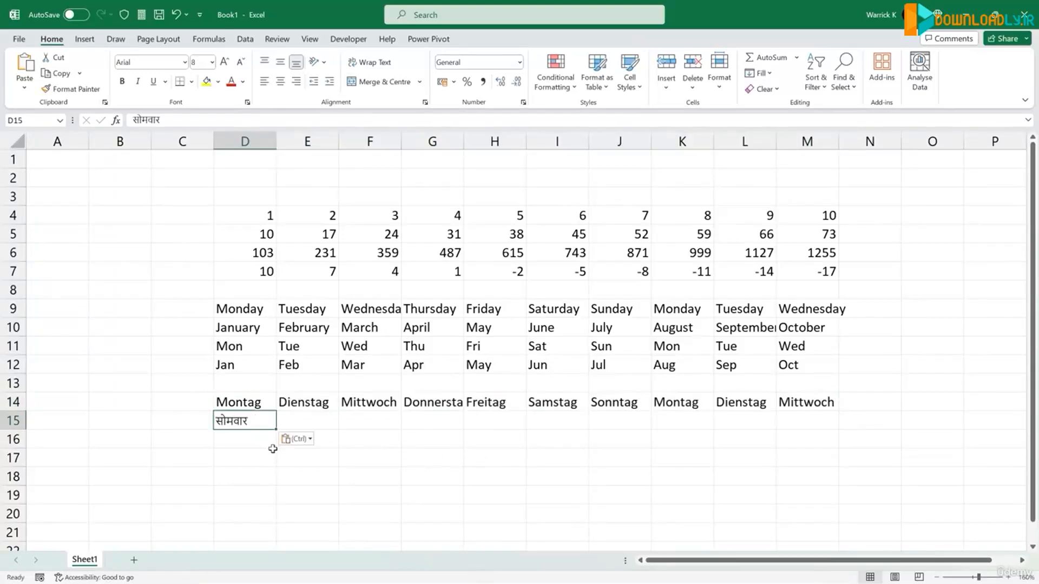
left_click_drag(278, 431, 817, 429)
left_click(503, 476)
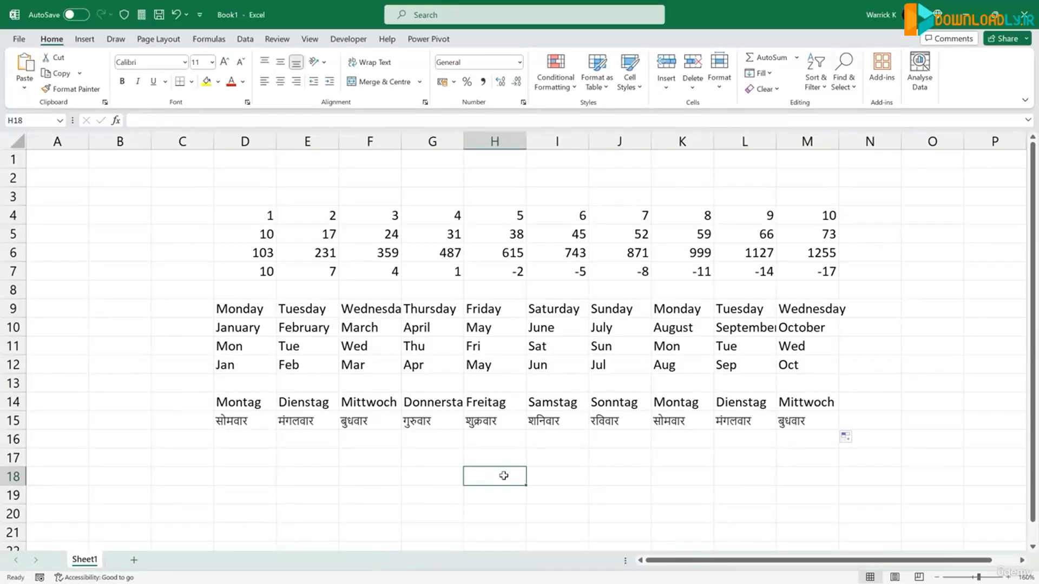
Open the custom lists editor for sorts and fill sequences from the advanced Excel options
left_click(19, 39)
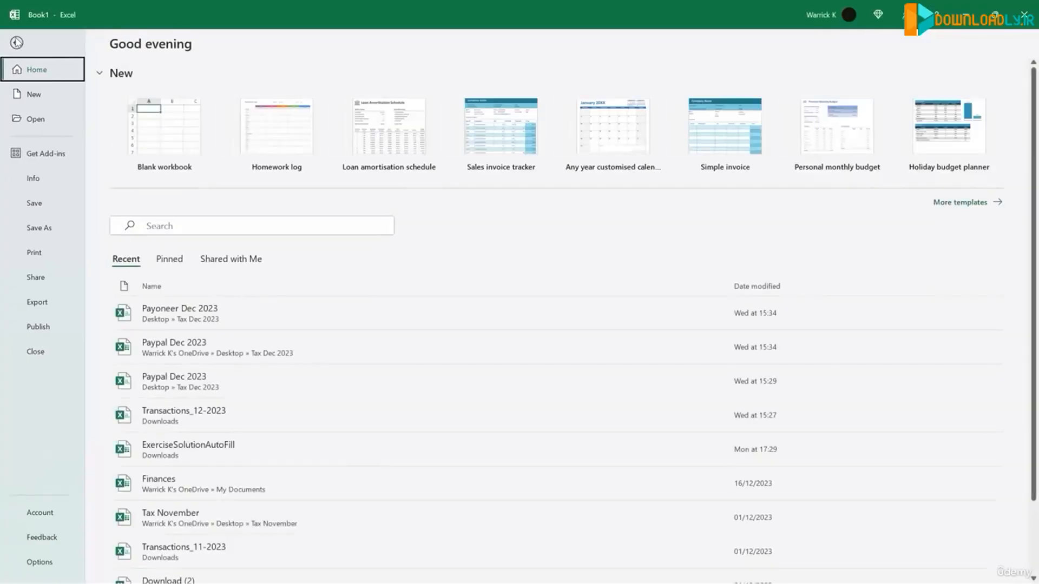
left_click(39, 563)
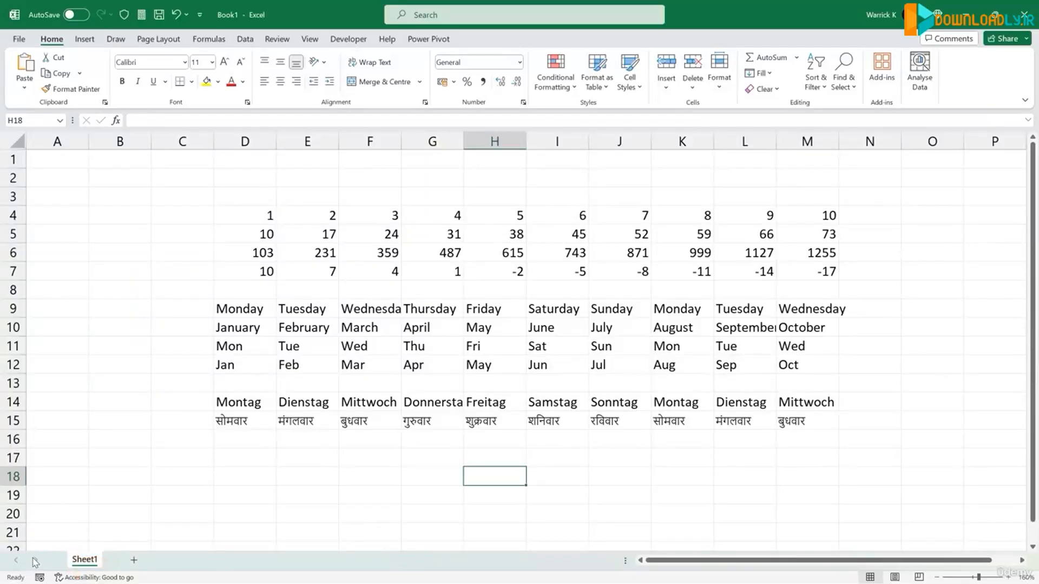
left_click(325, 234)
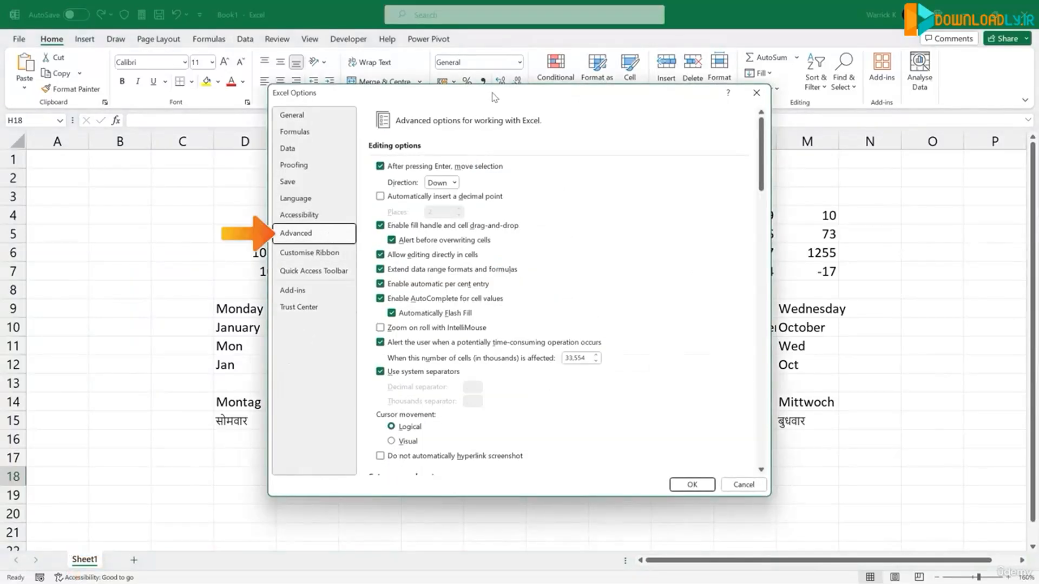
left_click_drag(488, 93, 629, 102)
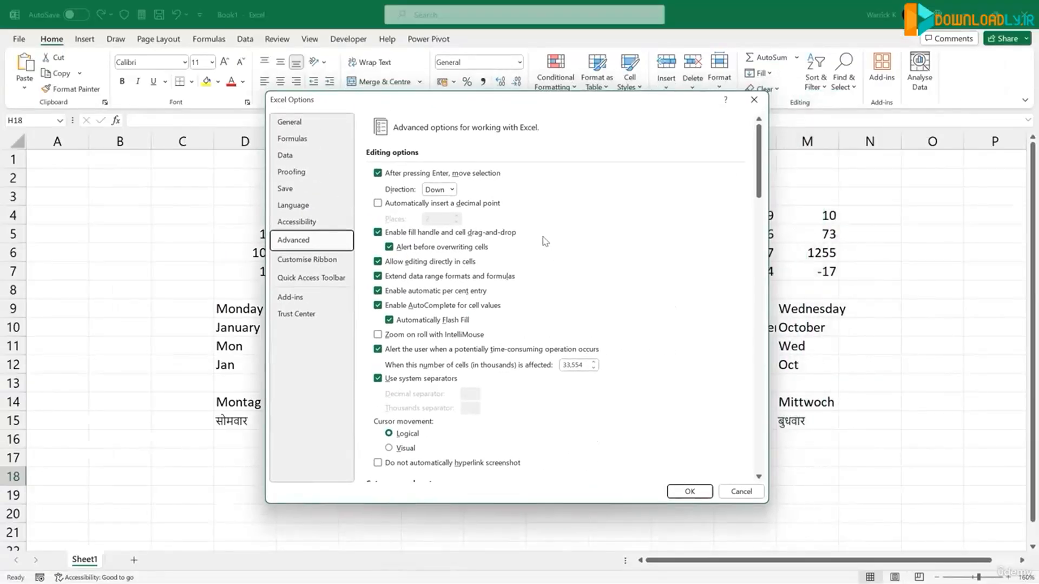
scroll(546, 243, "down", 20)
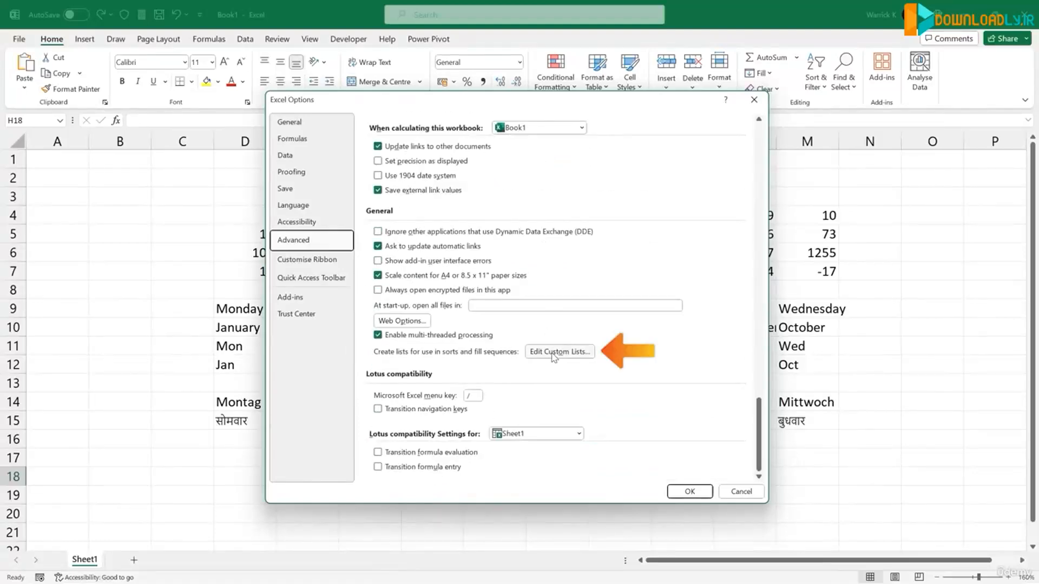
left_click(553, 354)
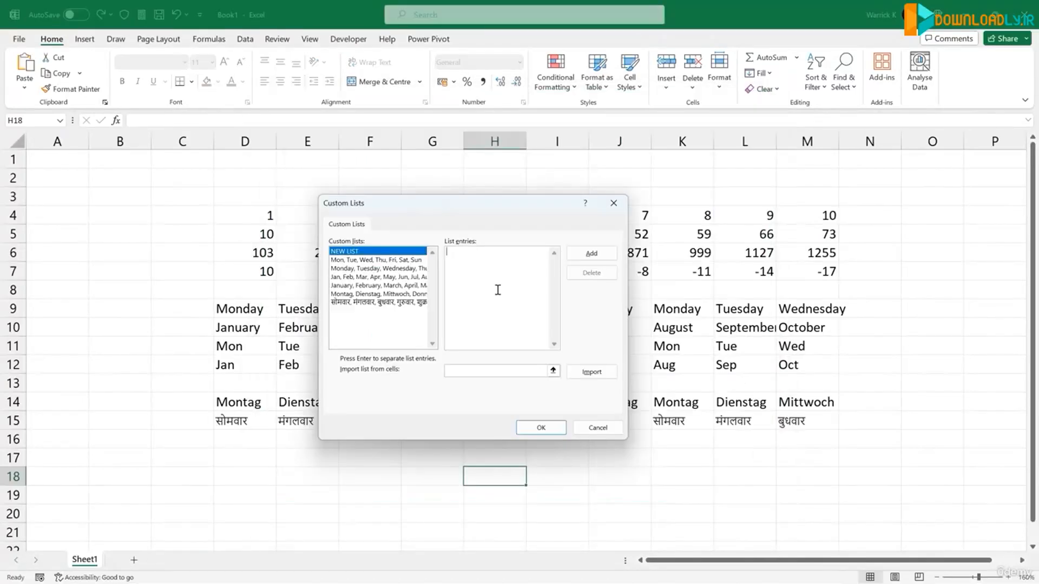
Examine the entries of the existing custom lists: English weekdays and months, German weekdays and Hindi weekdays
left_click(404, 262)
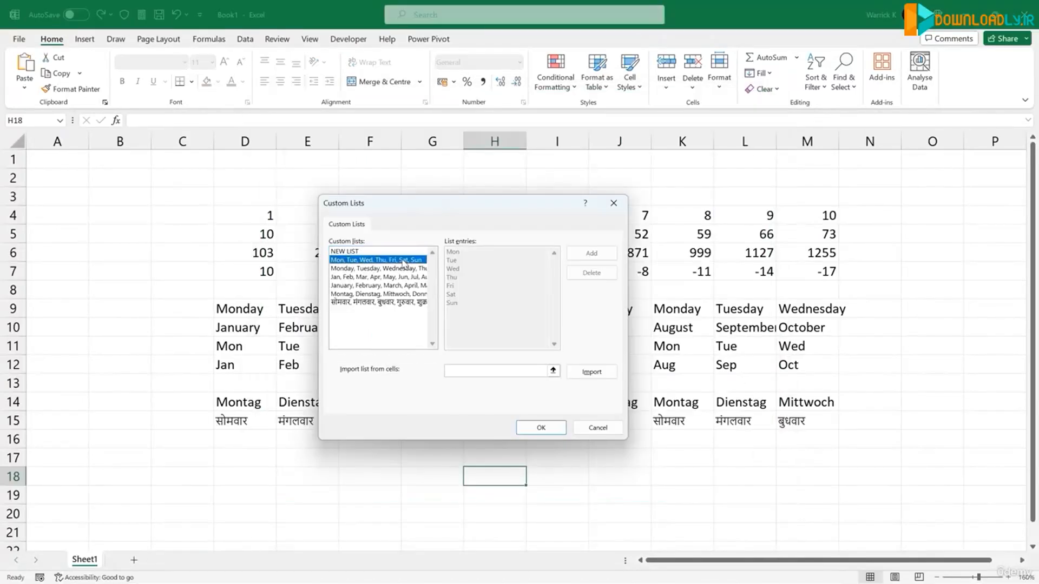
left_click(403, 268)
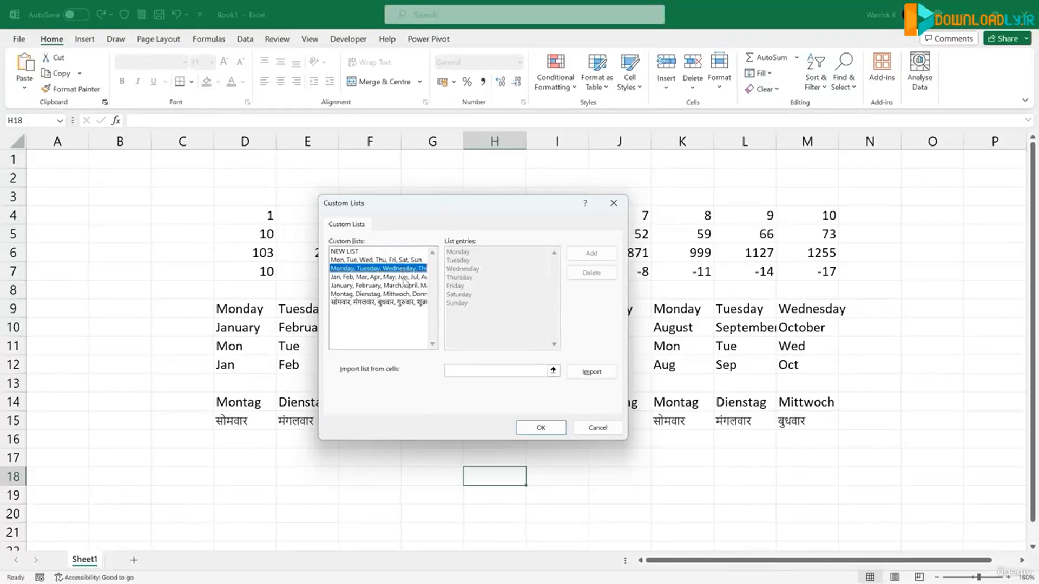
left_click(403, 277)
left_click(405, 285)
left_click(407, 278)
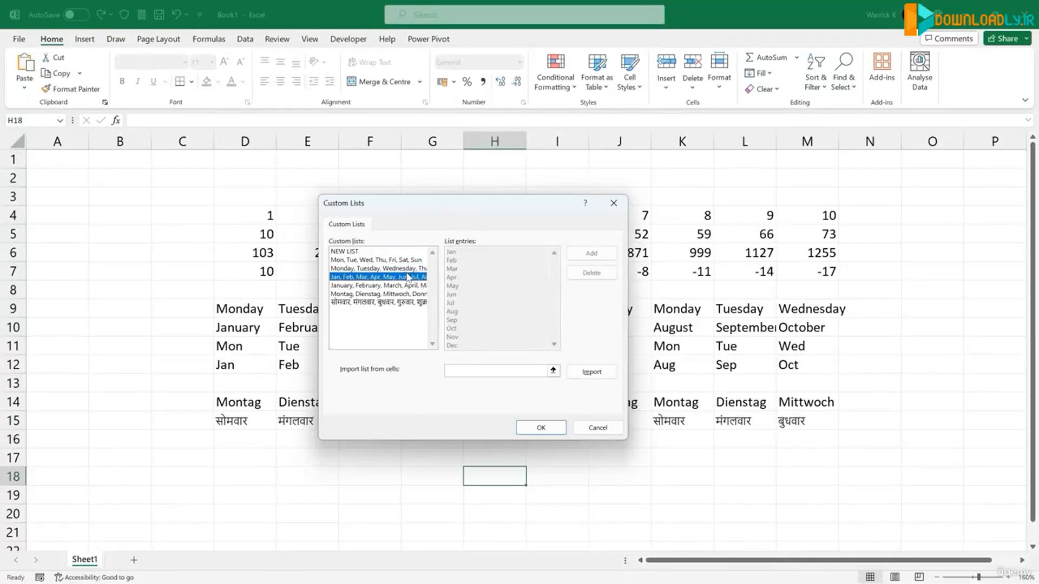
left_click(407, 269)
left_click(407, 261)
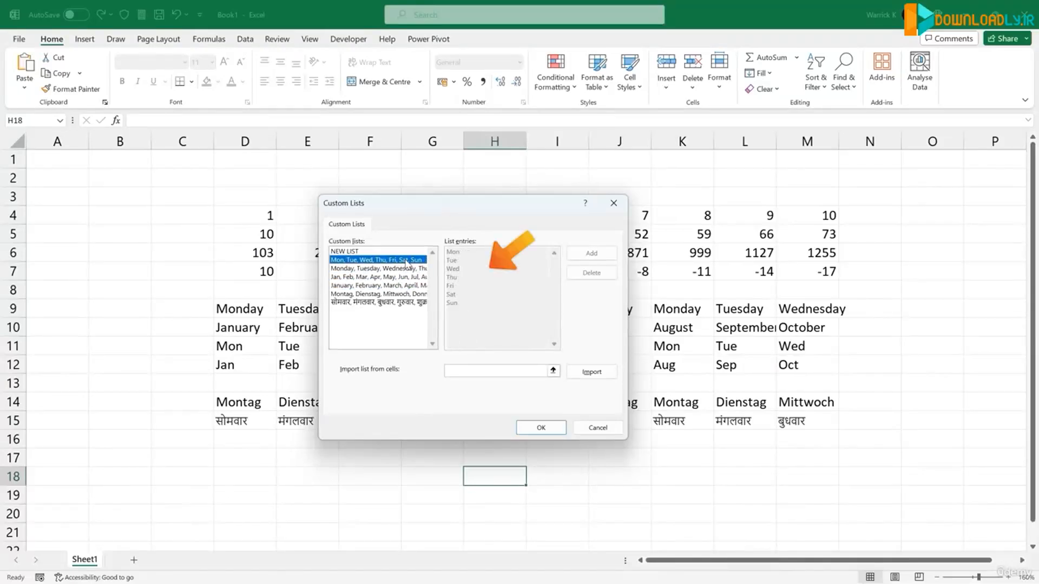
left_click(396, 295)
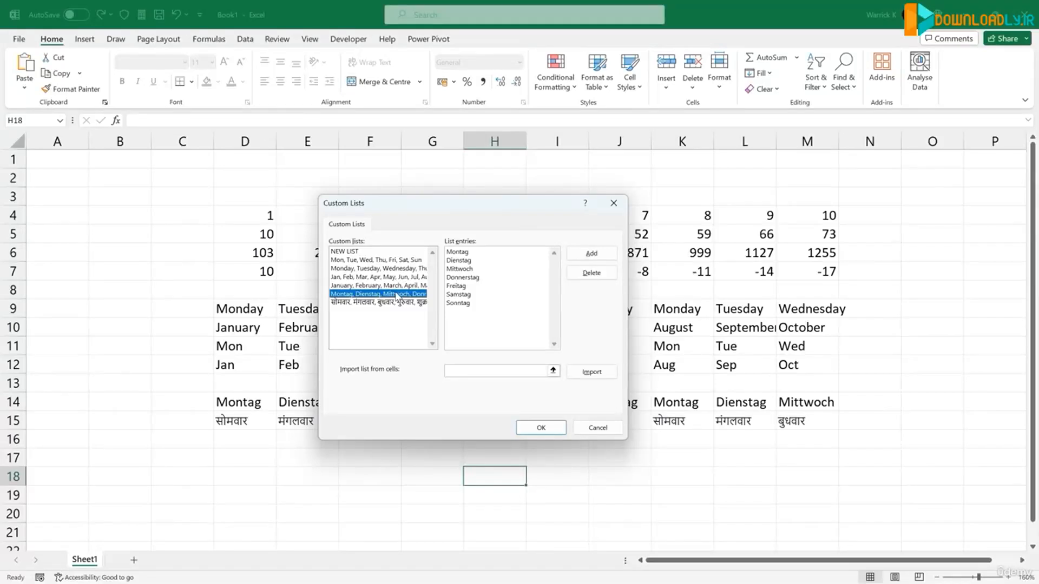
left_click(393, 302)
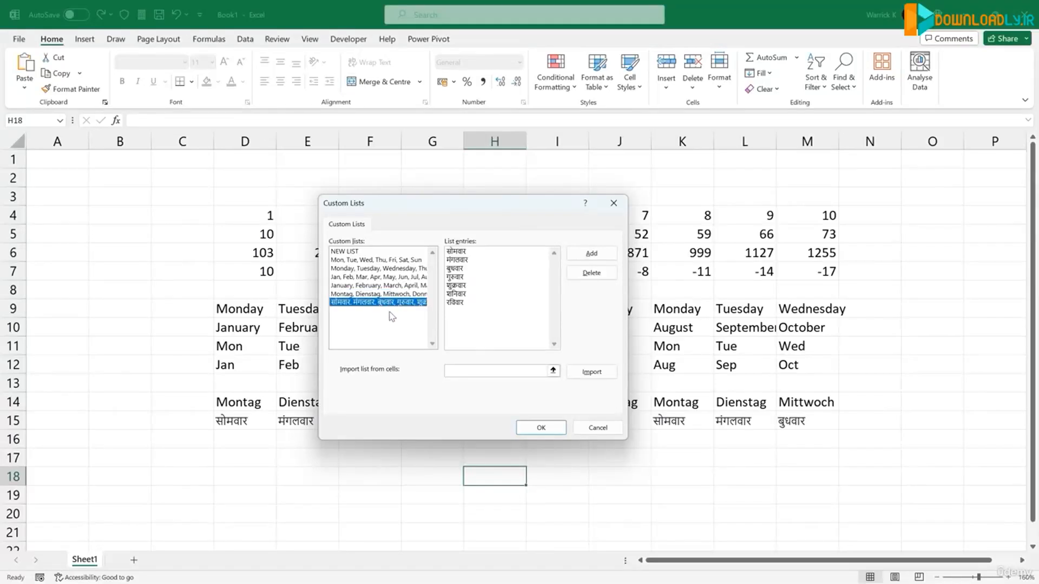
Add a new custom list with the entries Moondai, Toosdai and Wedsdai, and confirm the options
left_click(344, 252)
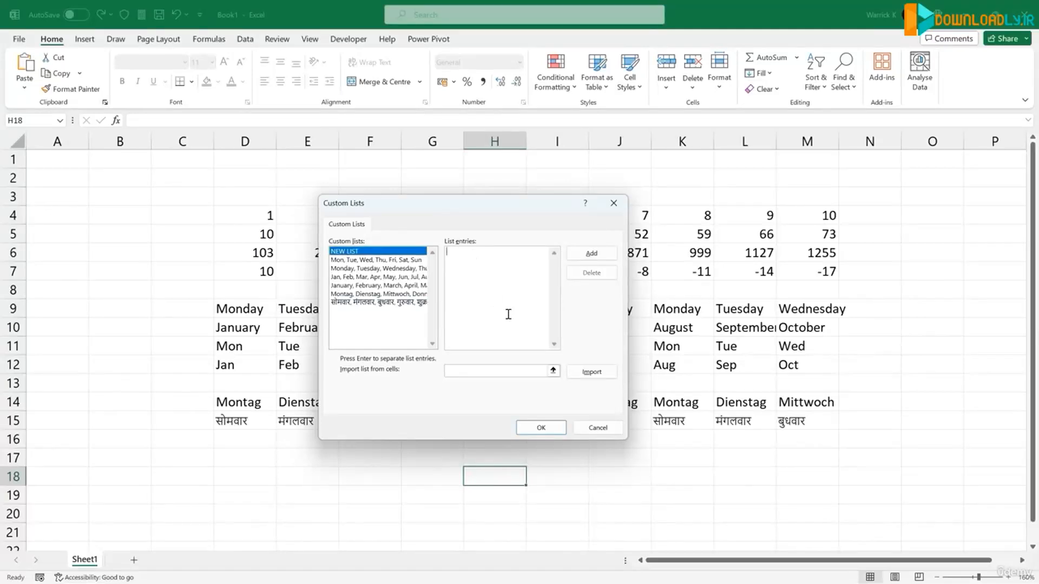
type("Moontag")
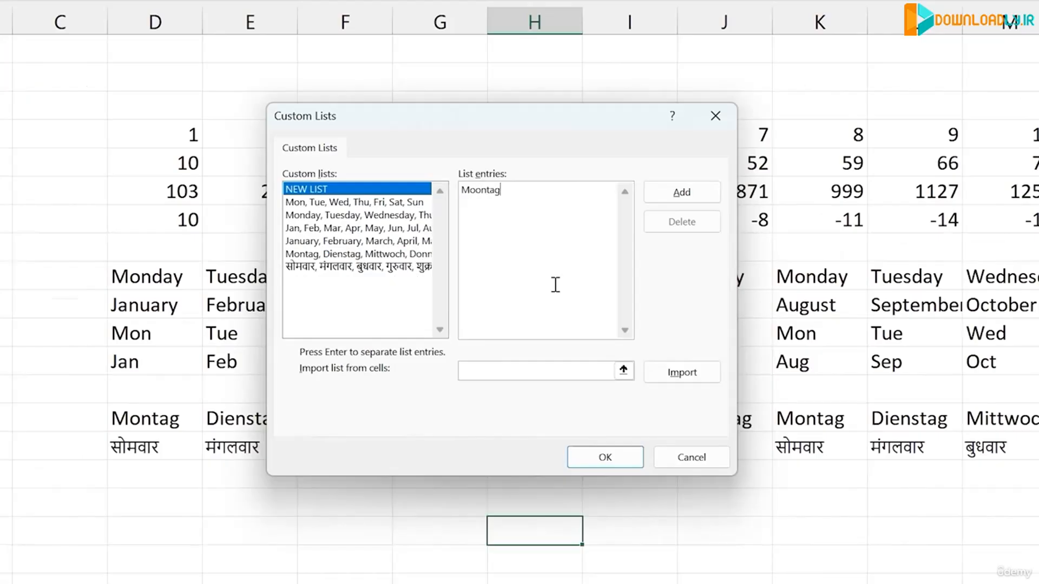
key("BackSpace")
key("BackSpace")
key("BackSpace")
type("dai")
key("Return")
type("Toosdai")
key("Return")
type("Wedsdai")
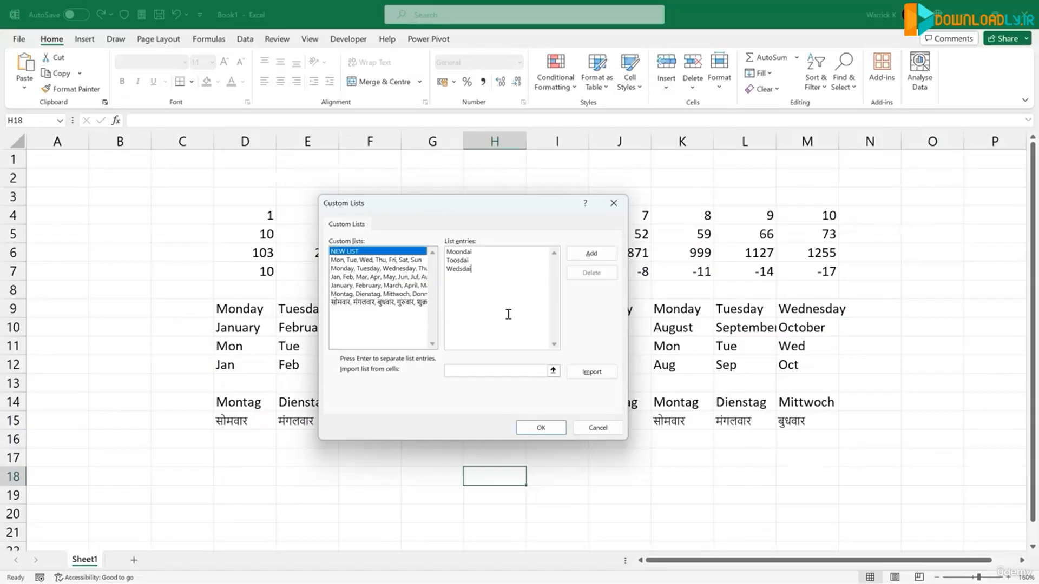
left_click(579, 258)
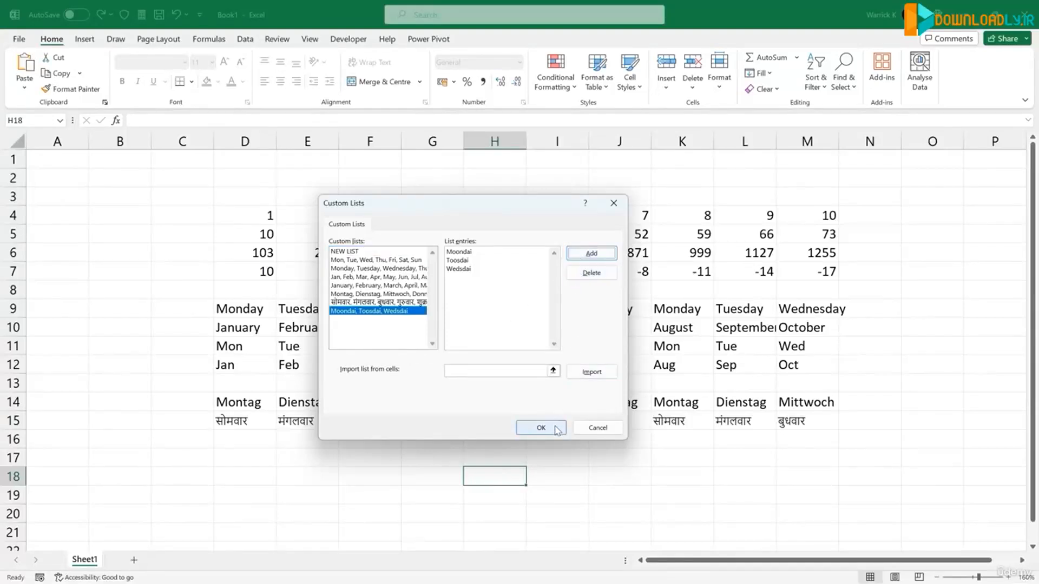
left_click(543, 428)
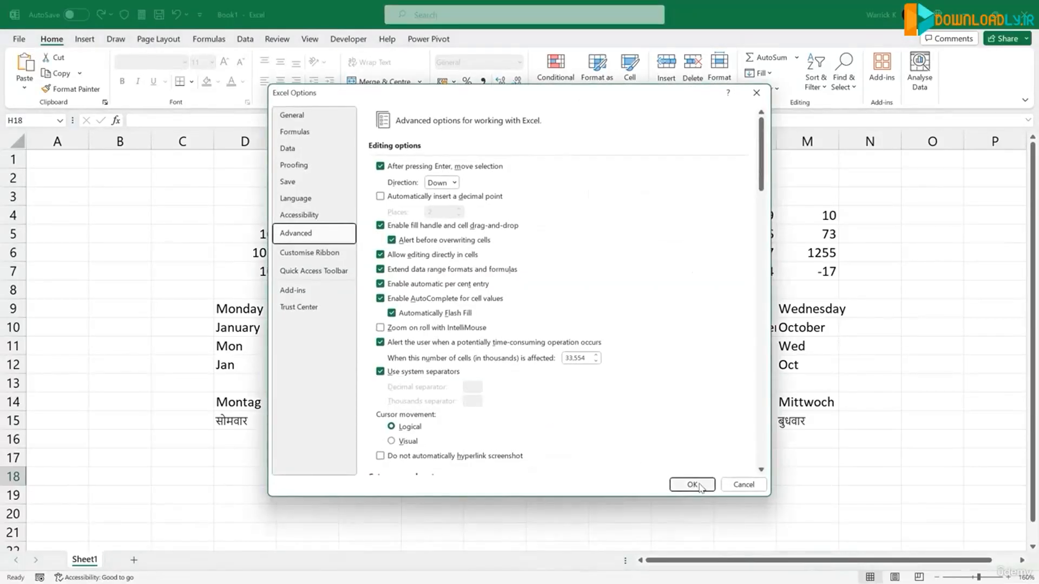
left_click(701, 488)
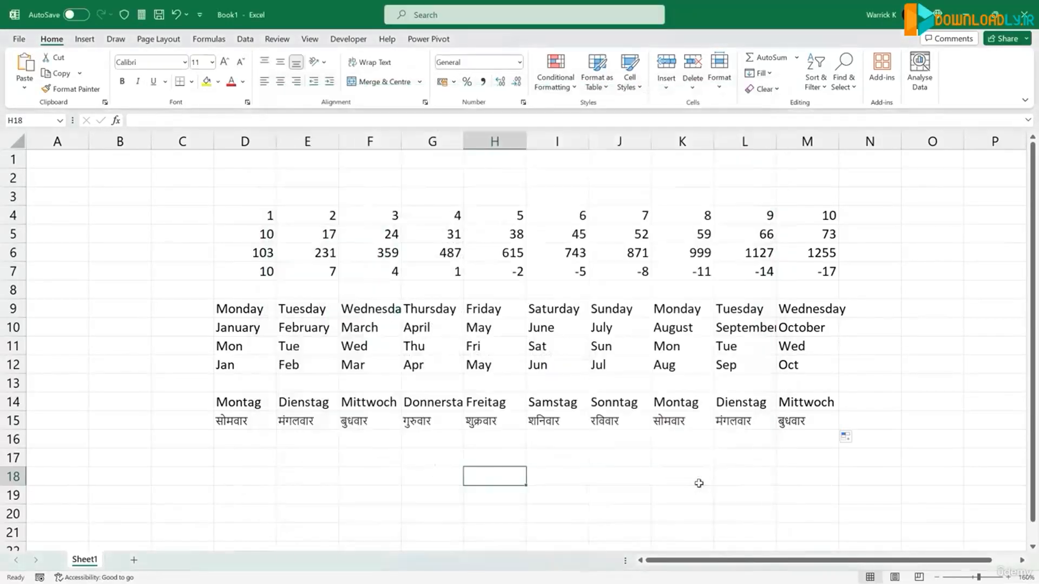
Enter Moondai in D17 and fill the custom list across to F17
left_click(252, 460)
type("Moon")
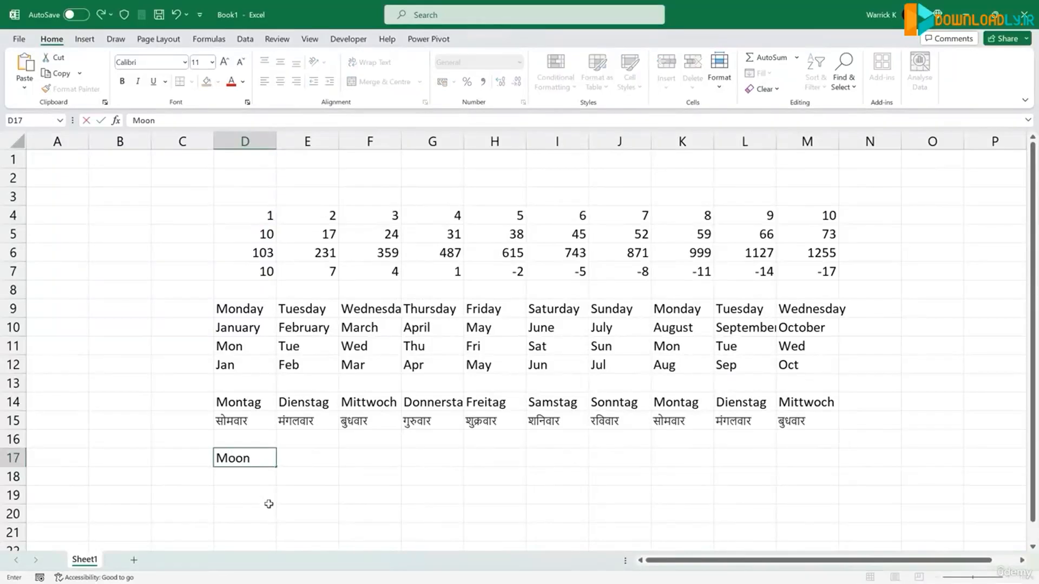
type("dai")
left_click_drag(276, 470, 401, 463)
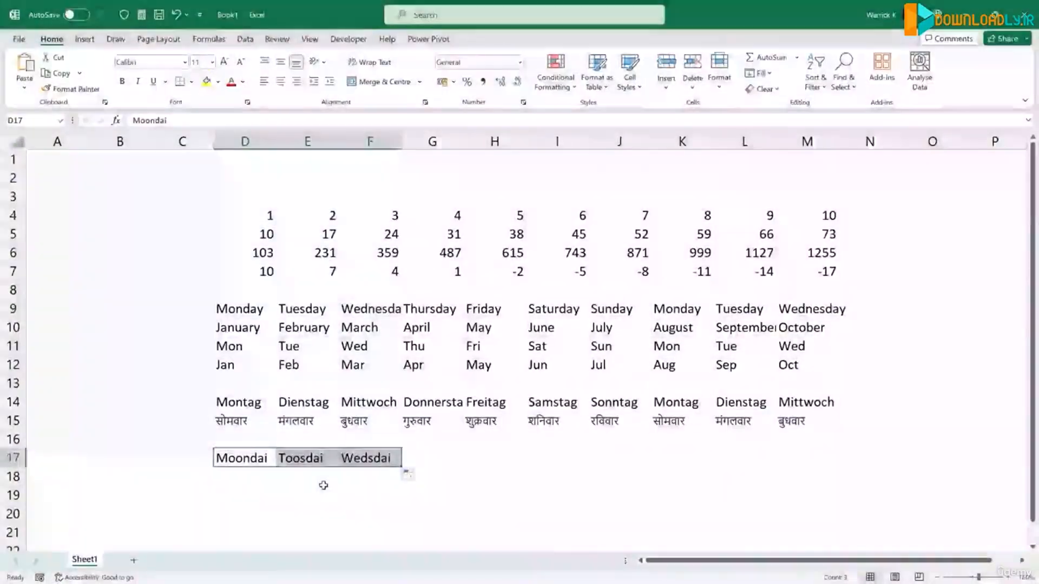
left_click(324, 484)
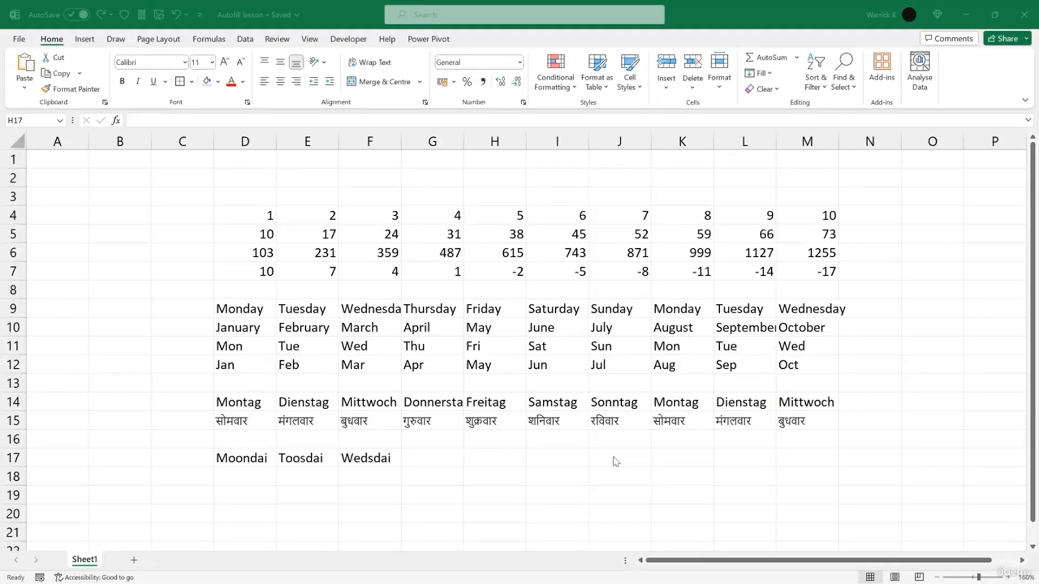
Centre the contents of all cells in the worksheet horizontally
left_click(17, 143)
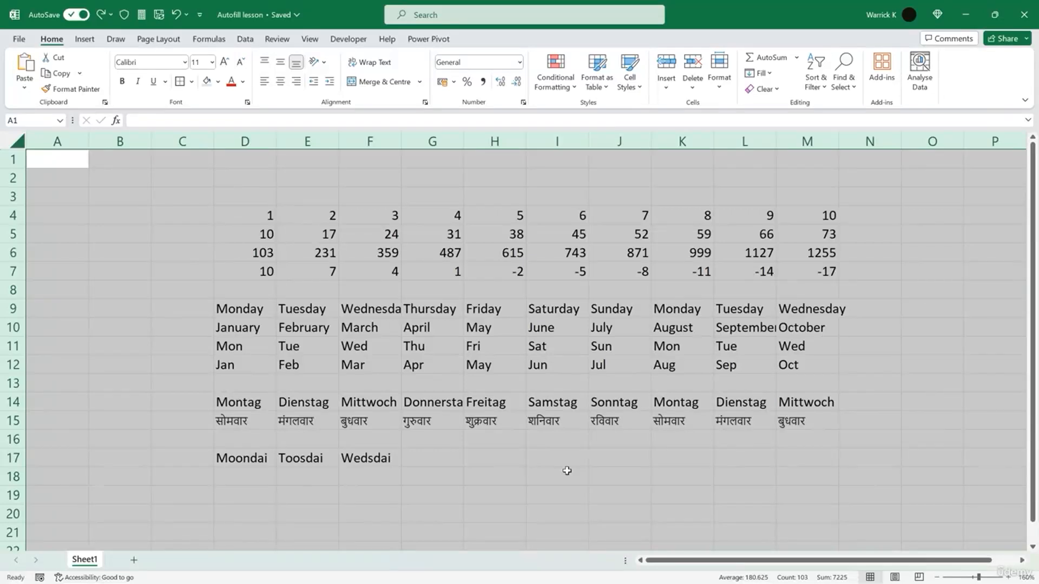
left_click(281, 83)
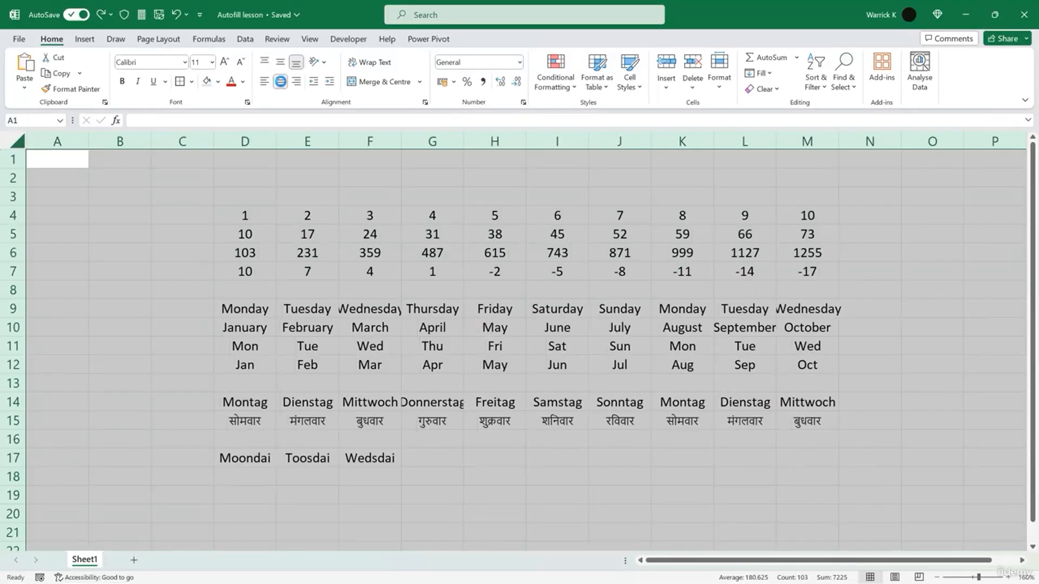
left_click(436, 458)
left_click(519, 476)
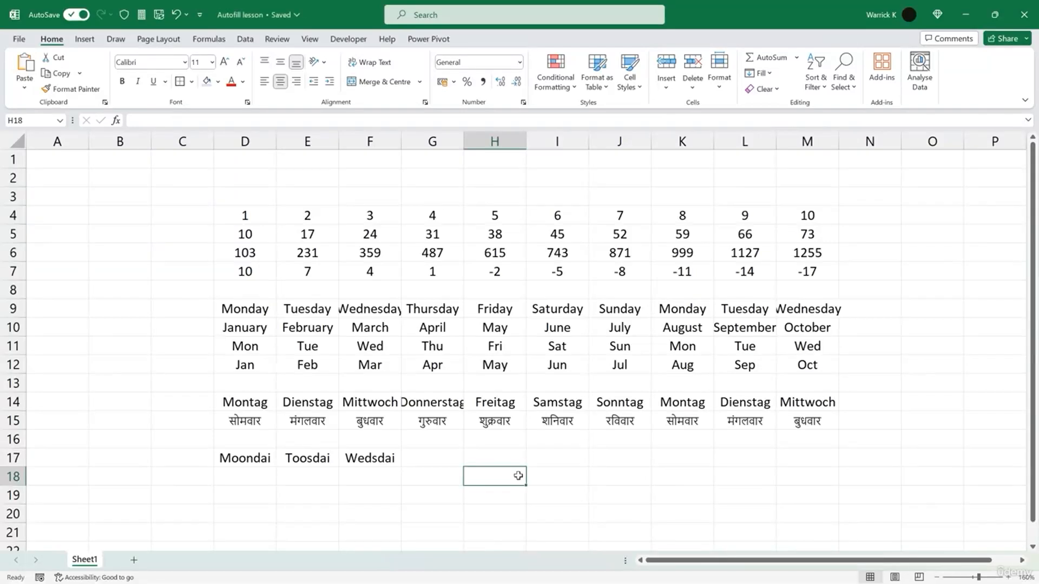
Check the cut-off names in F9, G14 and M9, and try auto-fitting column F's width before undoing it
left_click(380, 313)
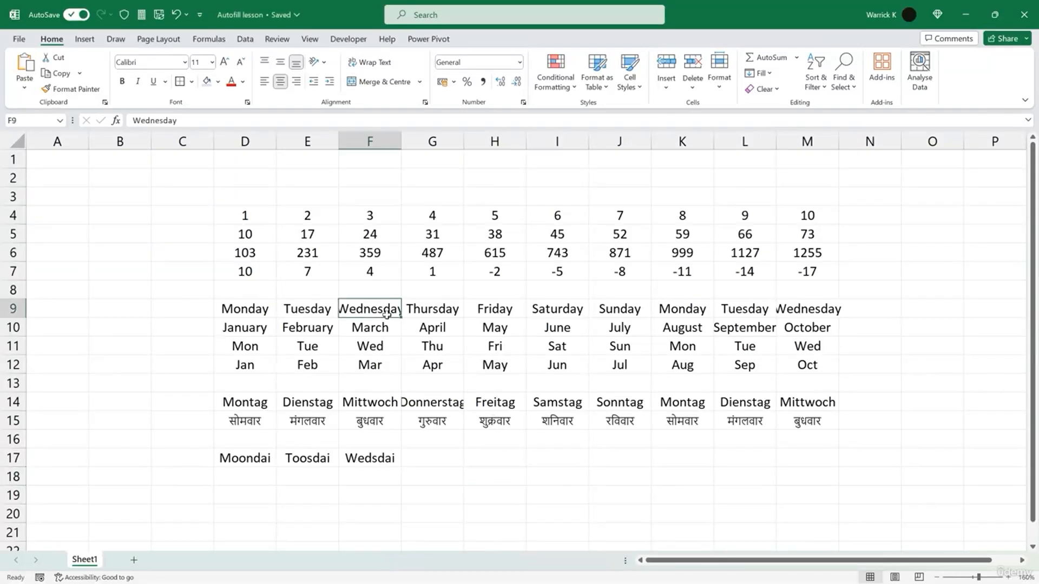
left_click(441, 403)
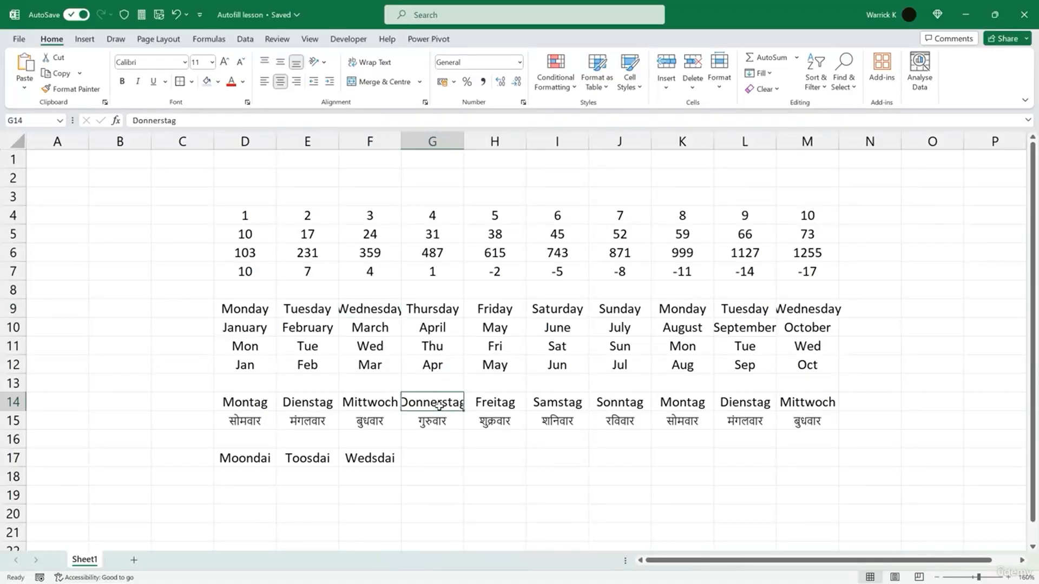
left_click(813, 311)
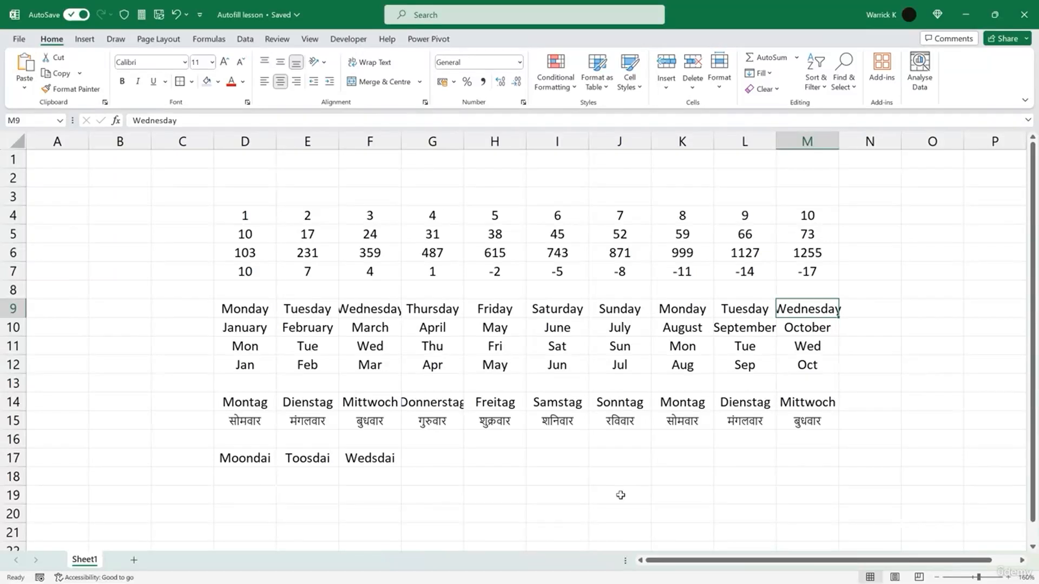
double_click(401, 142)
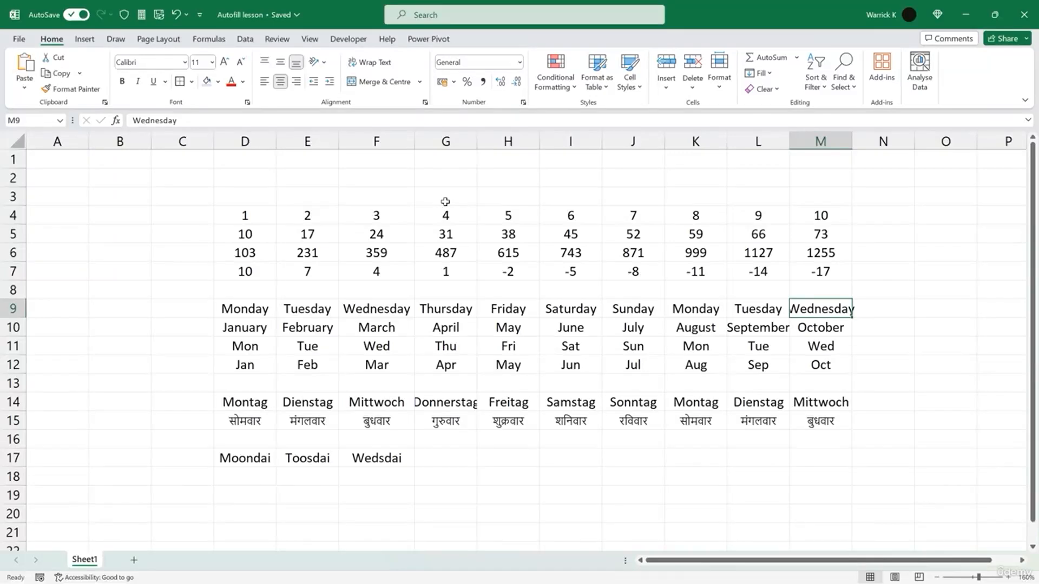
key("ctrl+z")
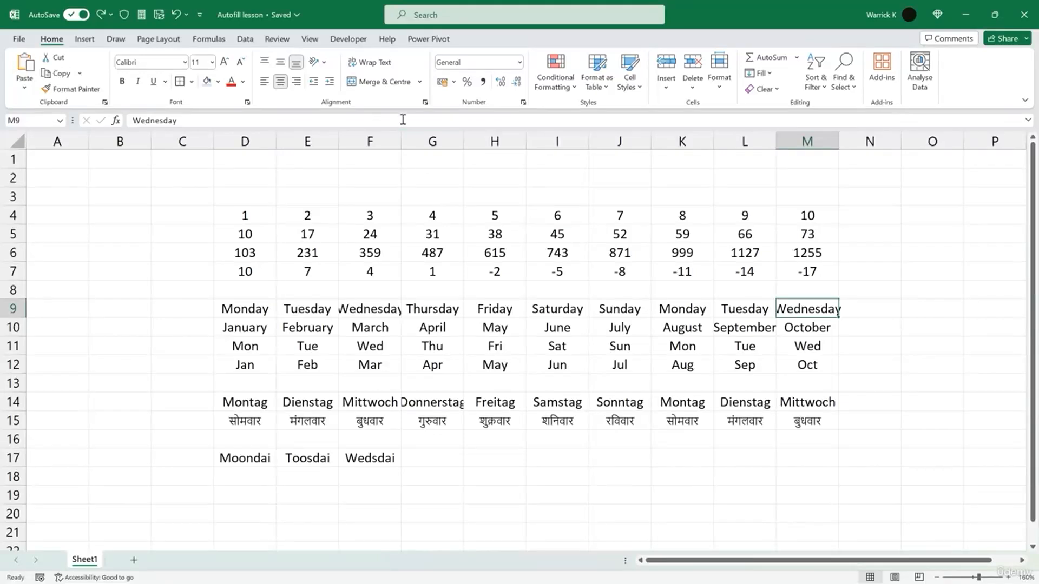
Try widening the non-adjacent columns F, G and M together so their names fit, and undo the change
left_click(382, 140)
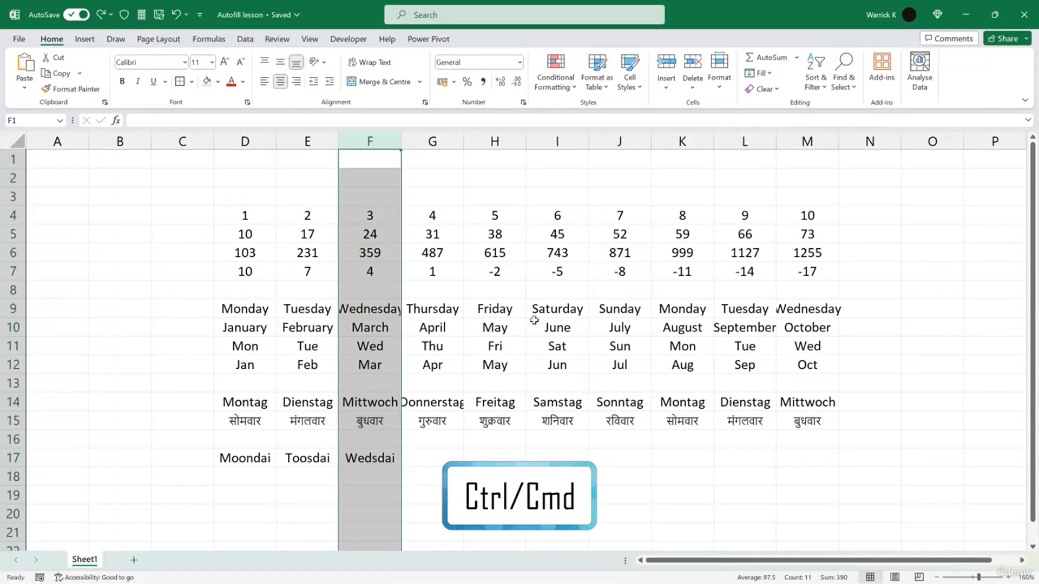
left_click(432, 142, "ctrl")
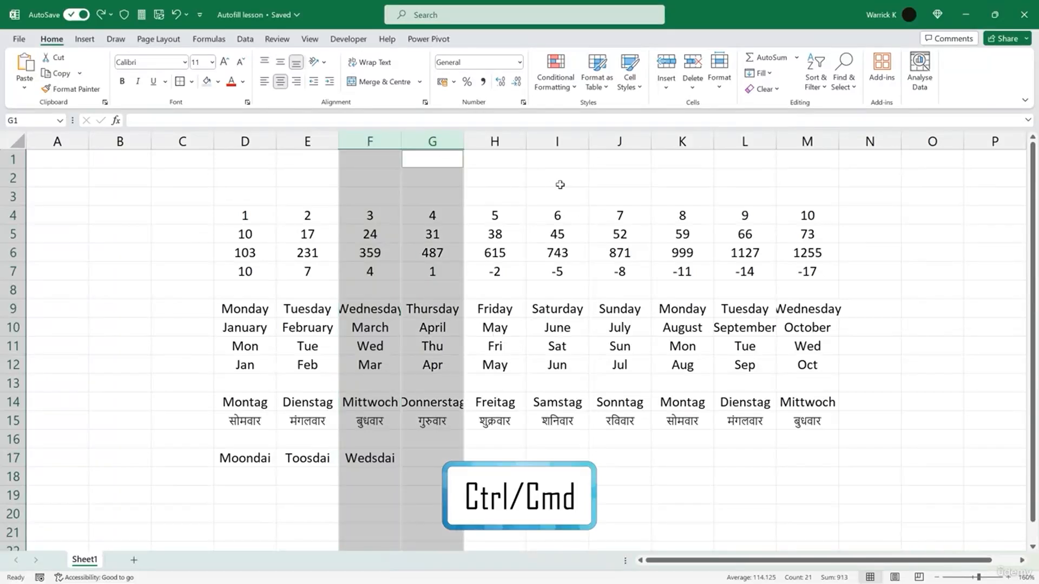
left_click(810, 141, "ctrl")
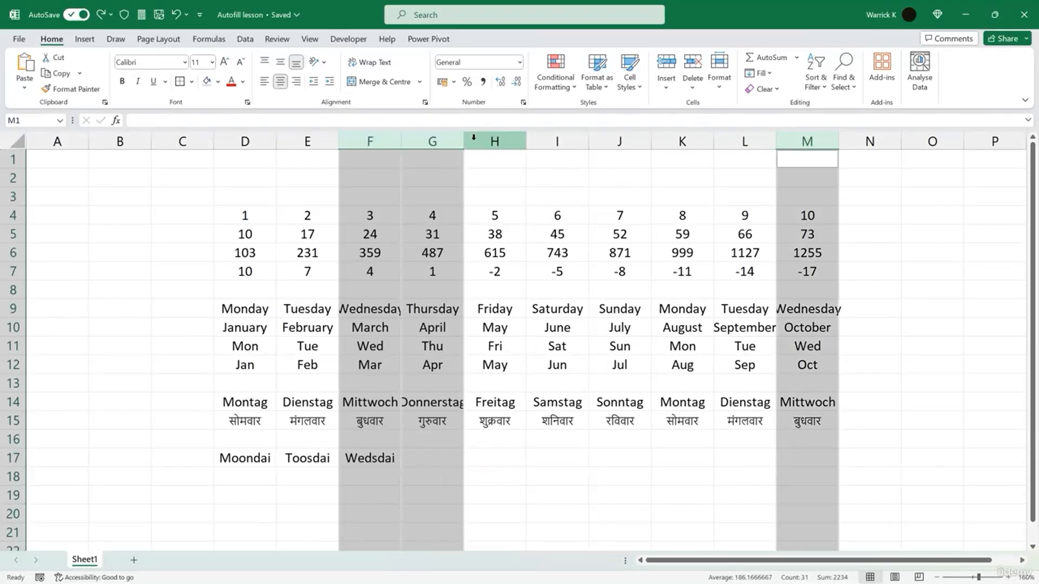
left_click_drag(464, 142, 477, 142)
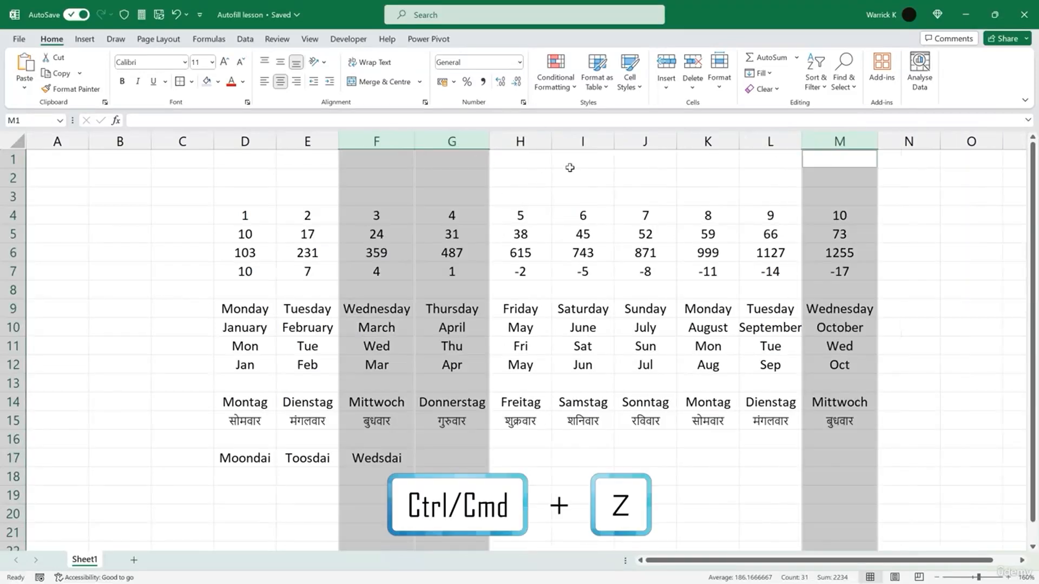
key("ctrl+z")
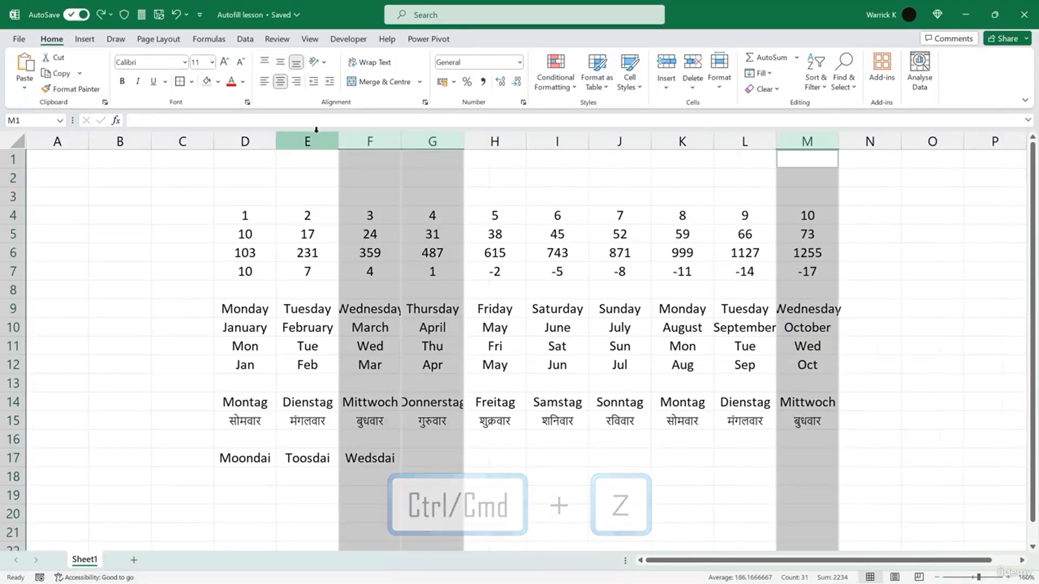
Try auto-fitting the width of columns D through M together, and undo it
left_click(242, 142)
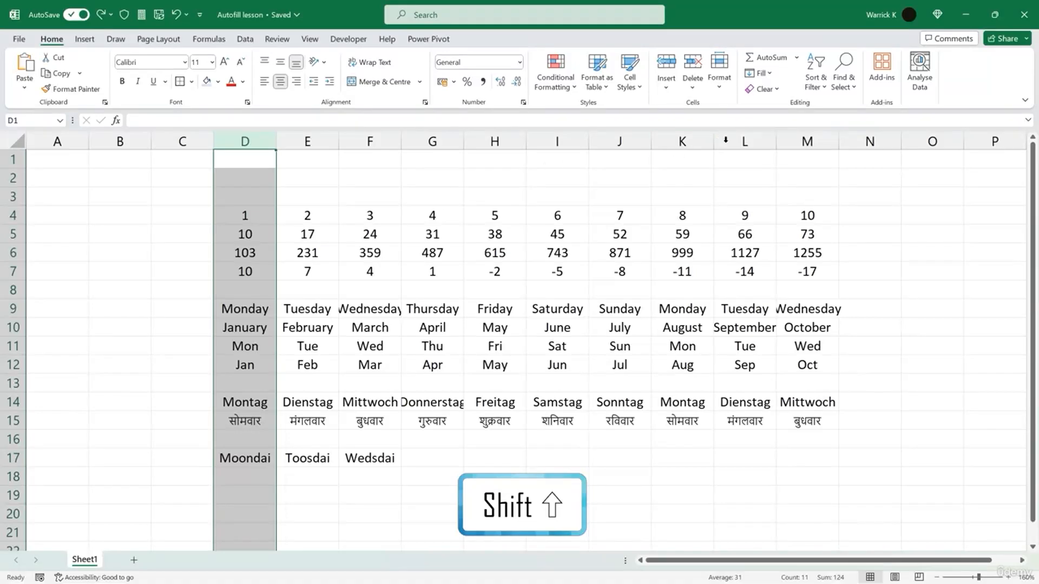
left_click(825, 138, "shift")
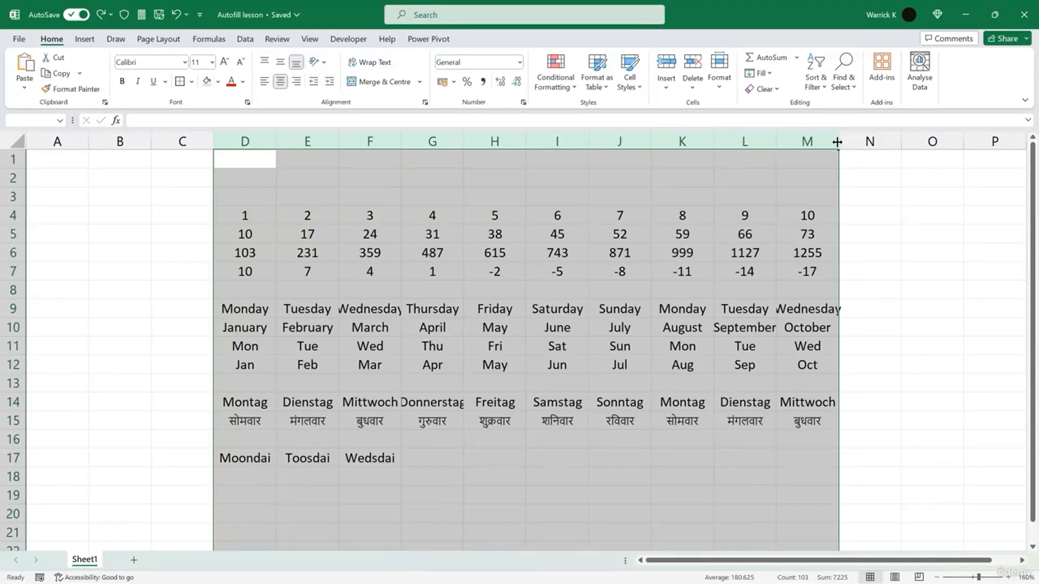
left_click(719, 86)
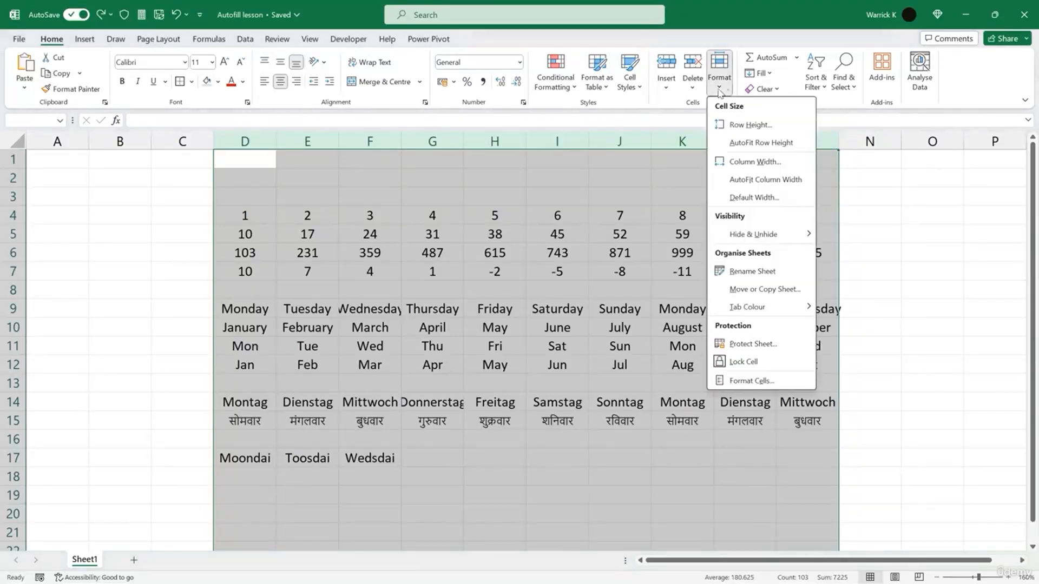
left_click(761, 180)
left_click(549, 473)
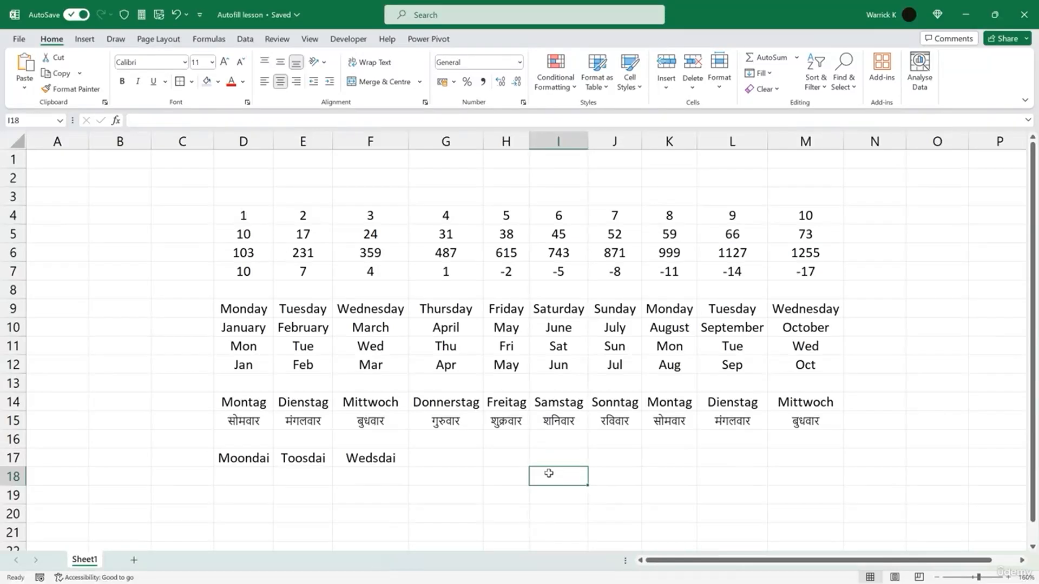
key("ctrl+z")
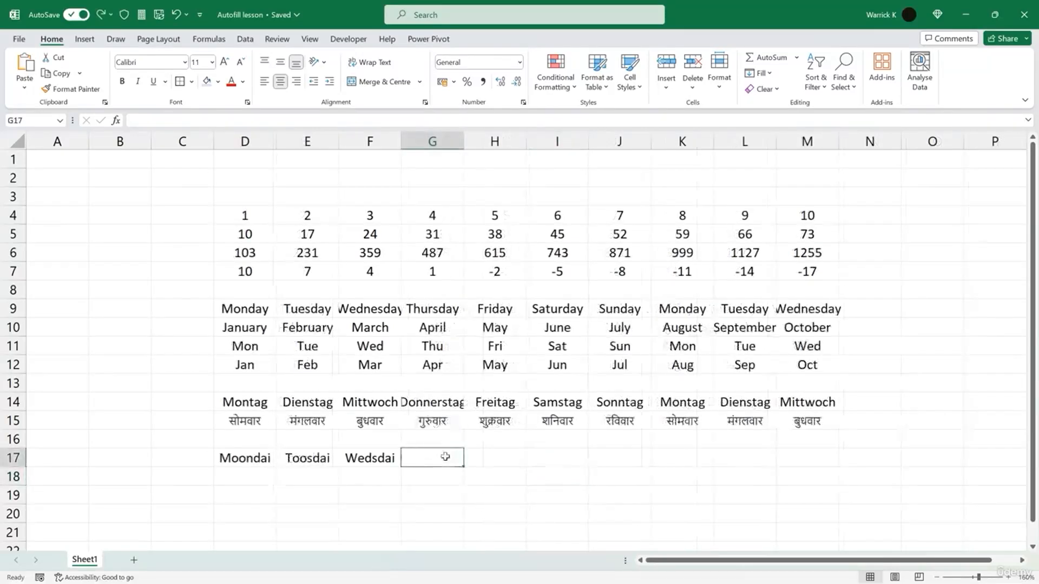
Delete the contents of D7:M17 and F4:M6, keeping only the numbers in D4:E6
left_click_drag(245, 271, 792, 460)
key("Delete")
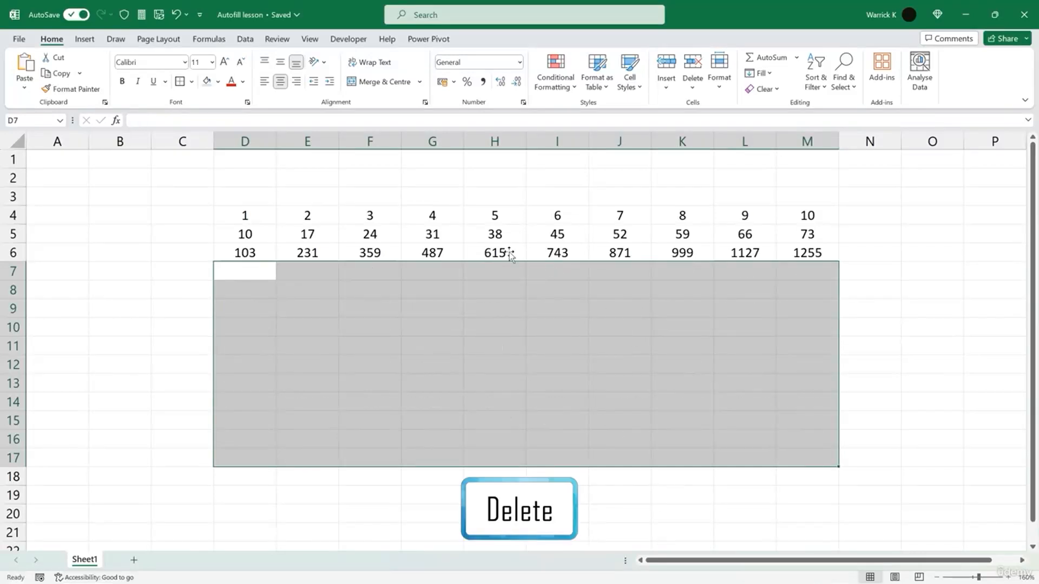
left_click_drag(371, 213, 811, 248)
key("Delete")
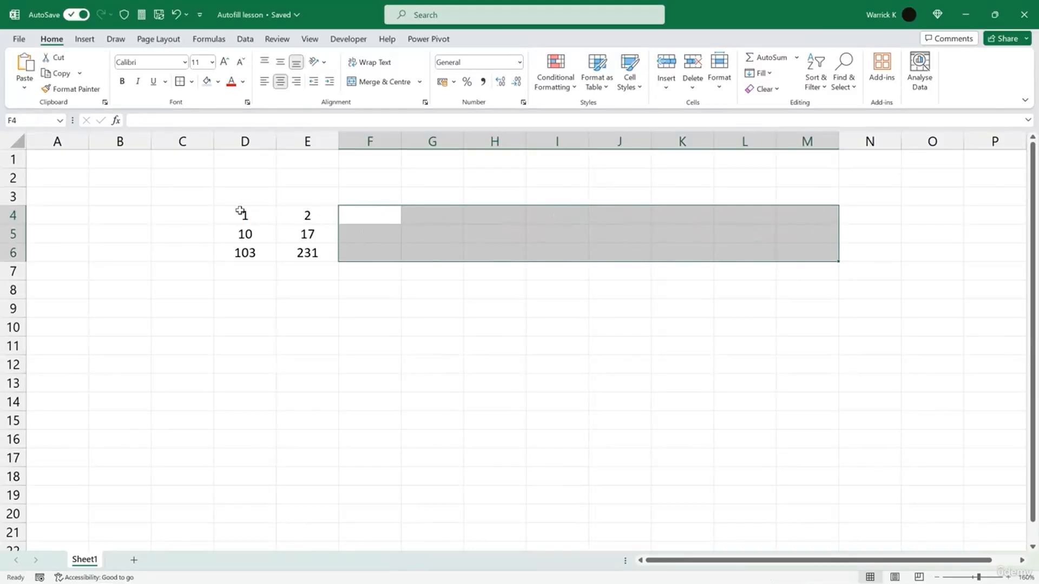
Move the D4:E6 block to G6:H8, and stack its second column beneath the first in G9:G11
left_click_drag(241, 212, 306, 254)
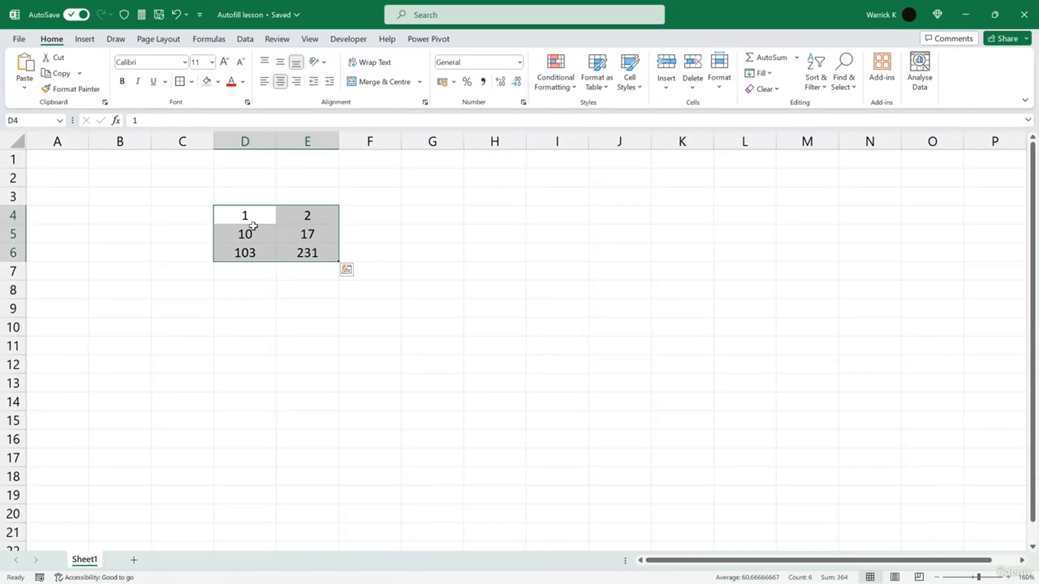
left_click_drag(242, 214, 323, 253)
left_click_drag(276, 263, 517, 297)
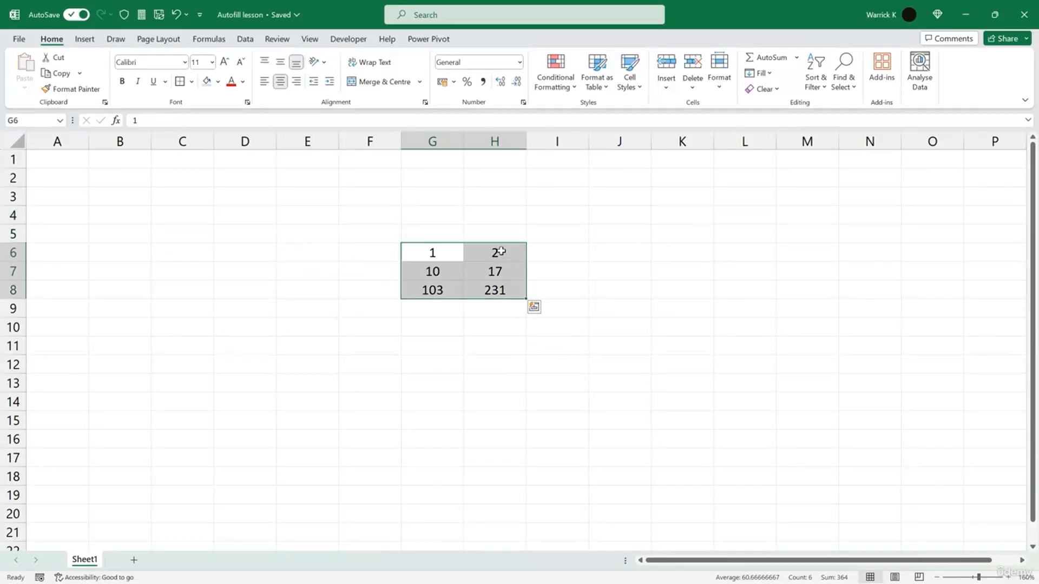
left_click_drag(498, 251, 432, 346)
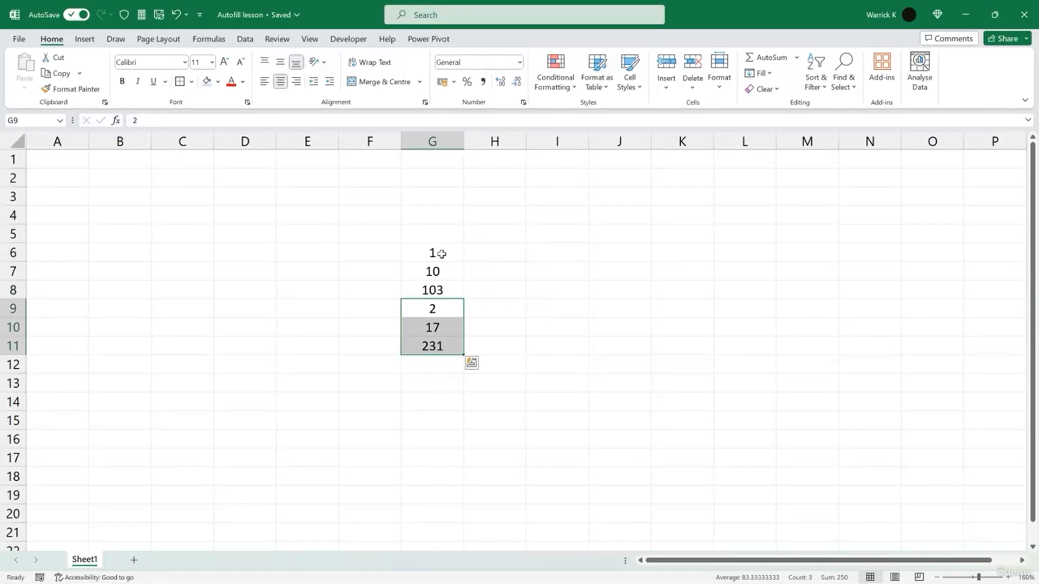
Copy the sum of G6:G11 and paste it into G12 as a static value
left_click_drag(440, 253, 437, 343)
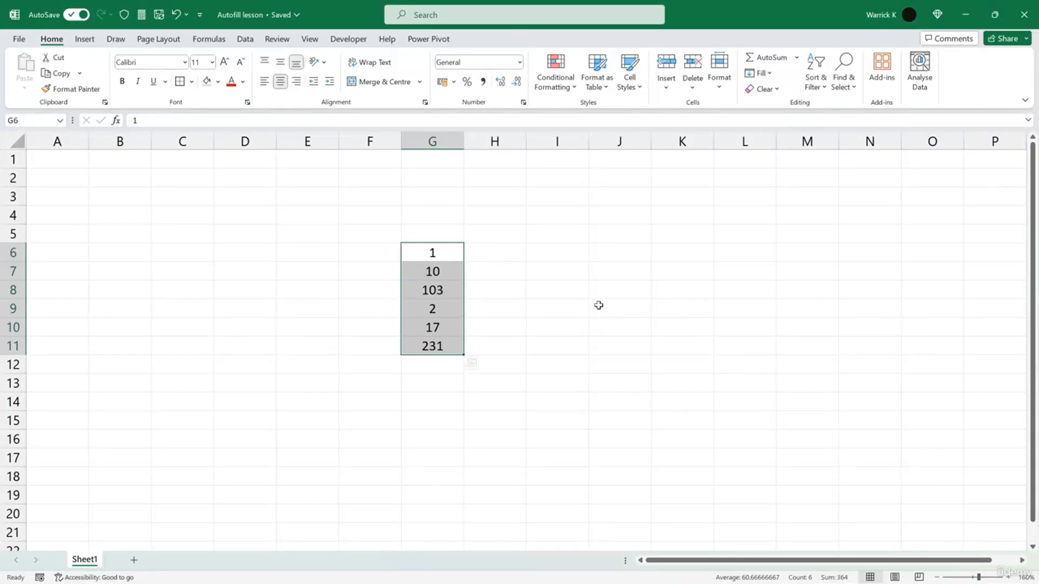
left_click(436, 366)
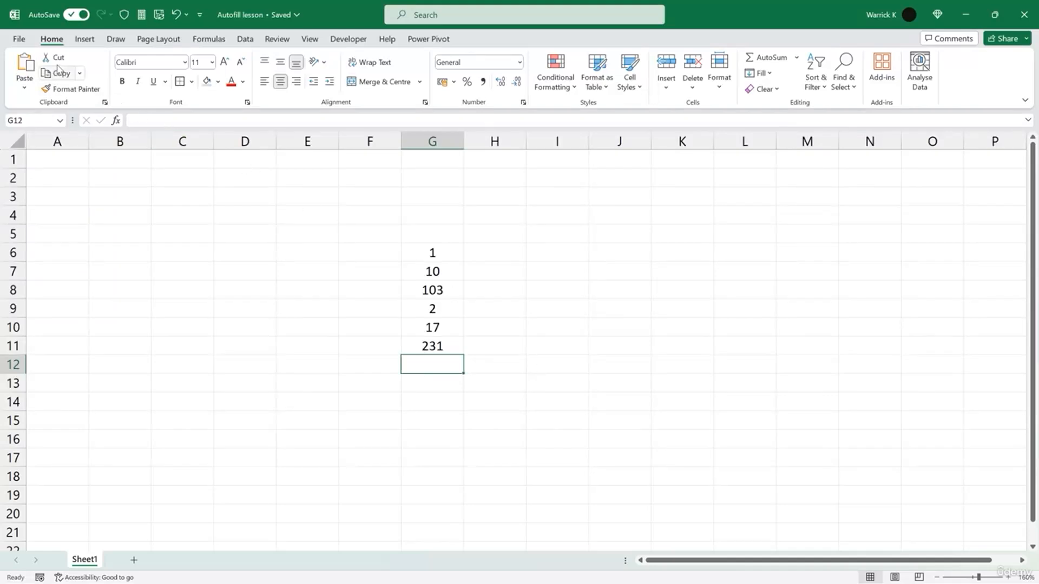
left_click(25, 65)
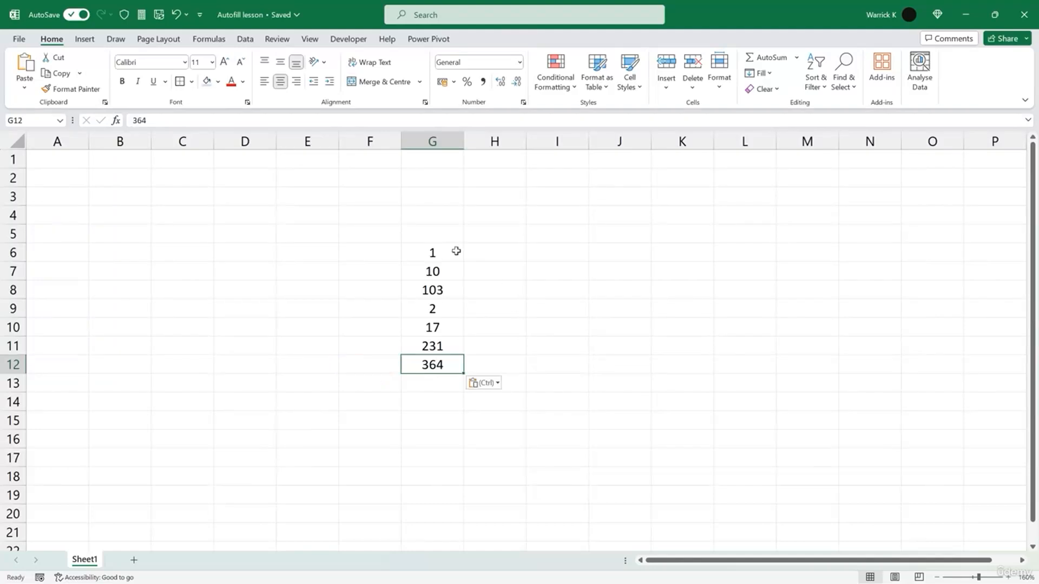
Change the first number of the list, in G6, to 13
left_click(448, 252)
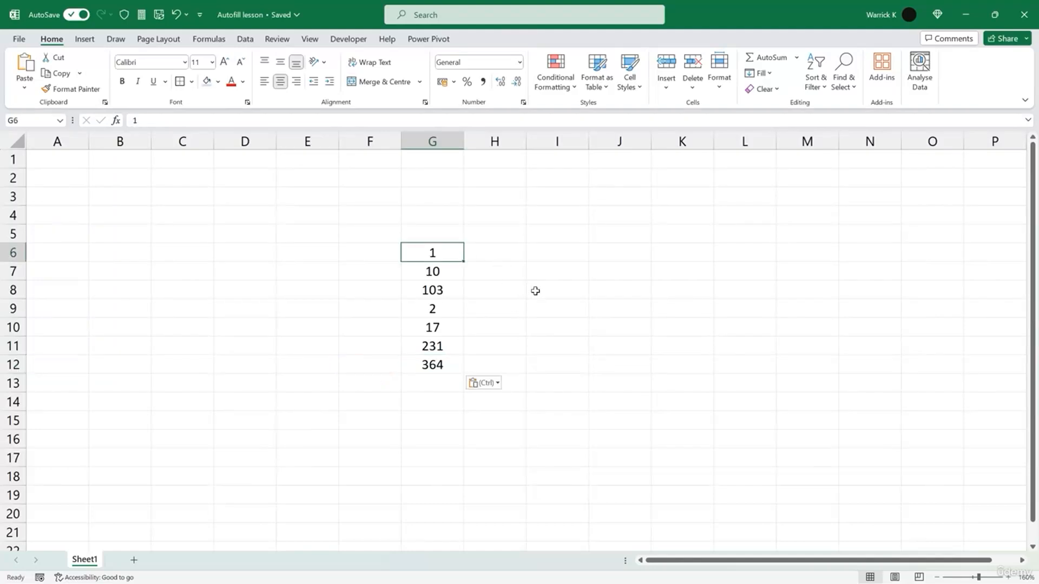
type("13")
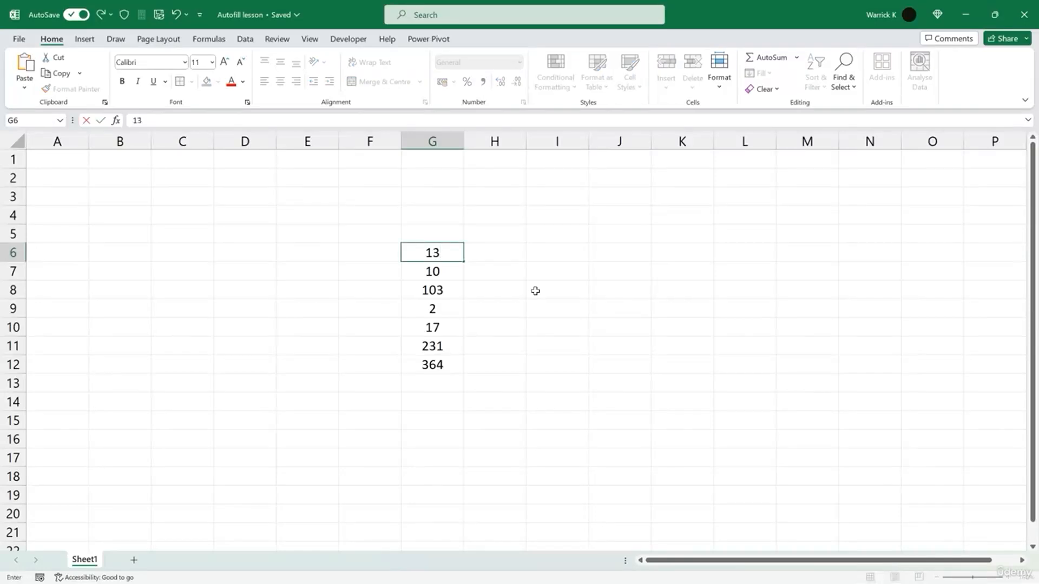
key("Return")
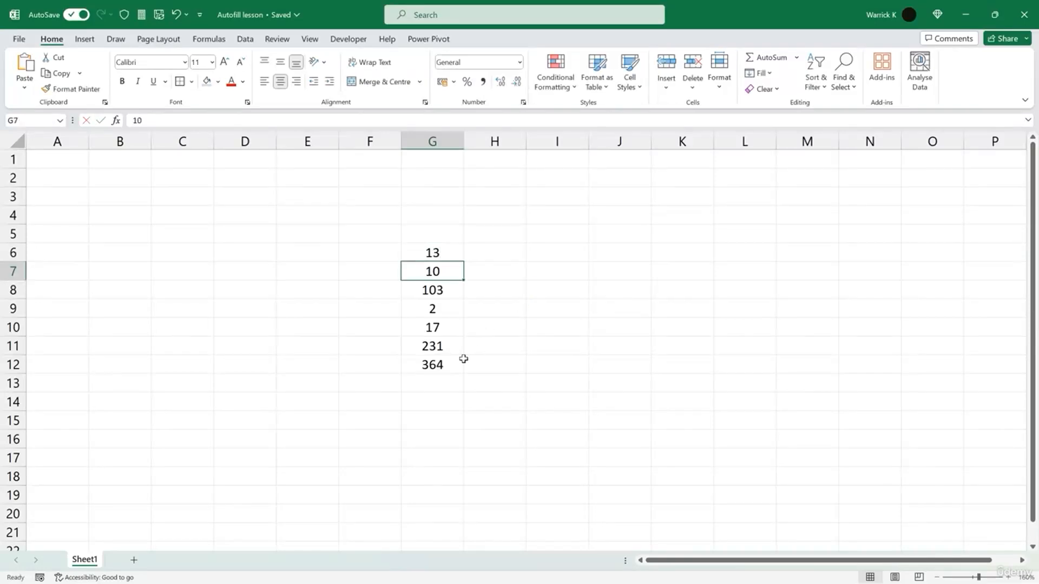
Clear the static total in G12 and replace it with an AutoSum formula that sums G6:G11
left_click(444, 366)
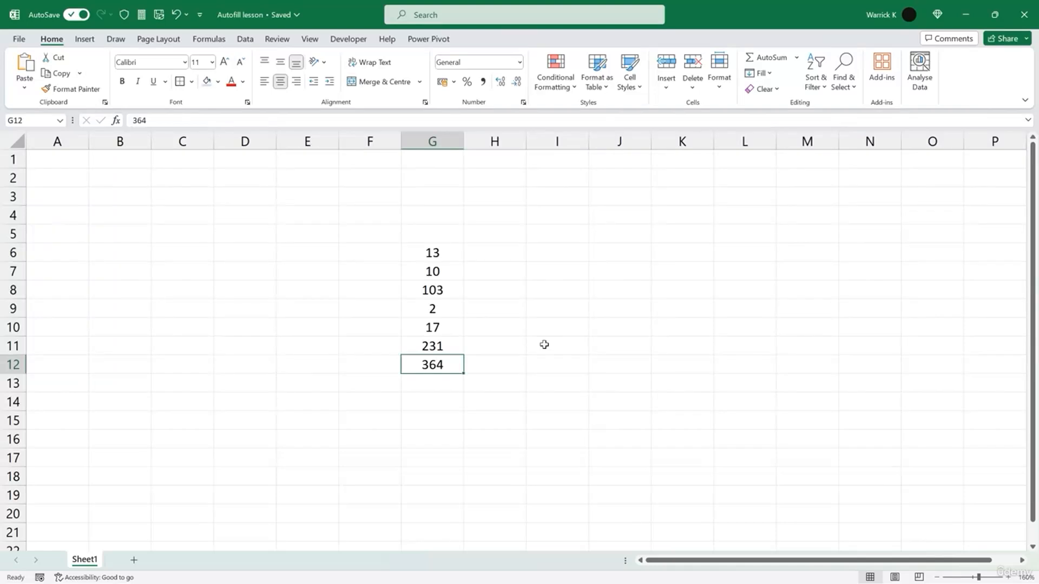
key("Delete")
left_click(797, 59)
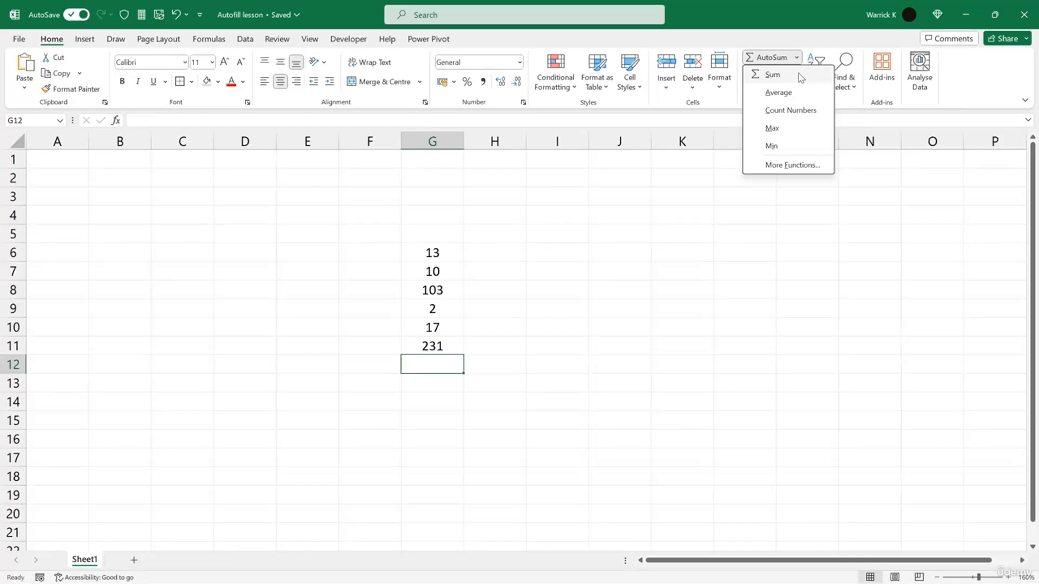
left_click(801, 79)
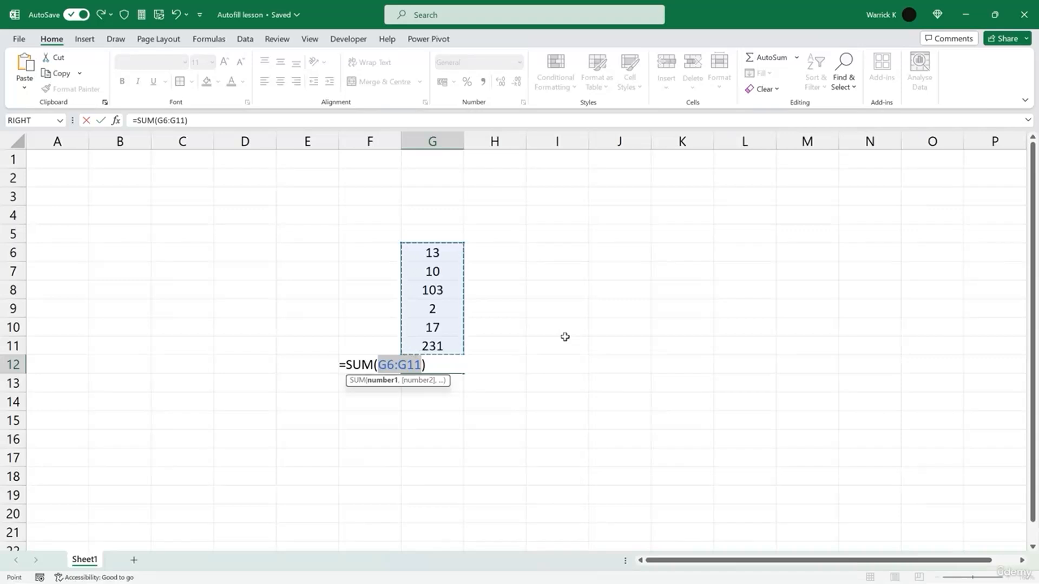
left_click_drag(563, 268, 563, 403)
left_click_drag(678, 287, 757, 349)
left_click(629, 257)
left_click_drag(632, 270, 629, 349)
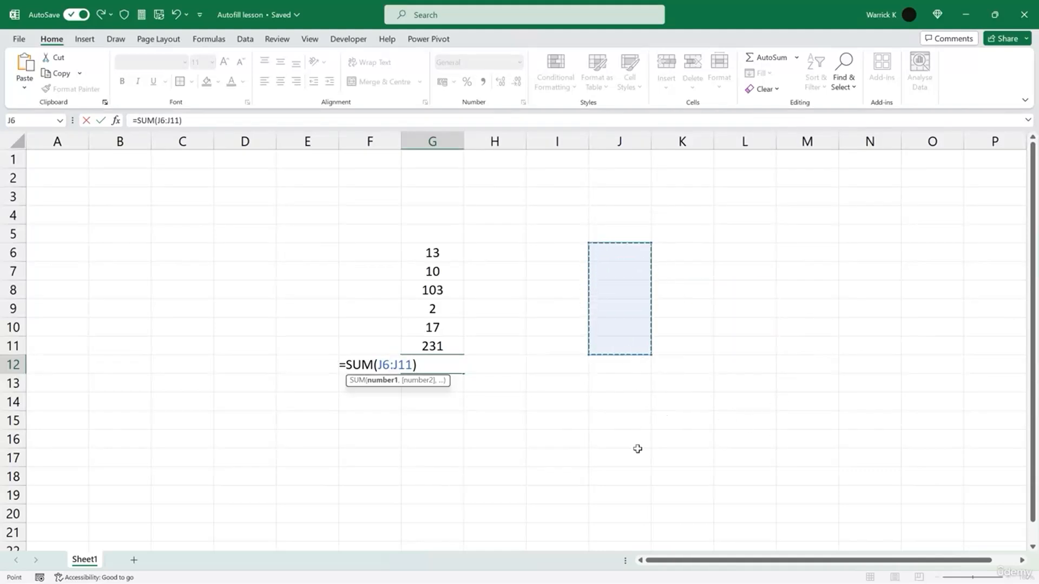
left_click_drag(441, 253, 447, 347)
key("Return")
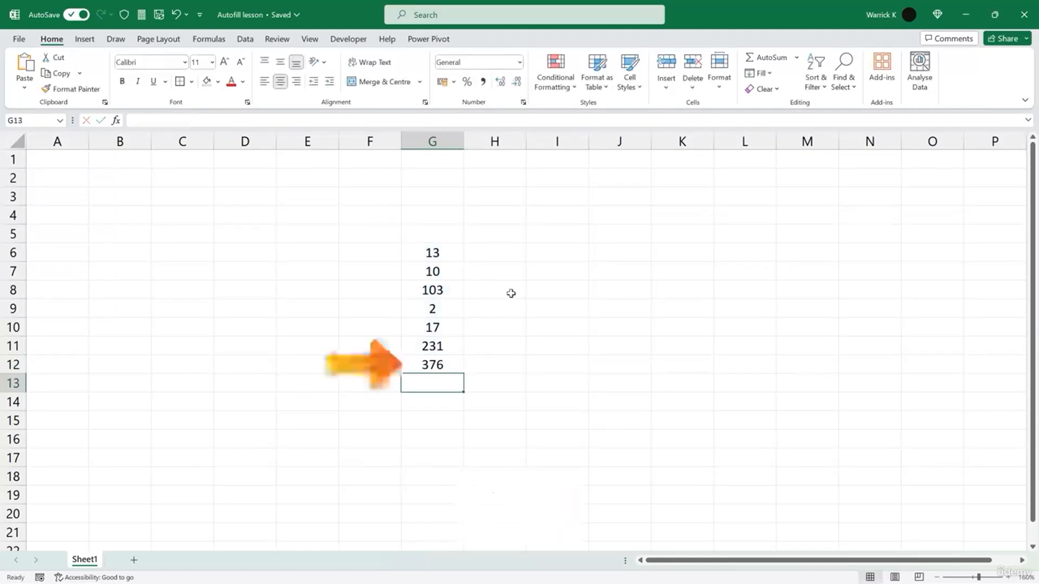
Check the SUM formula in G12 and change the value in G9 to 46
left_click(433, 368)
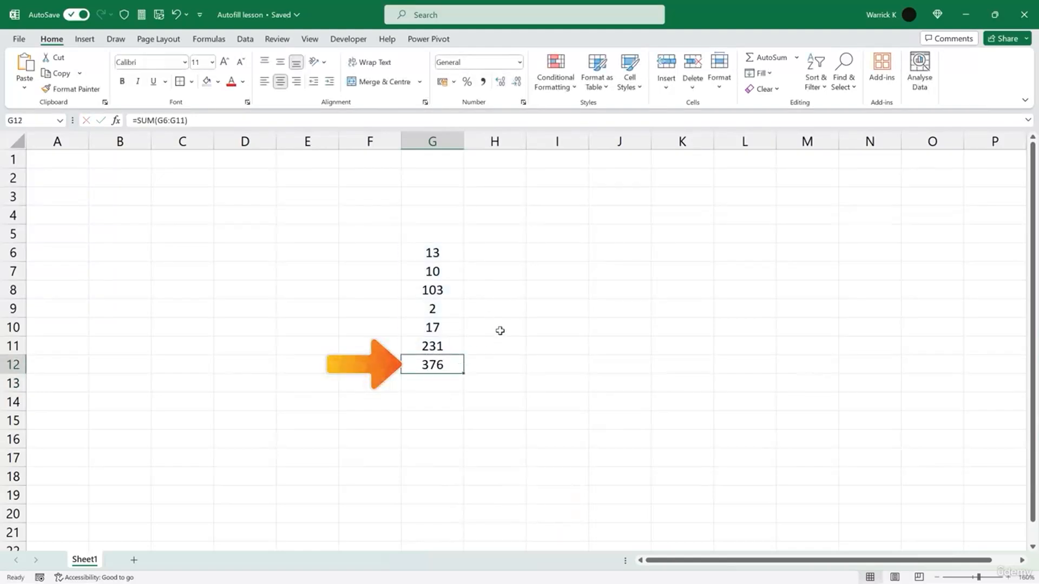
left_click(444, 309)
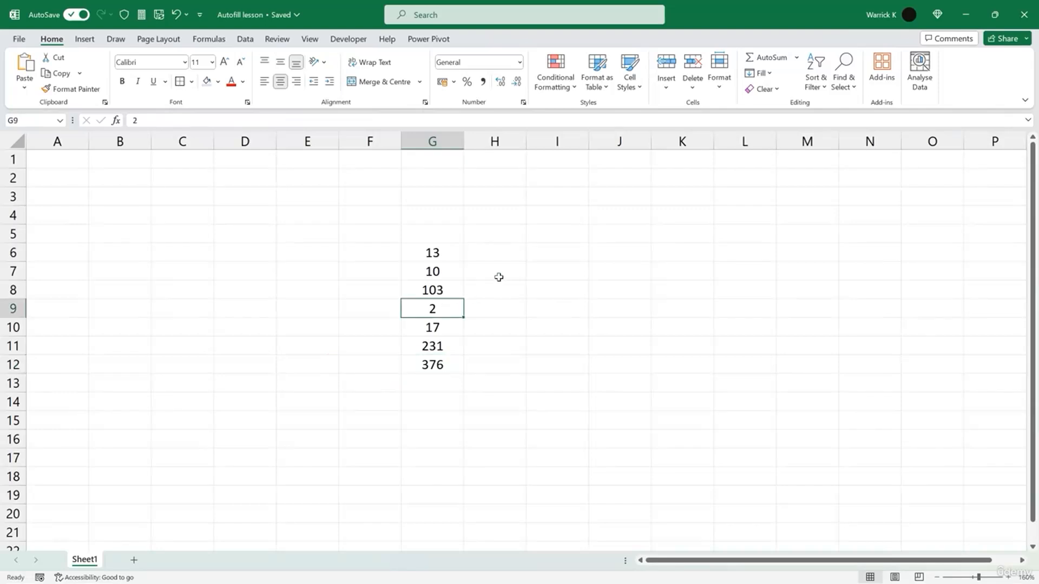
type("46")
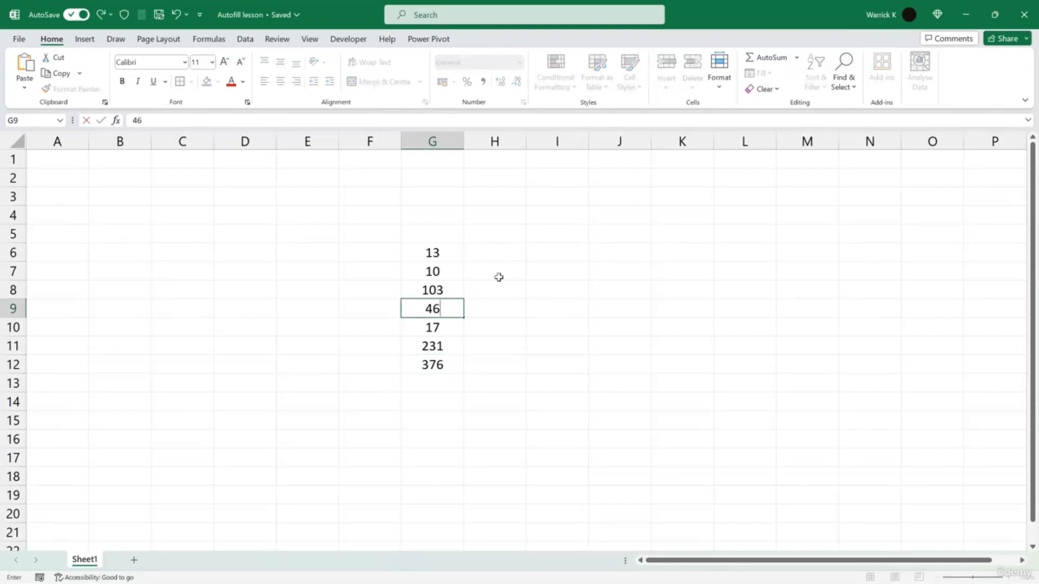
key("Return")
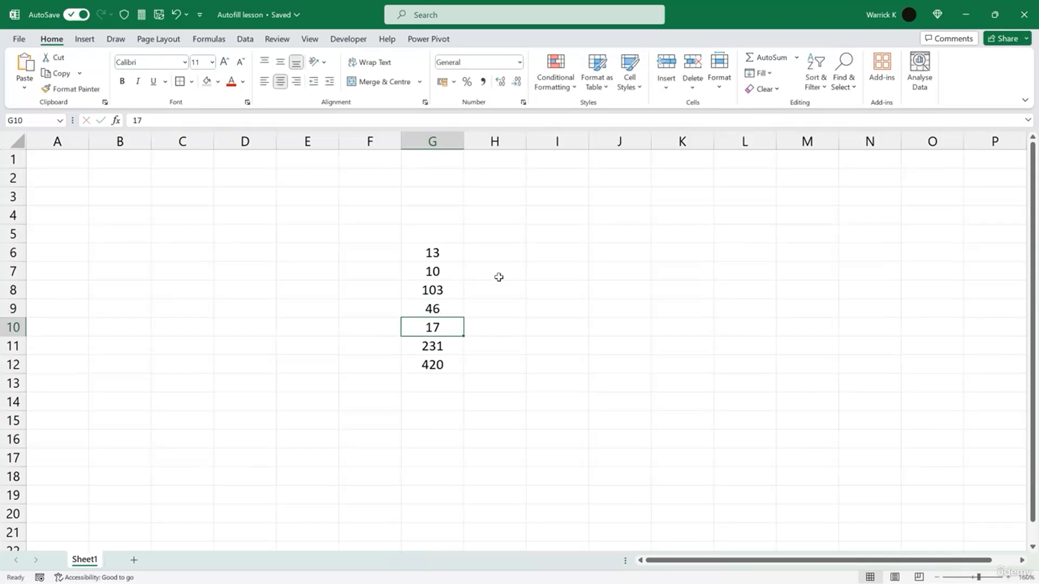
Open the SUM formula in G12 to examine its referenced range, and leave the range at G6:G11
left_click(435, 364)
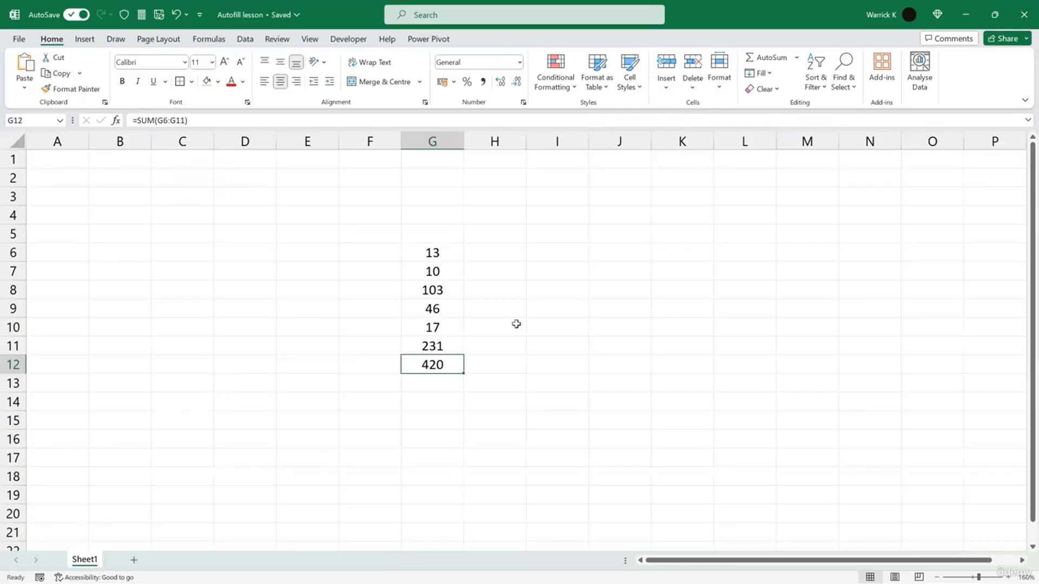
double_click(448, 364)
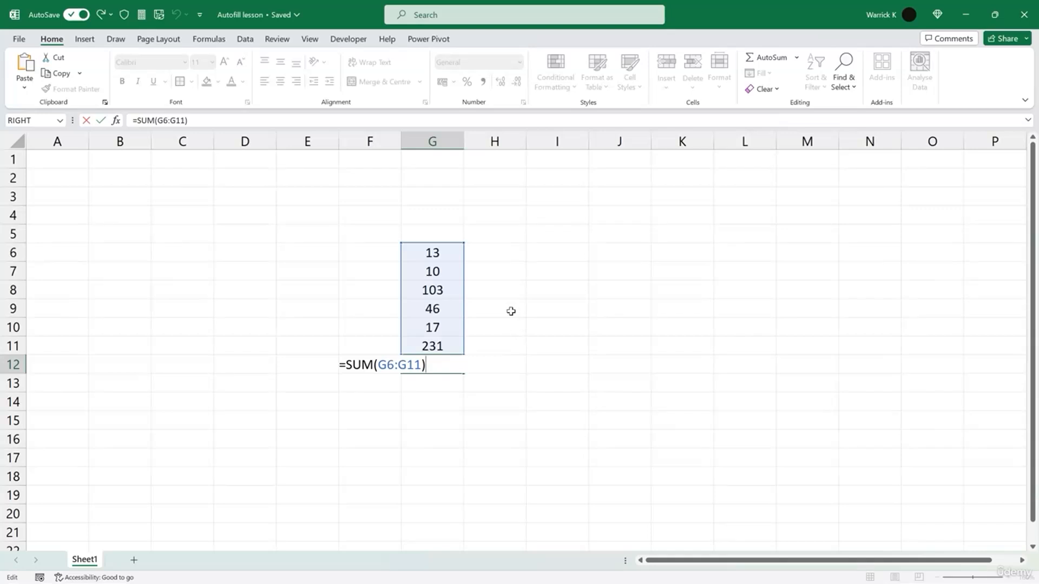
mouse_move(462, 244)
left_mouse_down()
mouse_move(452, 326)
mouse_move(453, 249)
mouse_move(684, 212)
mouse_move(634, 253)
mouse_move(469, 271)
mouse_move(448, 248)
left_mouse_up()
key("Return")
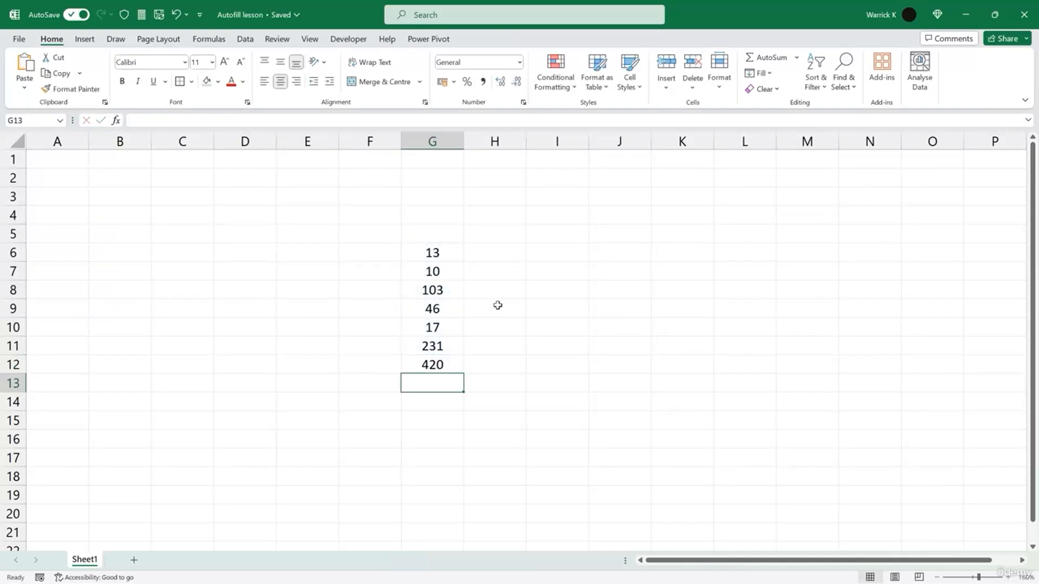
Remove the total from G12, copy G6:G11 across to columns H through J, and select H12
key("ctrl+z")
left_click_drag(433, 257, 631, 354)
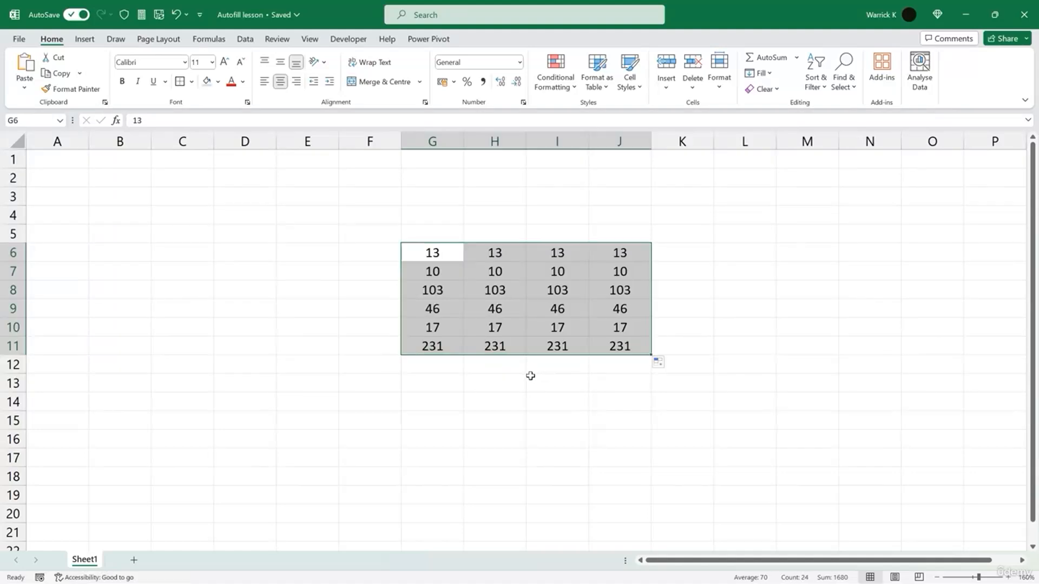
left_click(504, 366)
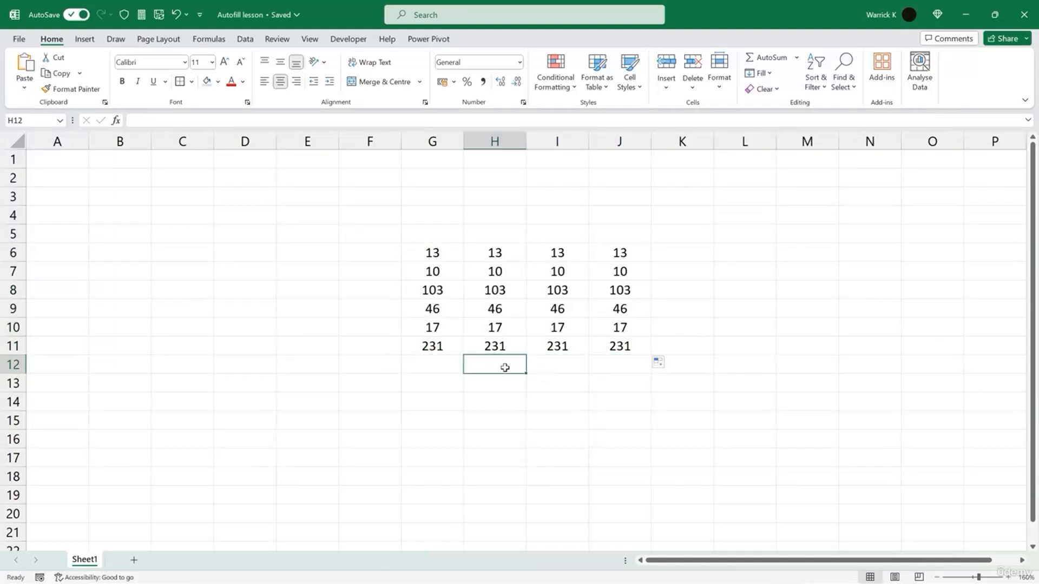
Change the row 7 values to 12 in H7, 89 in I7 and 32 in J7
left_click(431, 272)
left_click(490, 276)
left_click(544, 274)
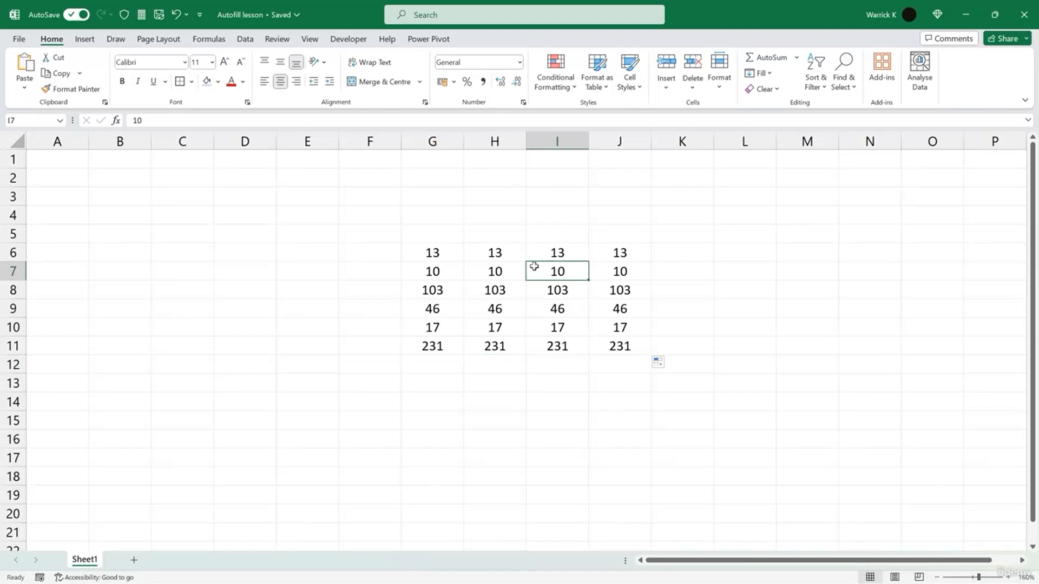
left_click(494, 272)
type("12")
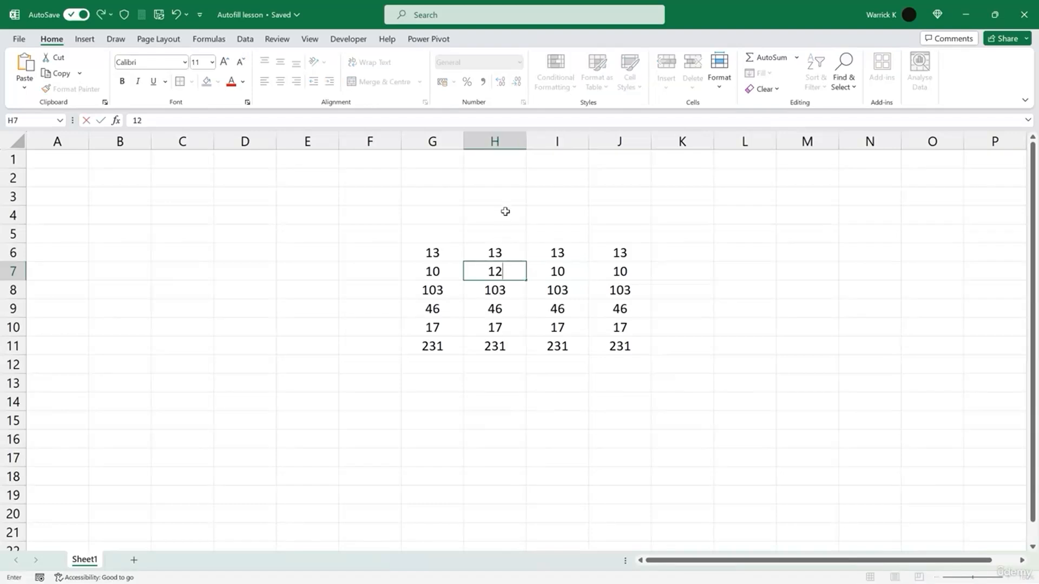
left_click(557, 271)
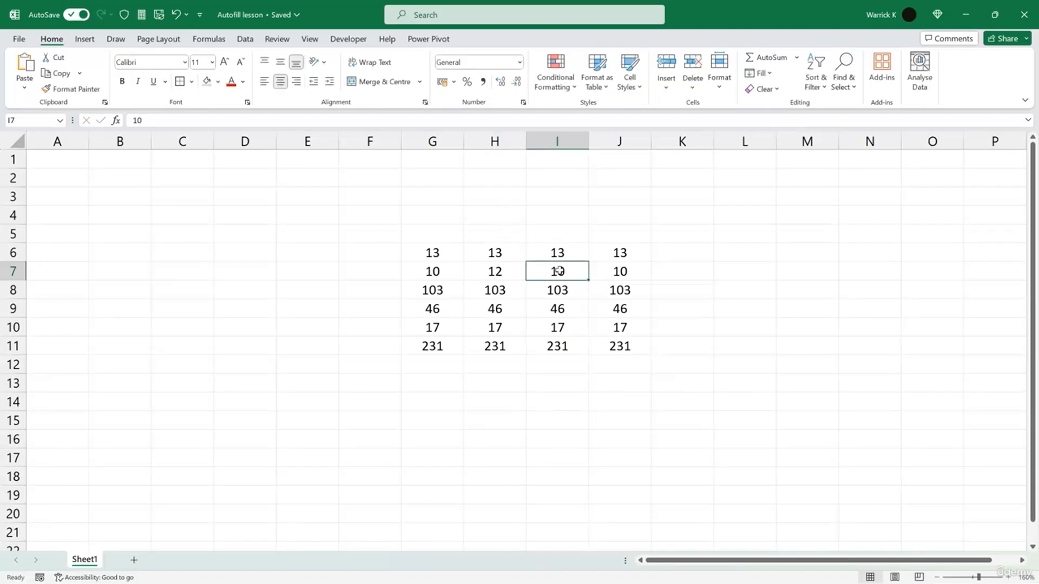
type("89")
left_click(637, 271)
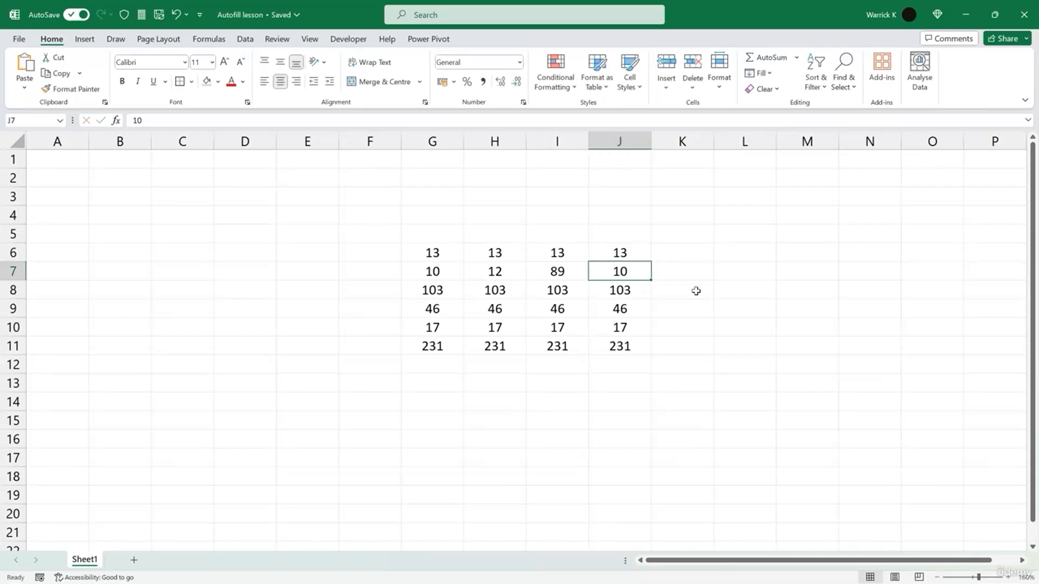
type("32")
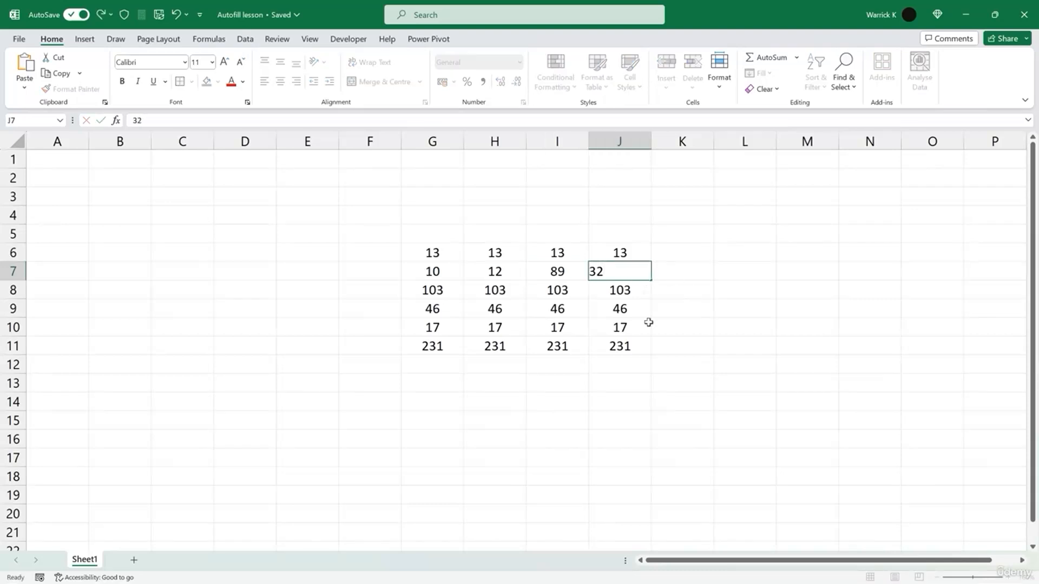
left_click(654, 316)
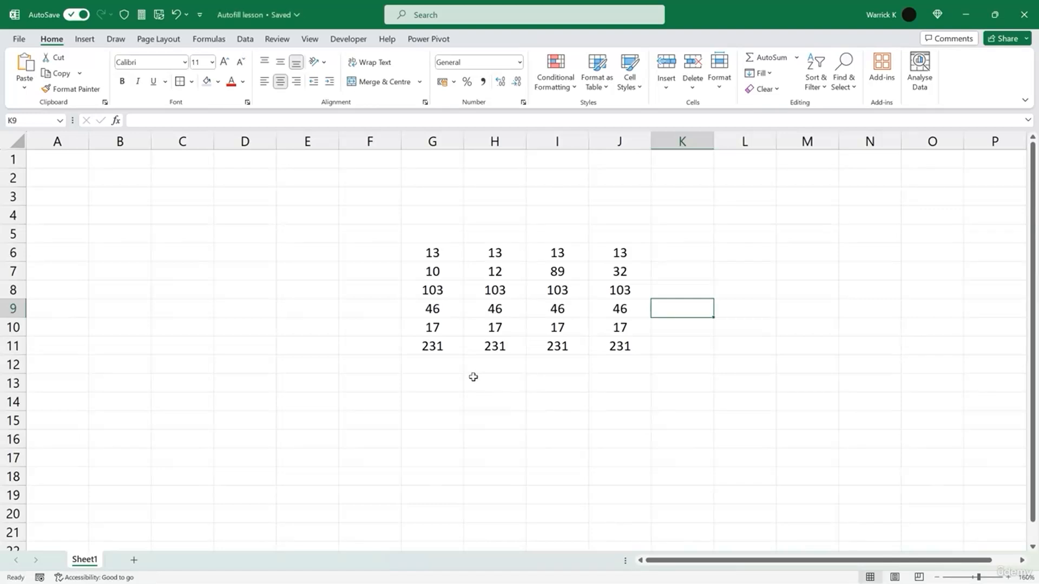
Use AutoSum in G12 to total G6:G11
left_click(445, 365)
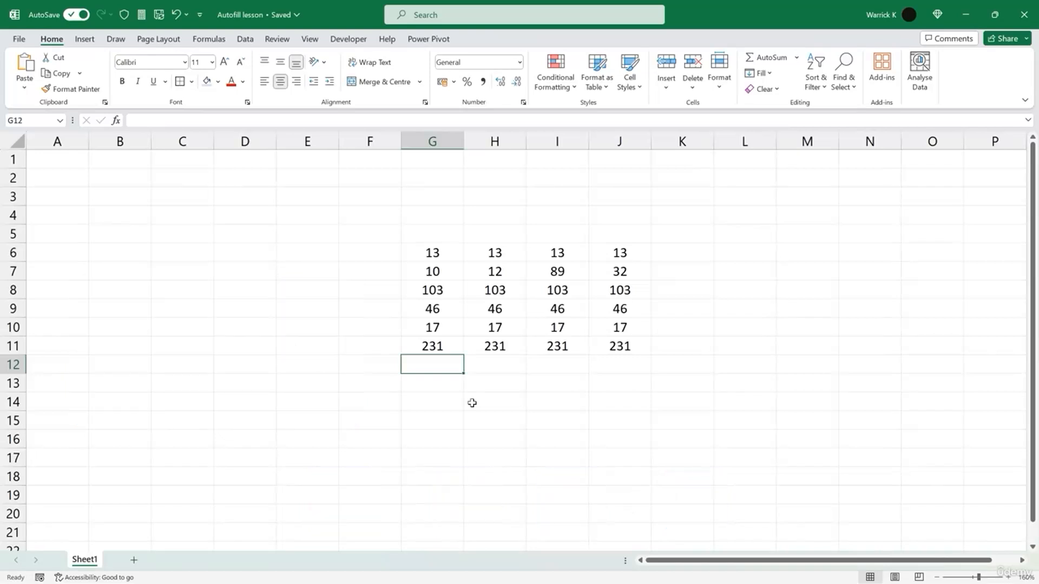
key("alt+equal")
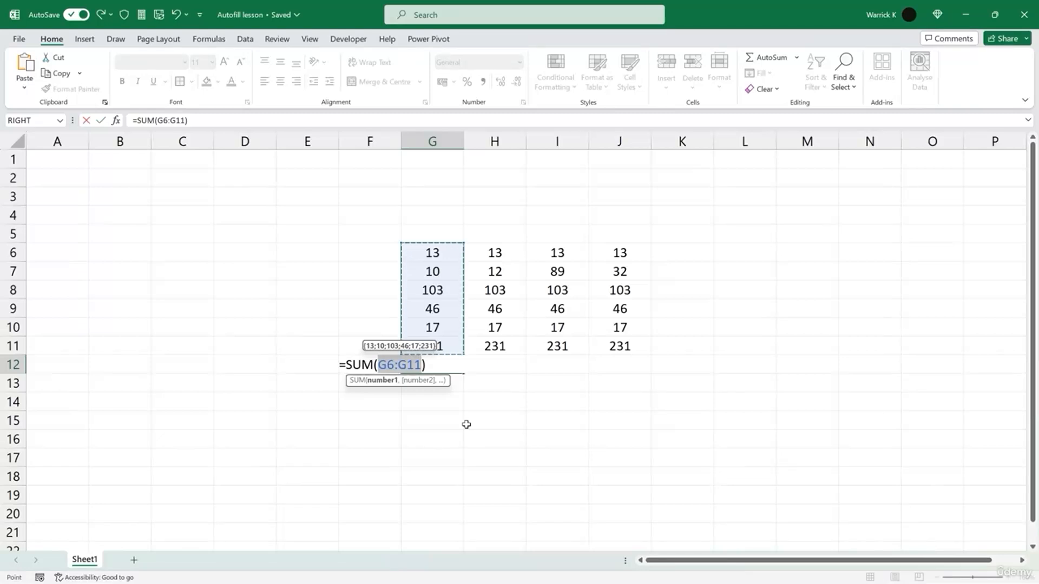
key("Return")
Copy the SUM formula from G12 into H12 and clear the copy selection
left_click(451, 372)
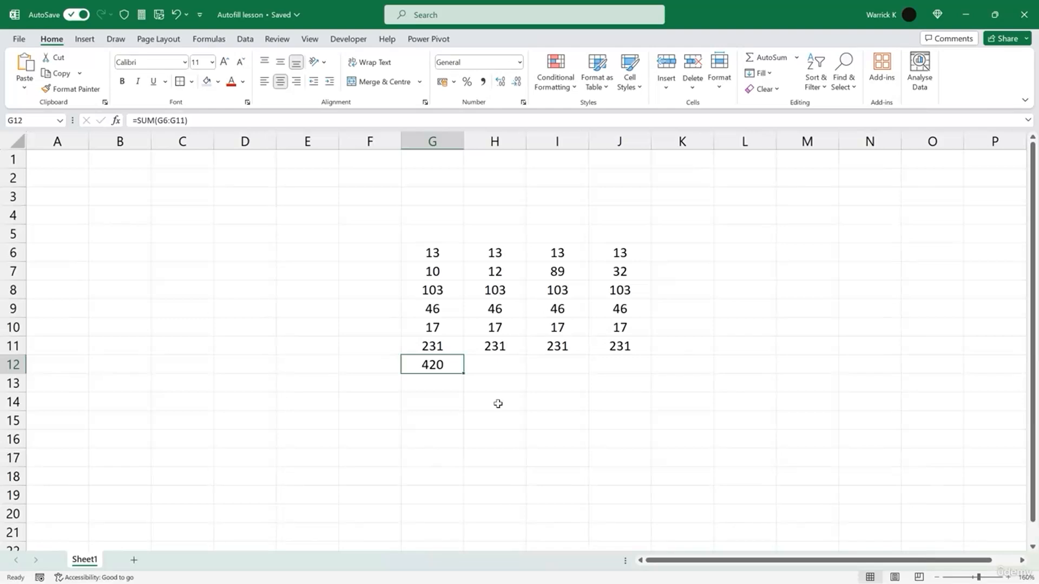
key("ctrl+c")
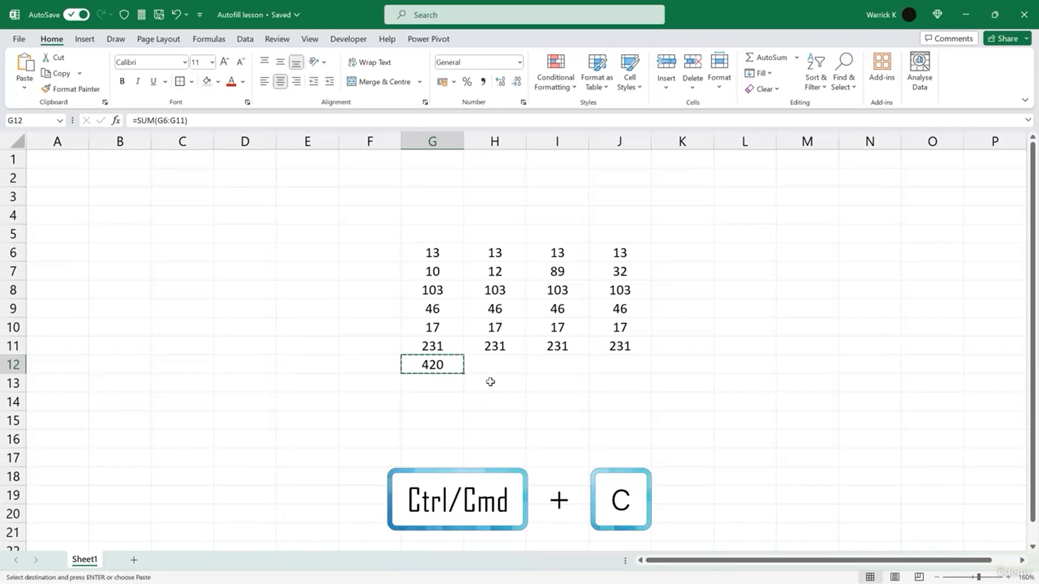
left_click(491, 363)
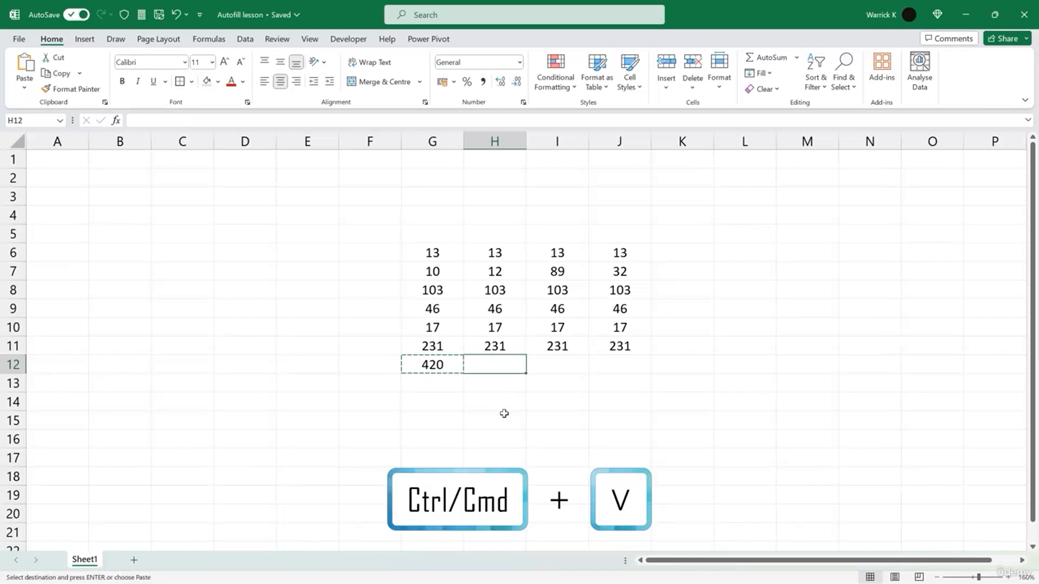
key("ctrl+v")
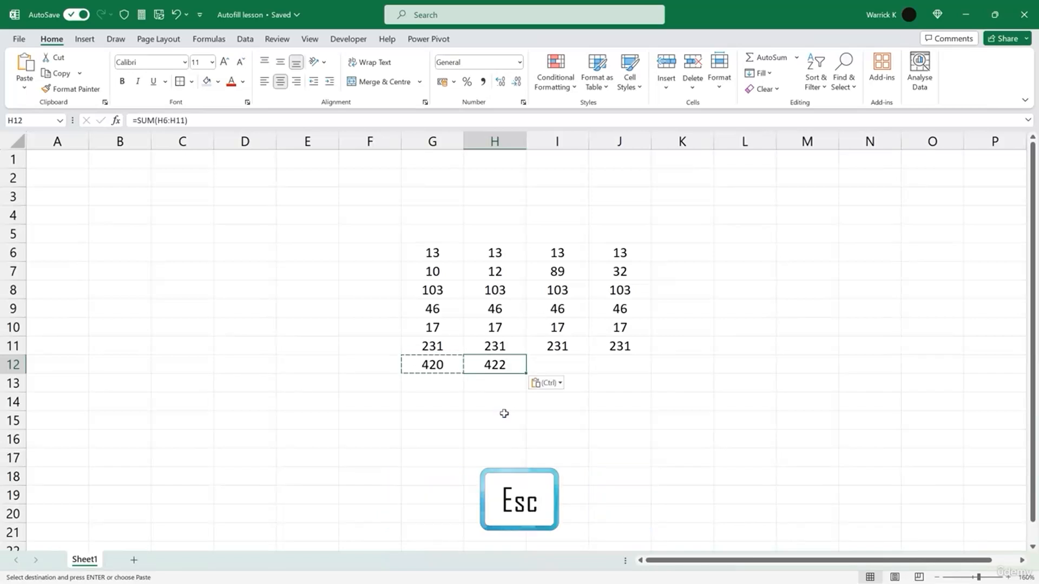
key("Escape")
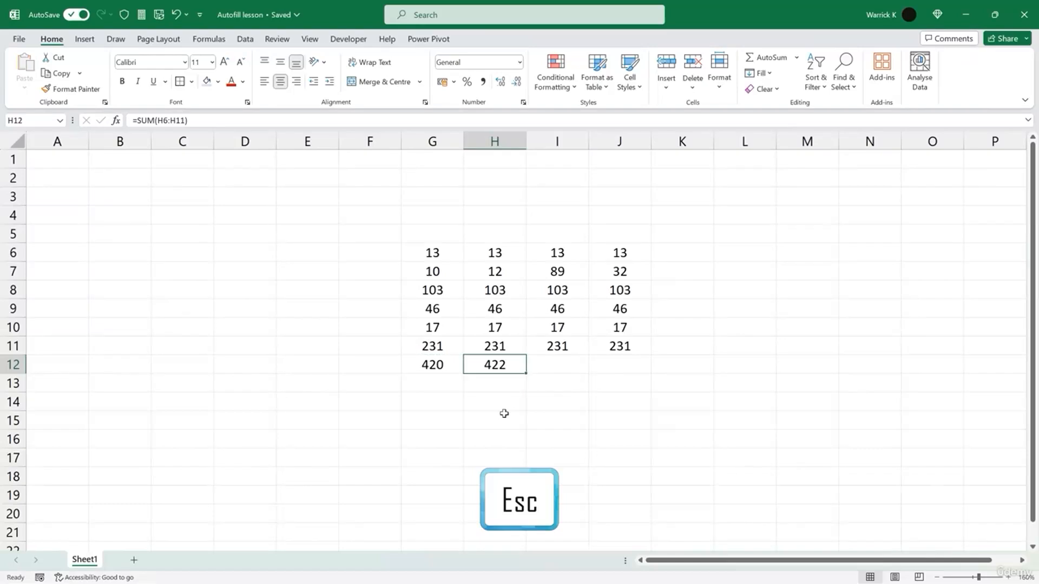
Compare the ranges referenced by the SUM formulas in G12 and H12, leaving both formulas as they are
double_click(512, 365)
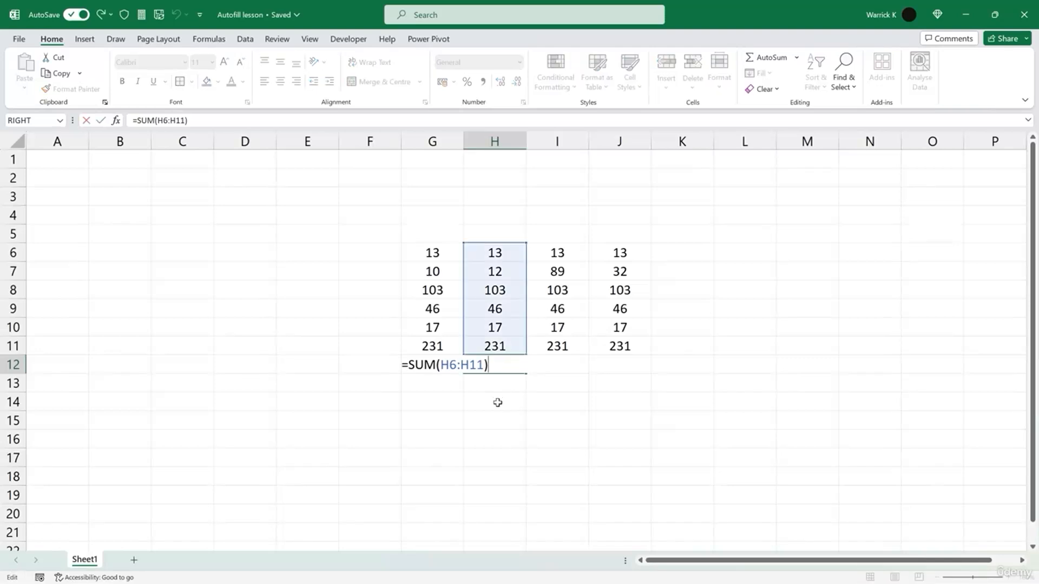
key("Escape")
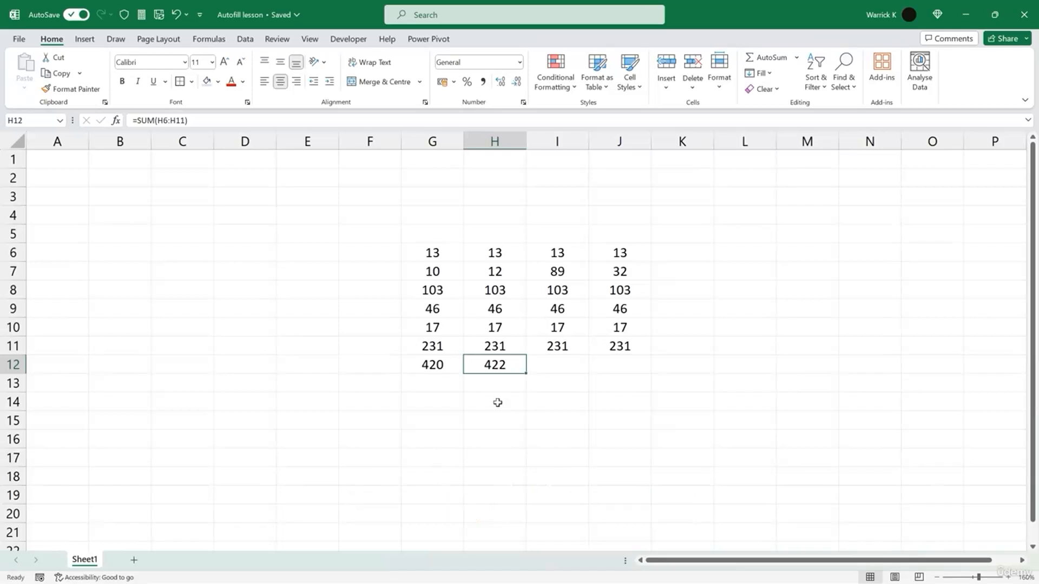
double_click(444, 366)
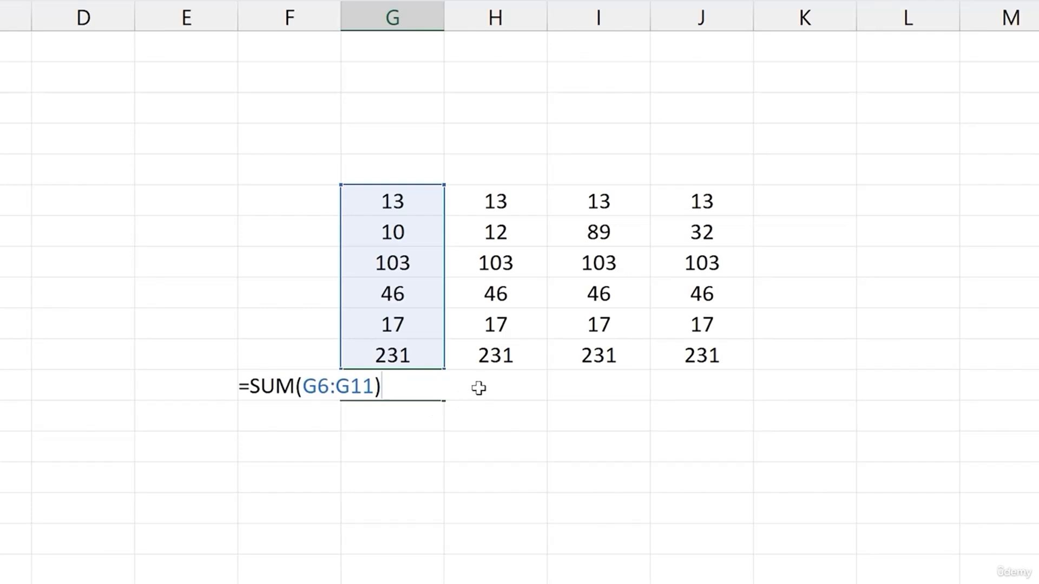
key("ctrl+Return")
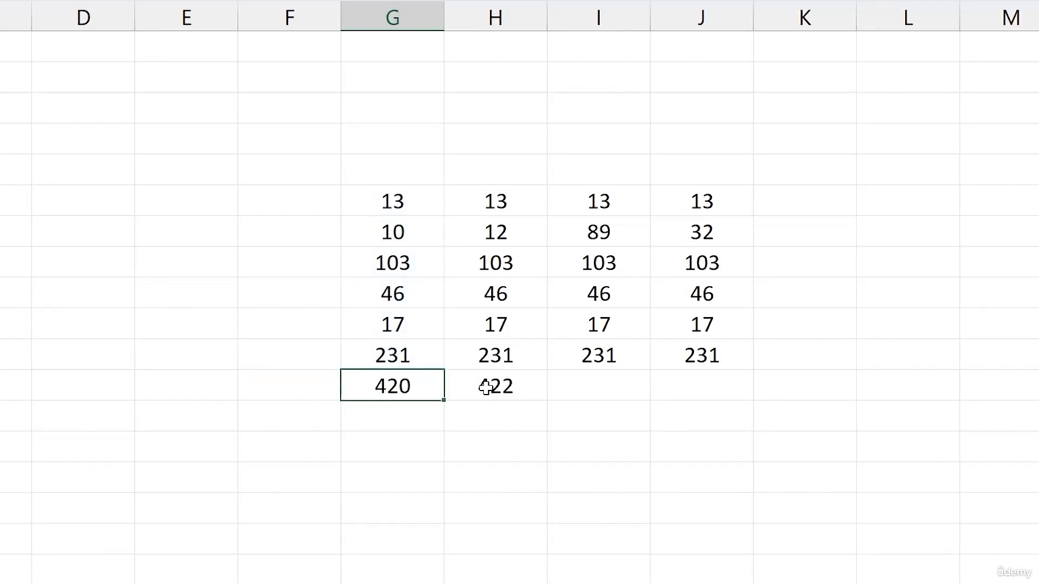
double_click(519, 386)
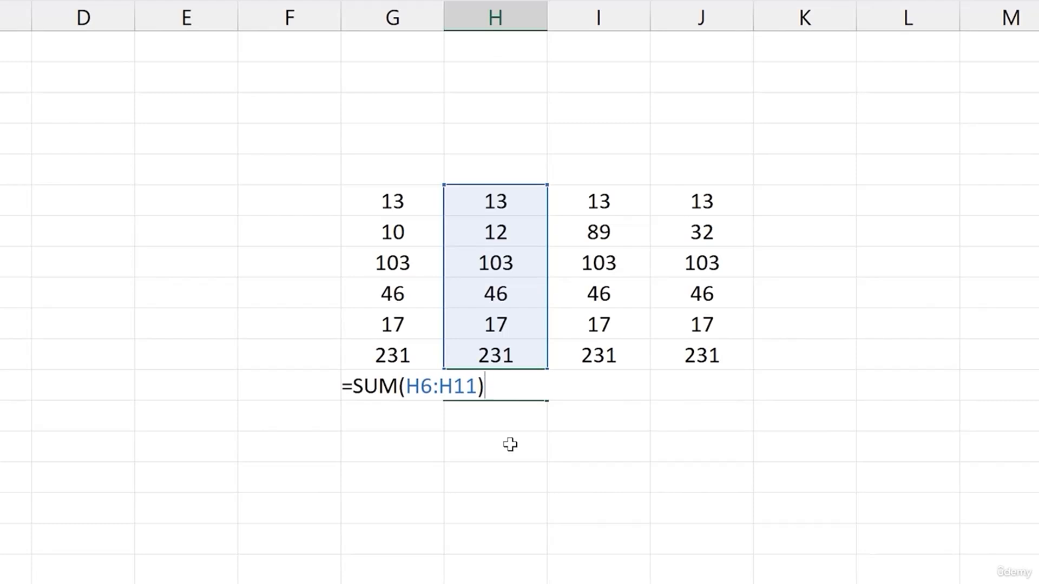
key("ctrl+Return")
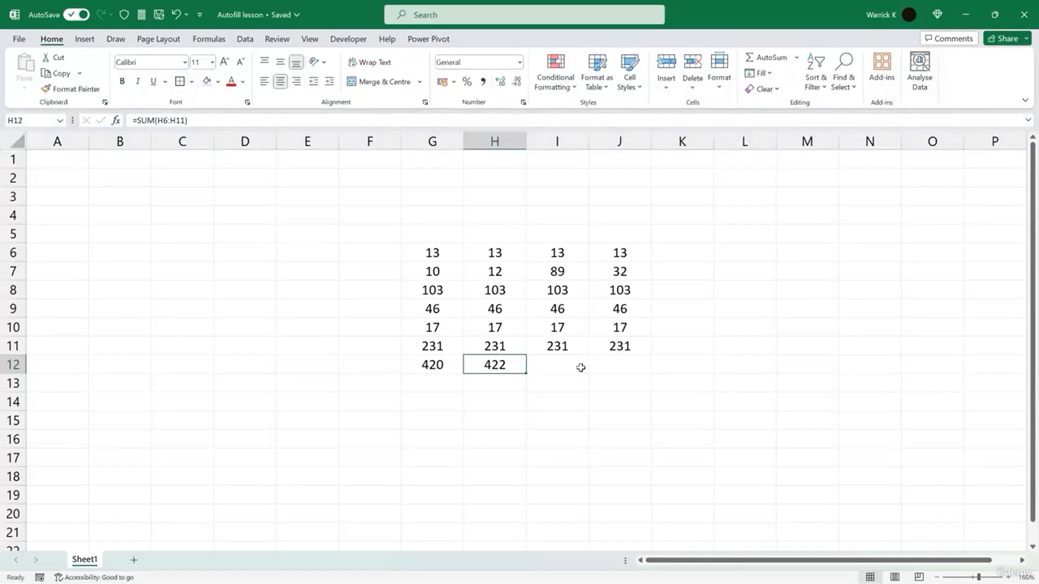
Fill the SUM formula from H12 across to I12 and J12 to total columns I and J
left_click_drag(568, 252, 567, 342)
left_click_drag(628, 254, 631, 343)
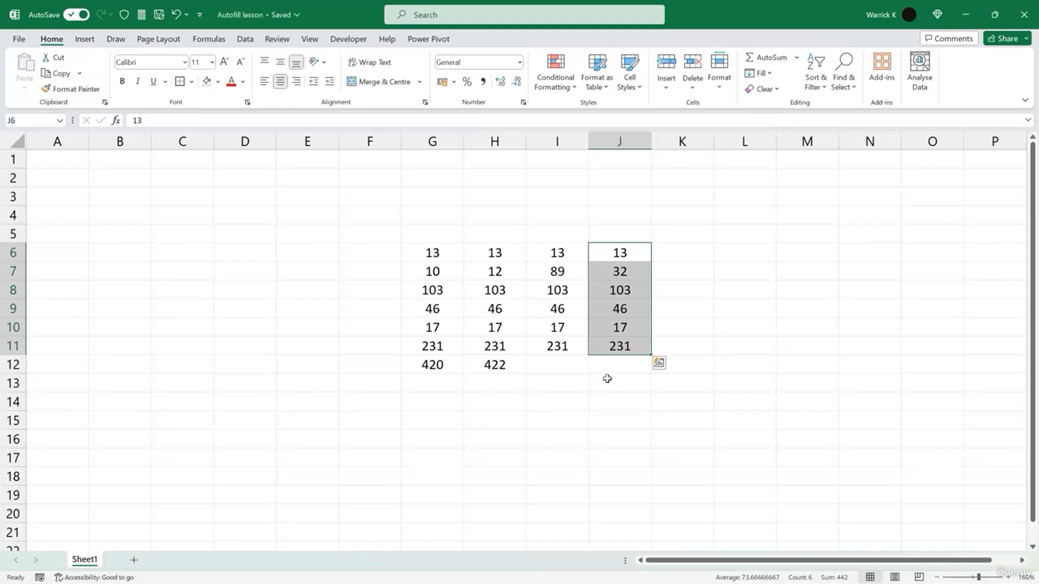
left_click(512, 365)
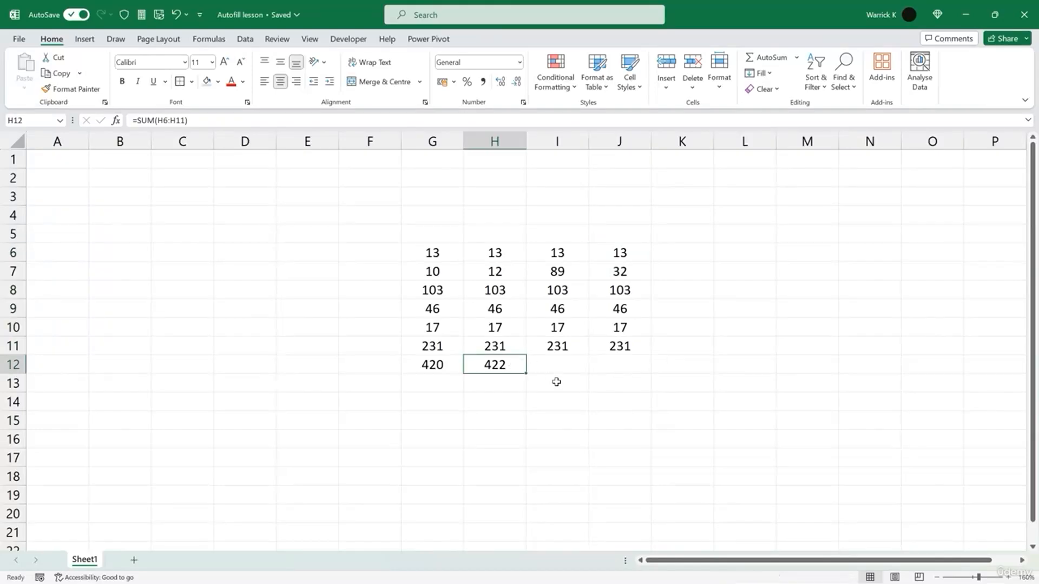
left_click_drag(527, 373, 639, 374)
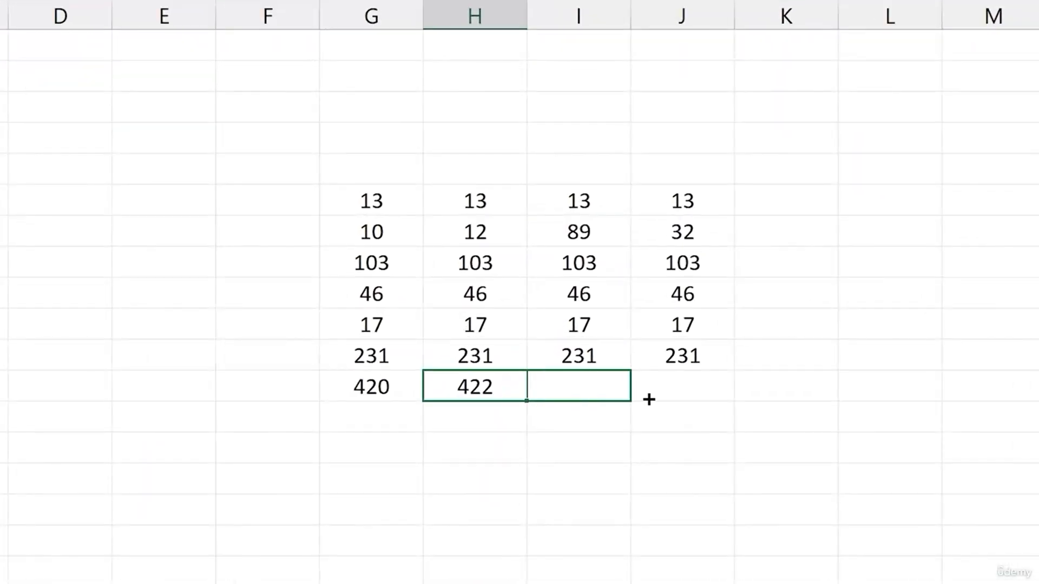
left_click_drag(716, 402, 709, 404)
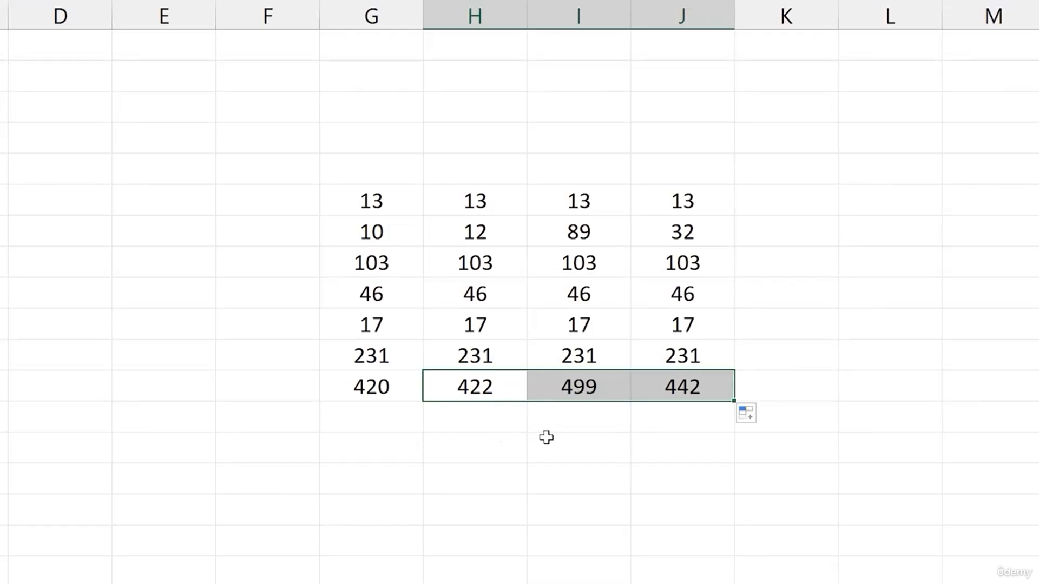
Examine the ranges referenced by the SUM formulas in I12 and J12 without editing them
left_click(547, 437)
double_click(587, 388)
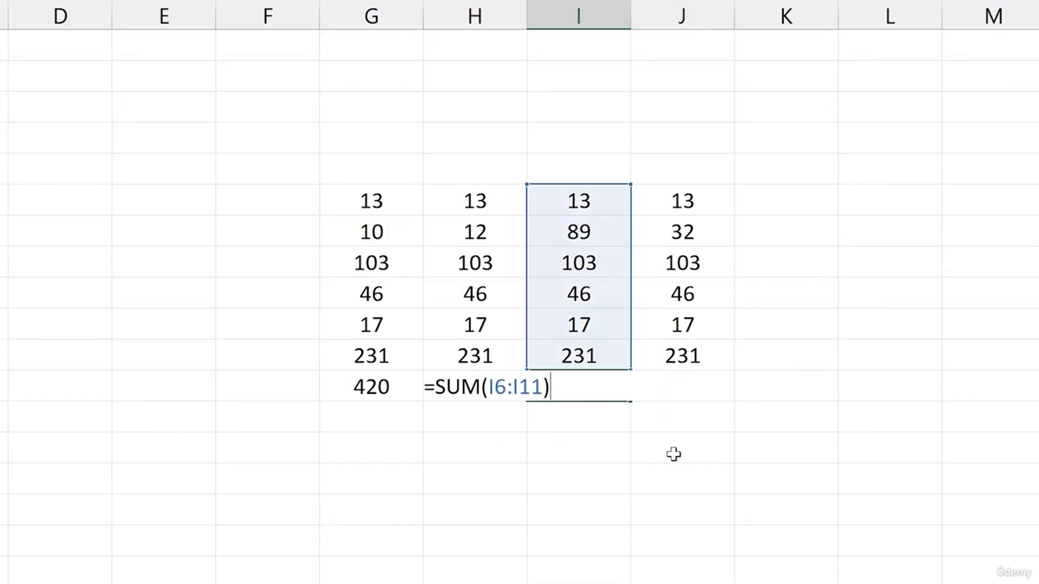
key("Escape")
double_click(693, 386)
key("Escape")
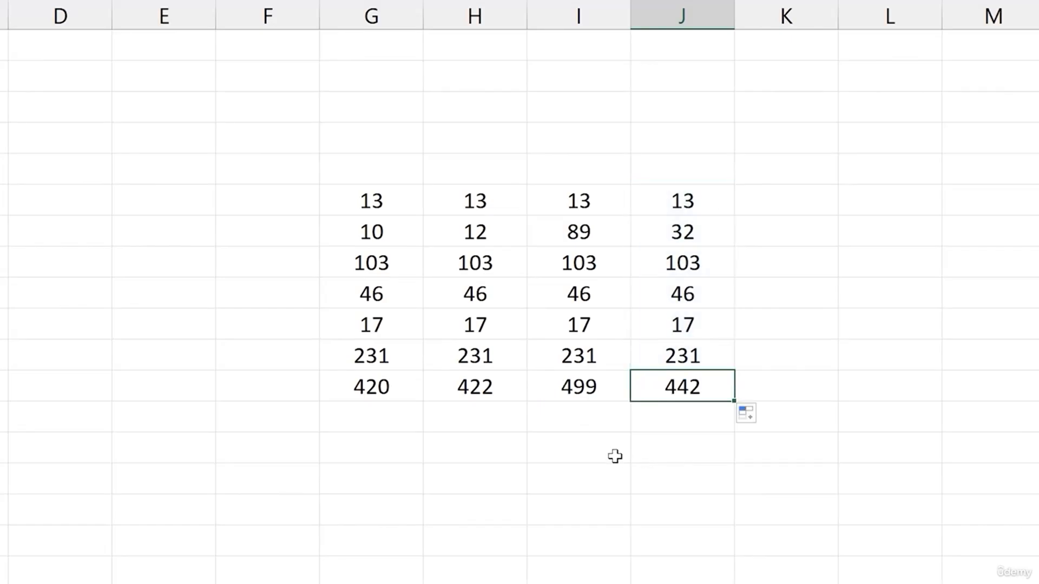
left_click(586, 457)
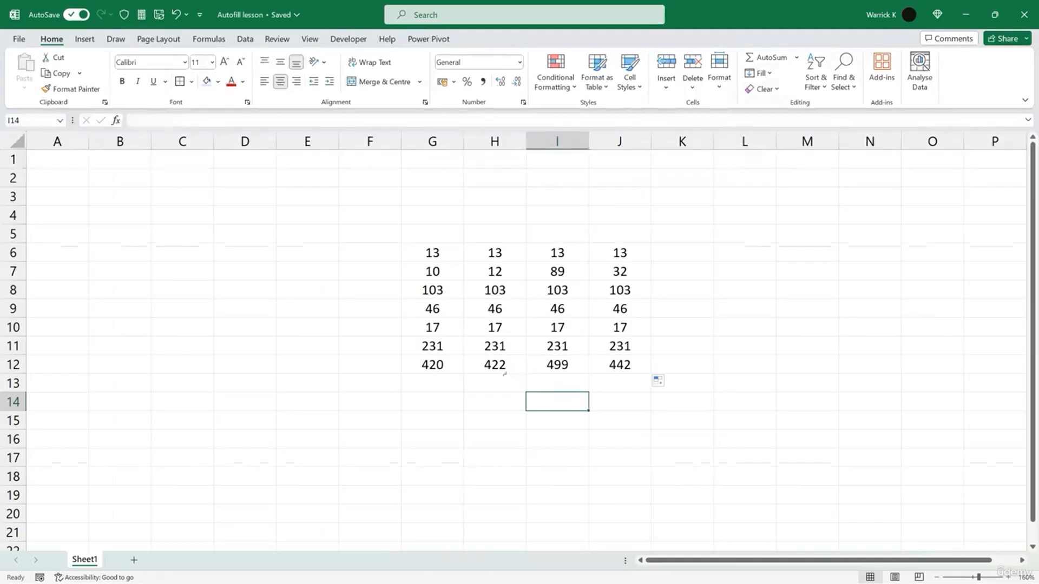
Clear the totals in G12:J12 and total all four columns at once with AutoSum
left_click_drag(431, 364, 606, 368)
key("Delete")
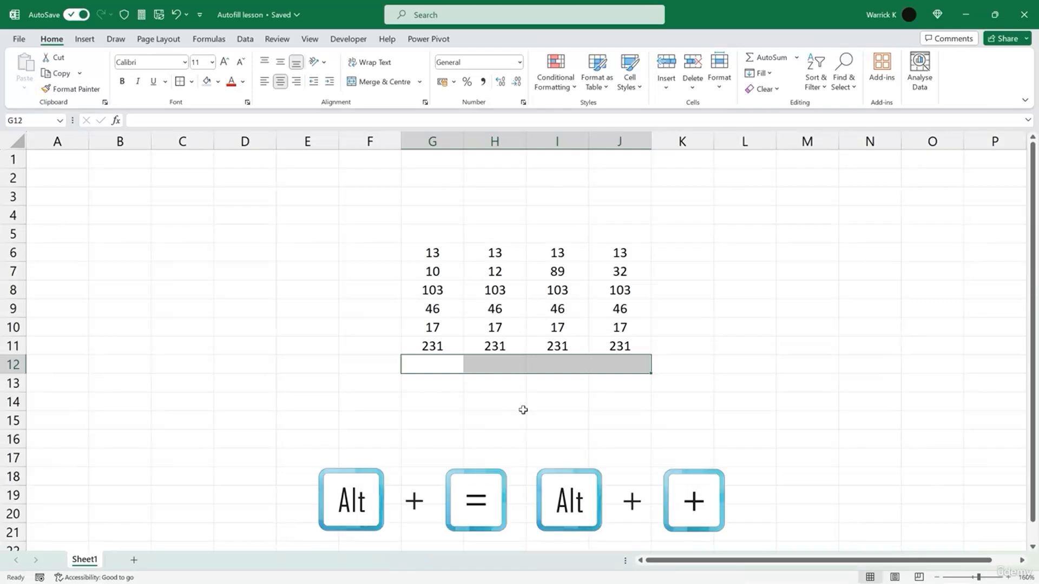
key("alt+equal")
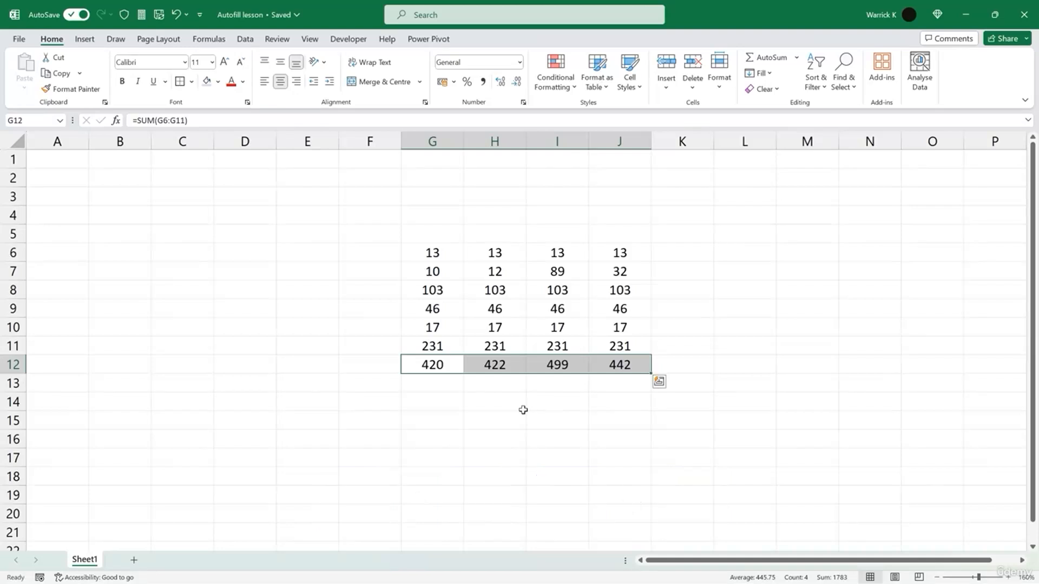
Total each row in K6:K11 with AutoSum and check the ranges of the SUM formulas in K7 and K10
left_click_drag(696, 251, 693, 341)
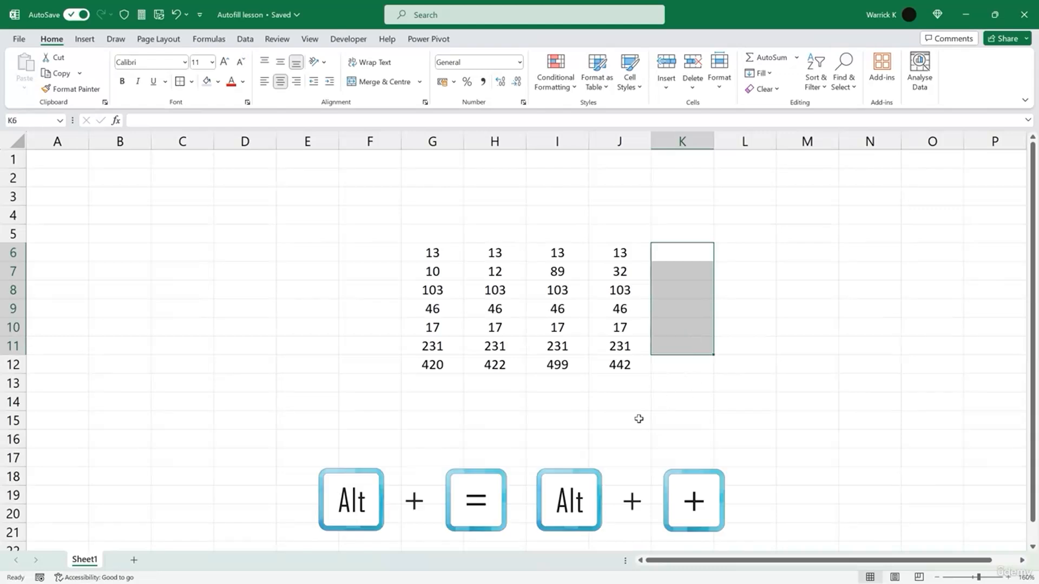
key("alt+equal")
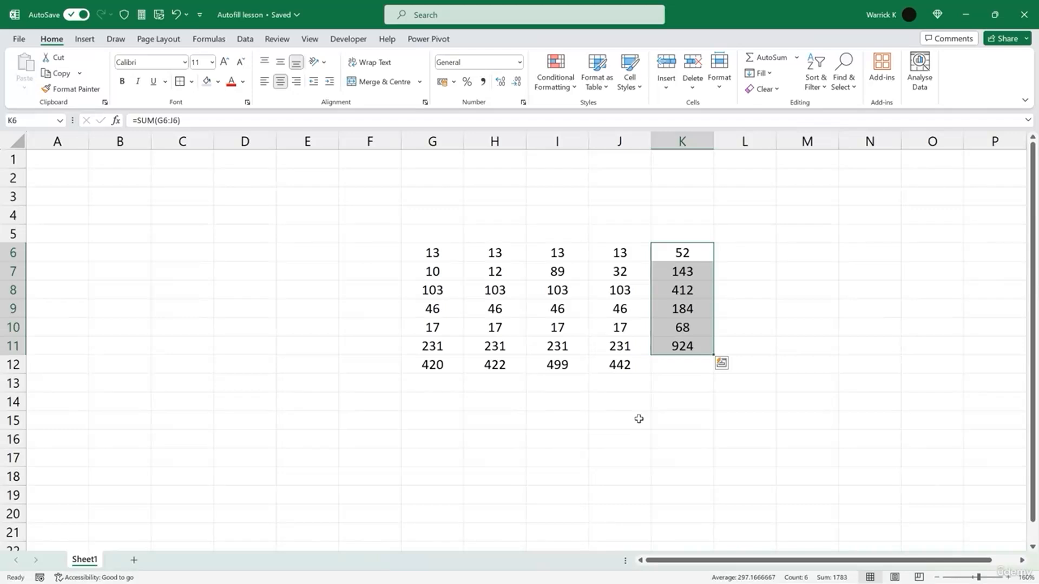
double_click(696, 272)
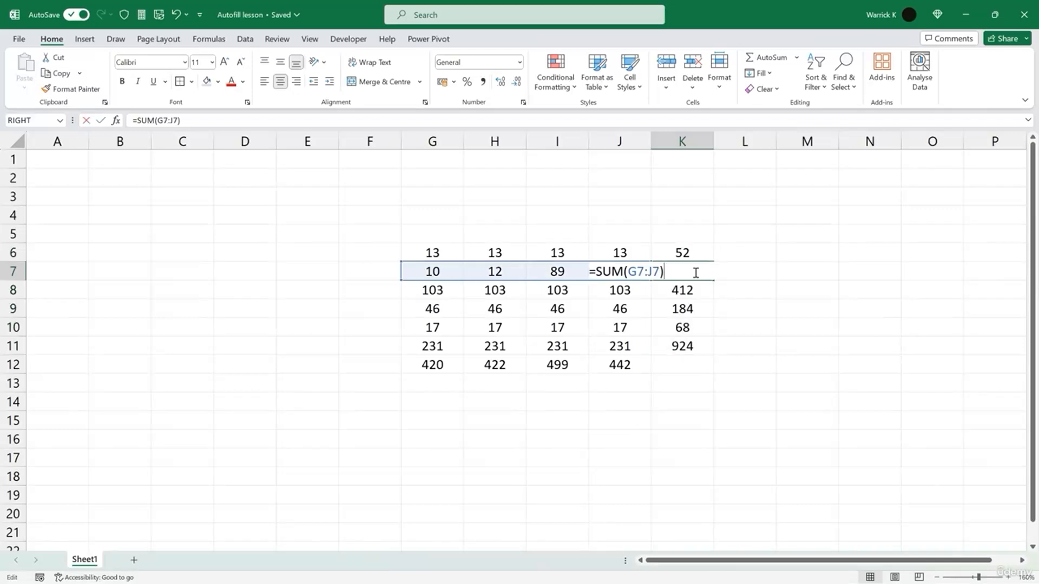
left_click(686, 306)
double_click(688, 328)
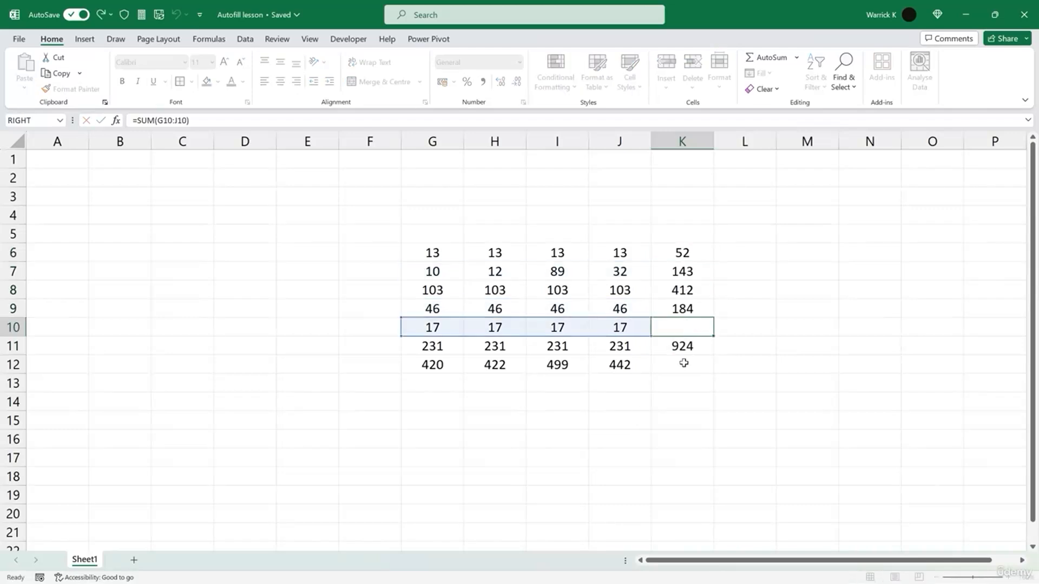
left_click(612, 406)
Delete the row totals in K6:K11 and the column totals in G12:J12, and select G12
left_click_drag(674, 255, 676, 346)
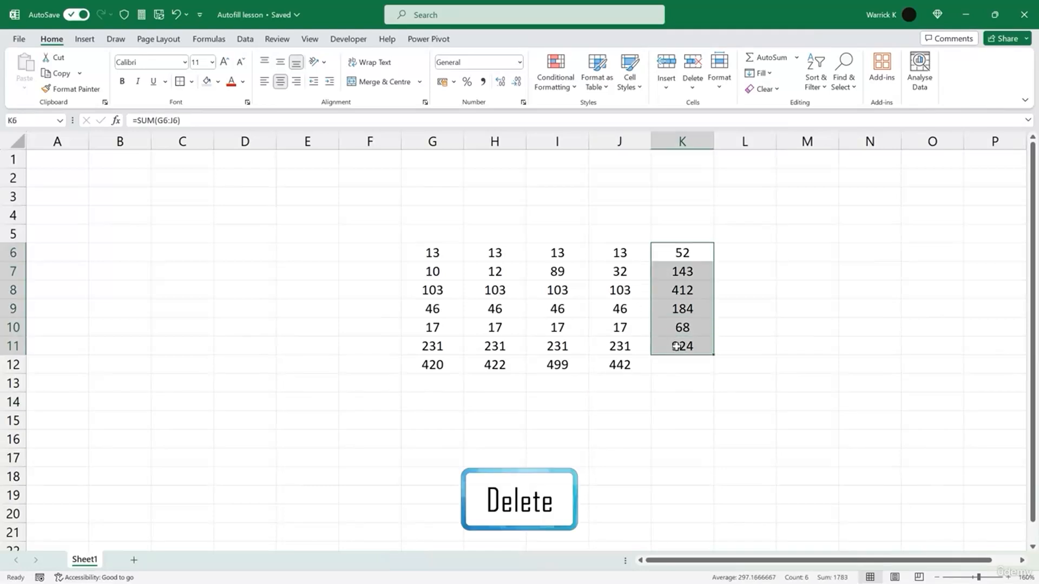
key("Delete")
left_click_drag(450, 364, 622, 379)
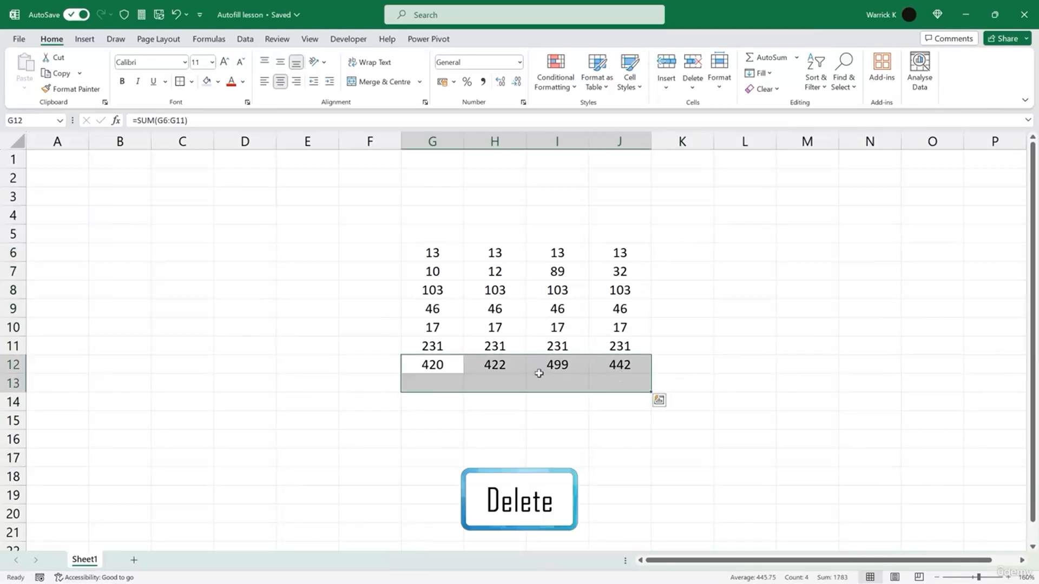
key("Delete")
left_click(424, 366)
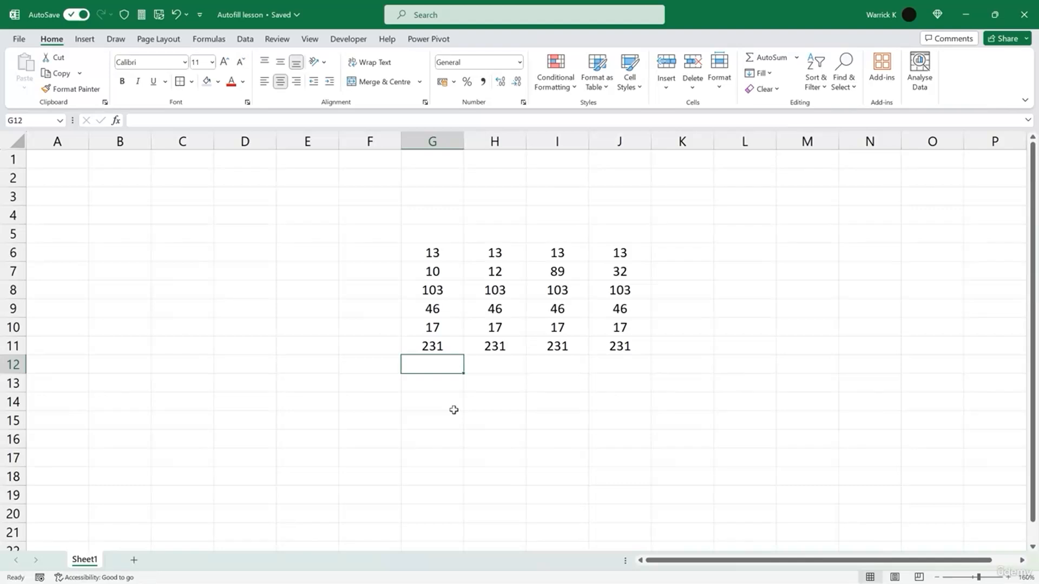
Calculate the average of G6:G11 in G12 and count the numbers in column H in H12 using the AutoSum functions
left_click(797, 57)
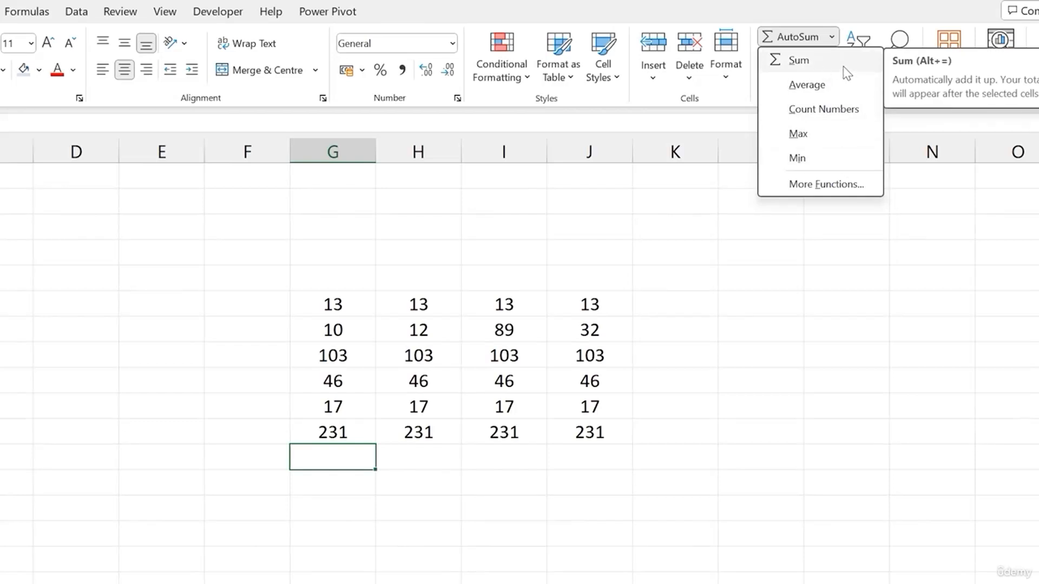
left_click(842, 96)
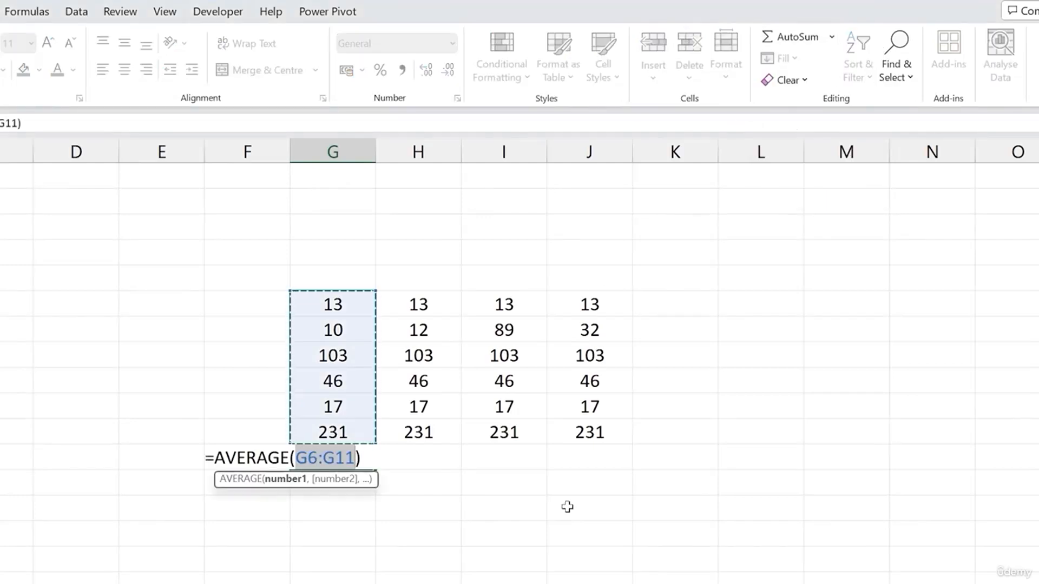
key("Return")
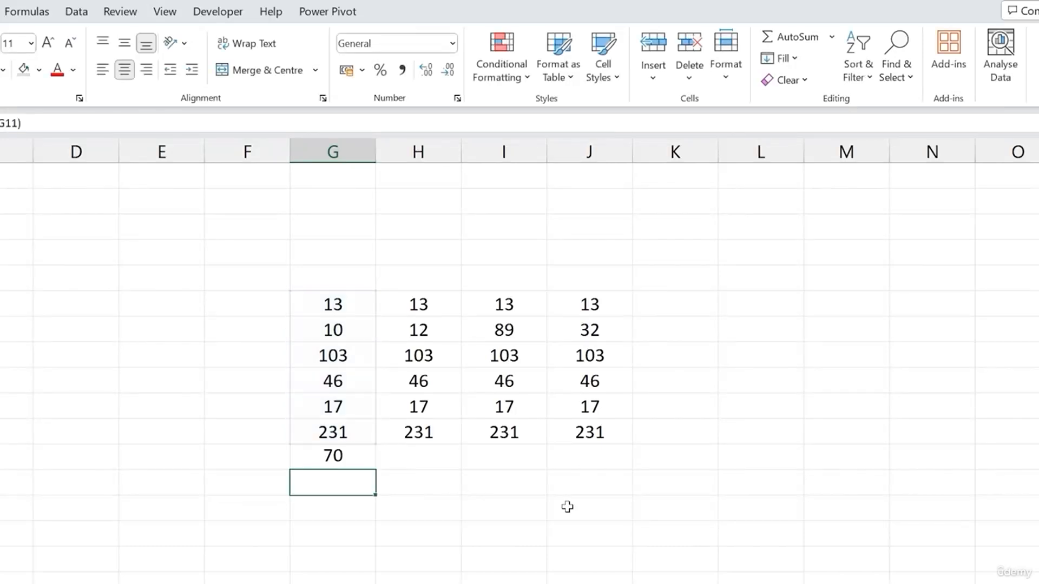
left_click(439, 463)
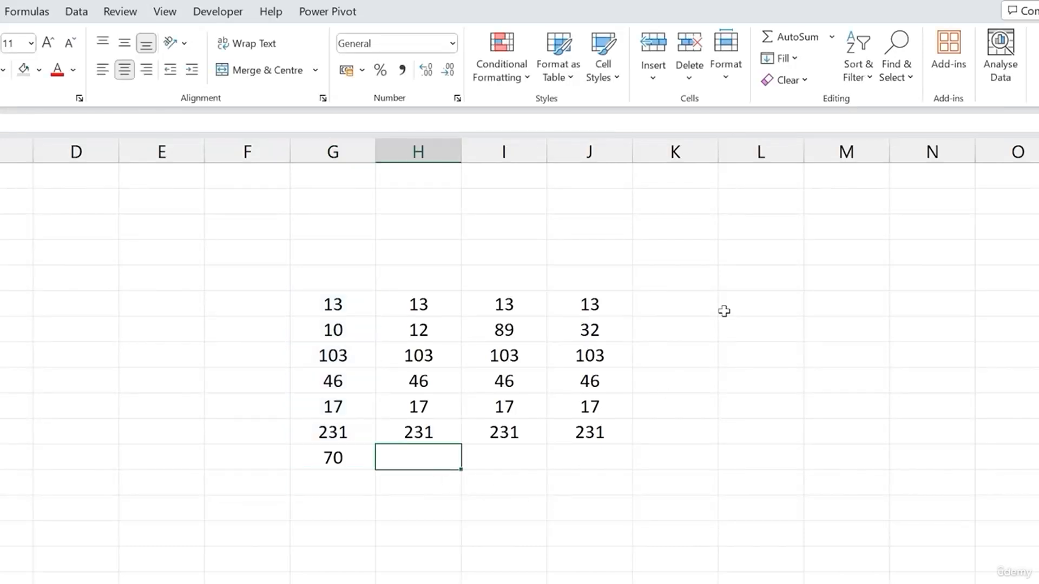
left_click(832, 37)
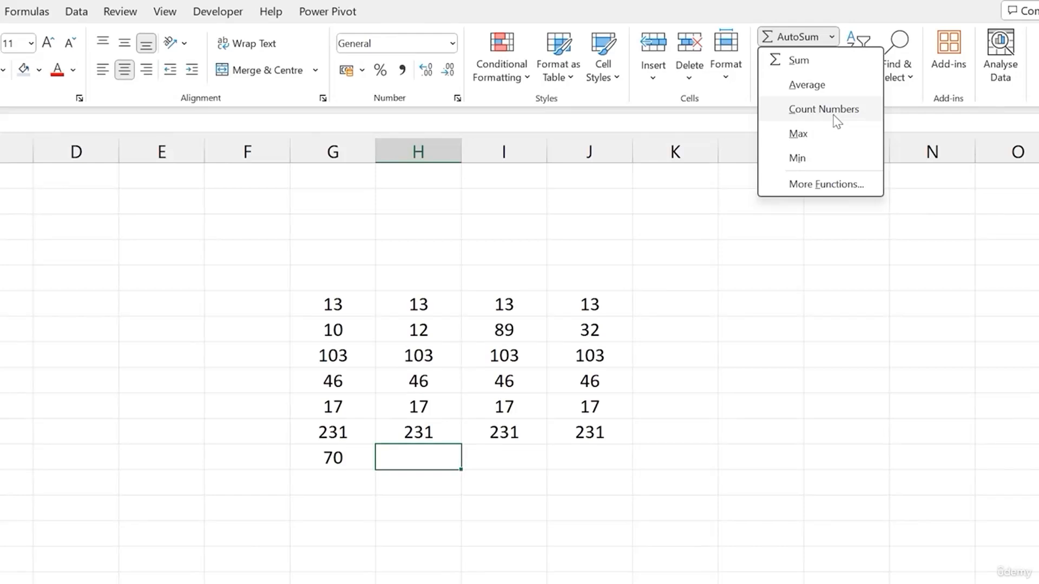
left_click(834, 115)
key("Return")
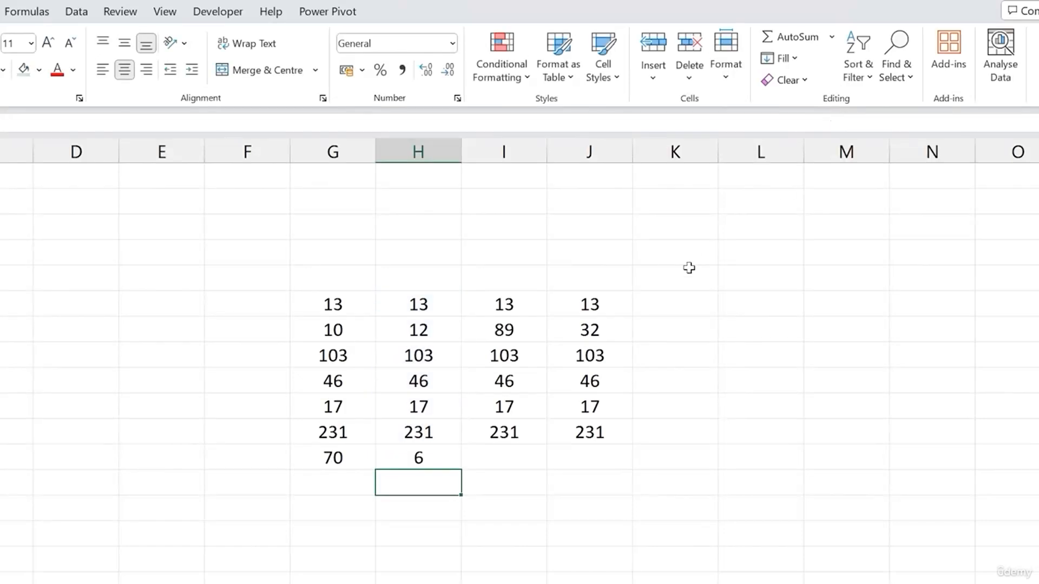
Calculate the maximum of column I's numbers in I12 and the minimum of column J's numbers in J12 using the AutoSum functions
left_click(526, 451)
left_click(831, 37)
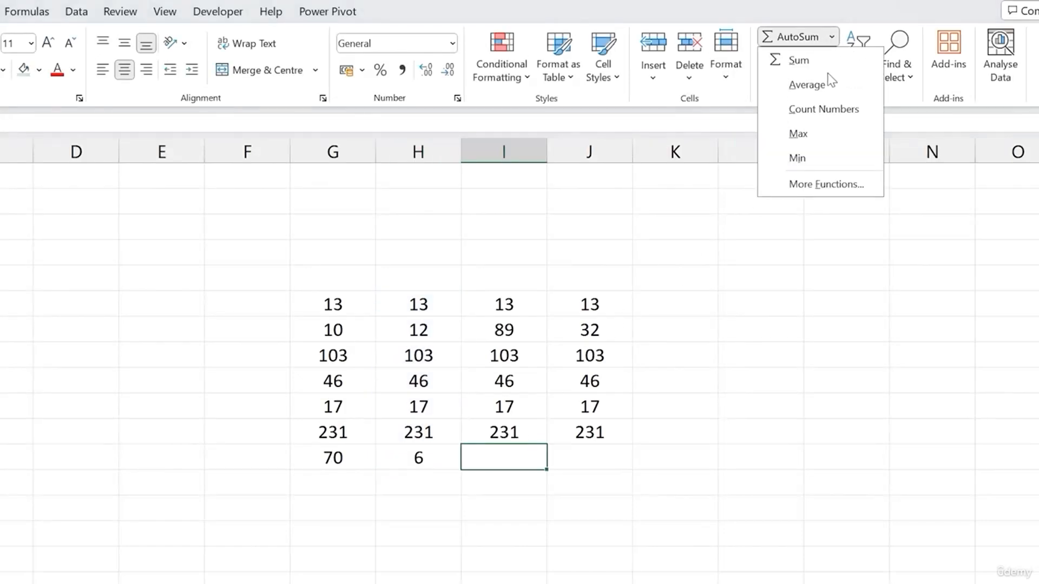
left_click(826, 136)
key("Return")
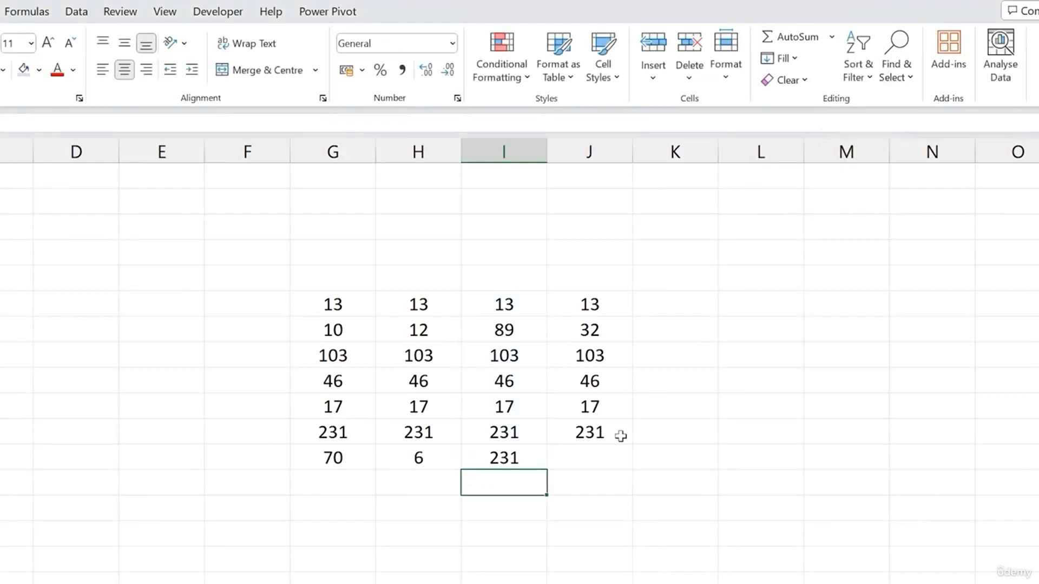
left_click(573, 461)
left_click(832, 36)
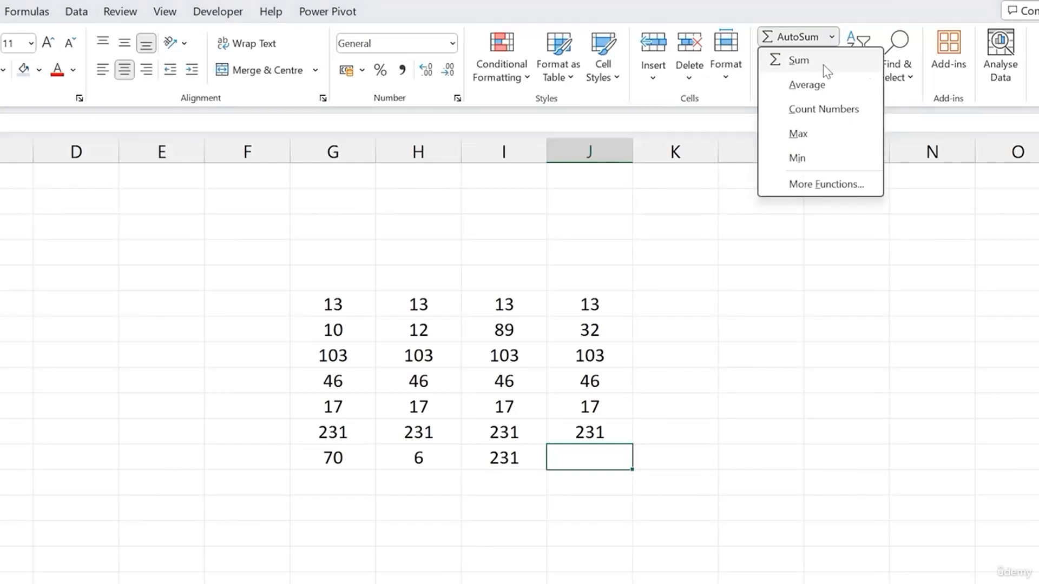
left_click(823, 161)
key("Return")
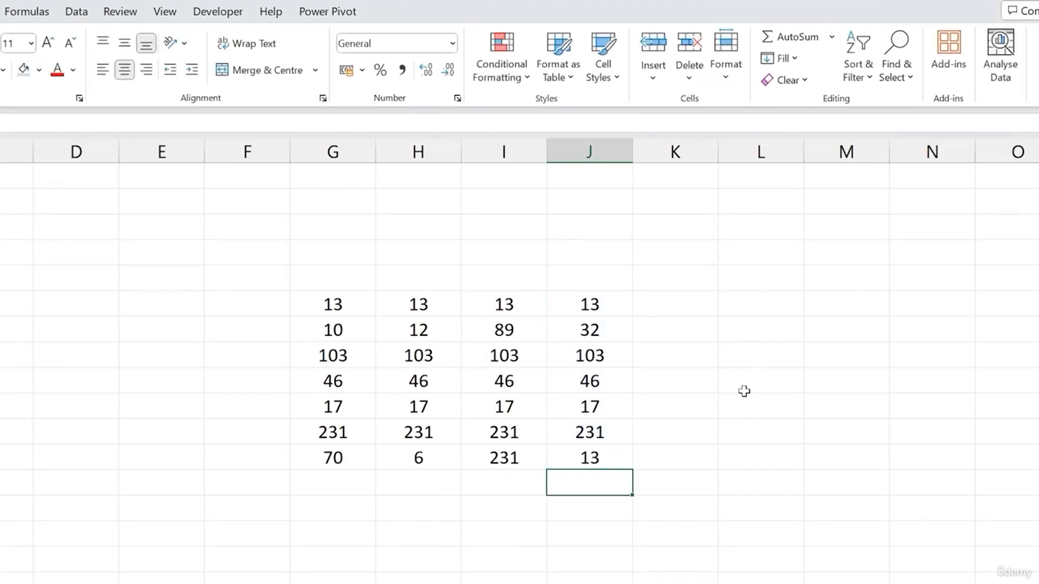
left_click(418, 527)
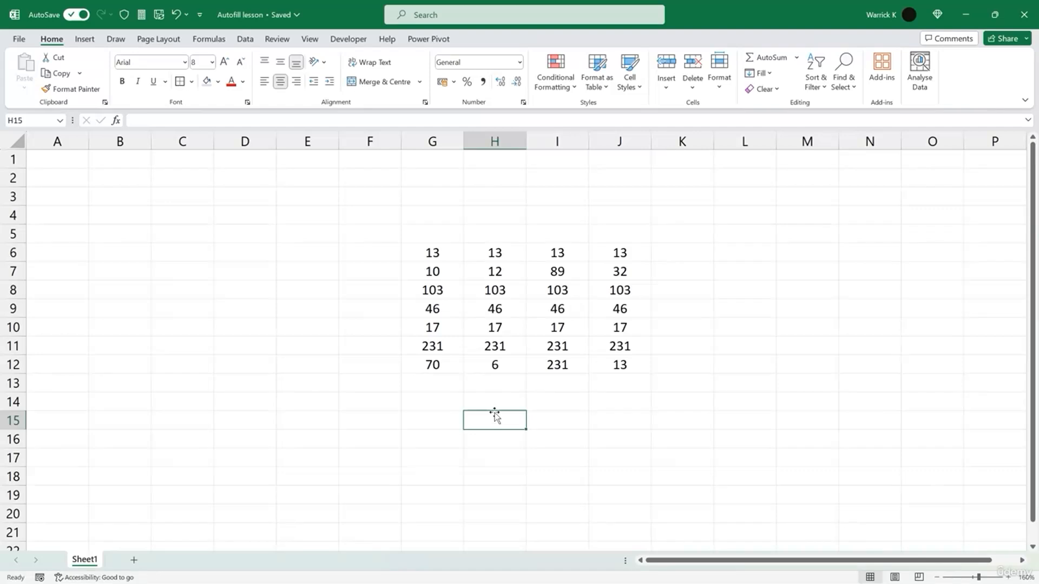
Format G6:J12 as Currency with the $ English (United States) symbol and two decimal places, and bold the results in G12:J12
left_click_drag(431, 253, 621, 365)
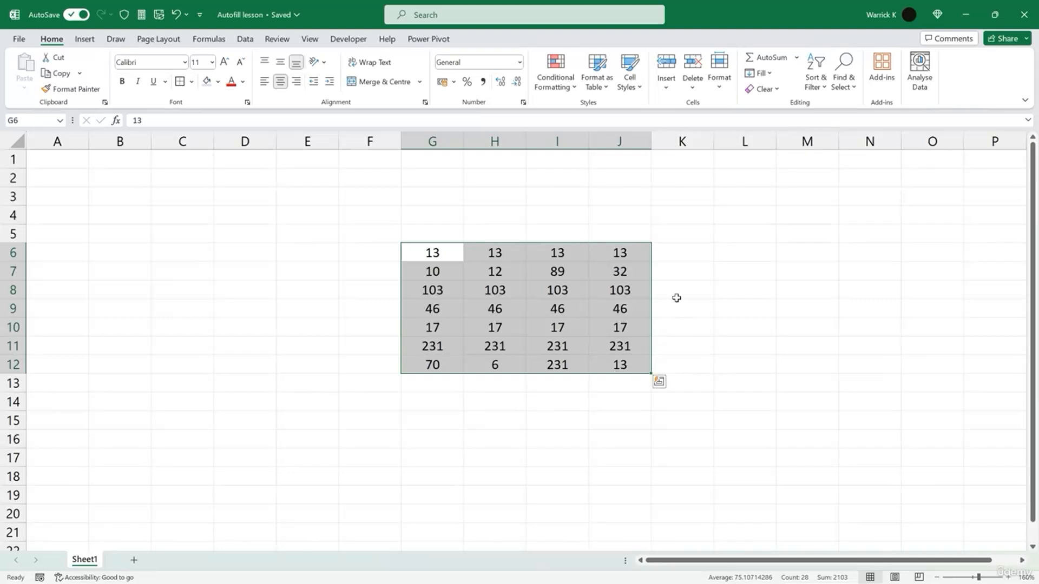
right_click(535, 280)
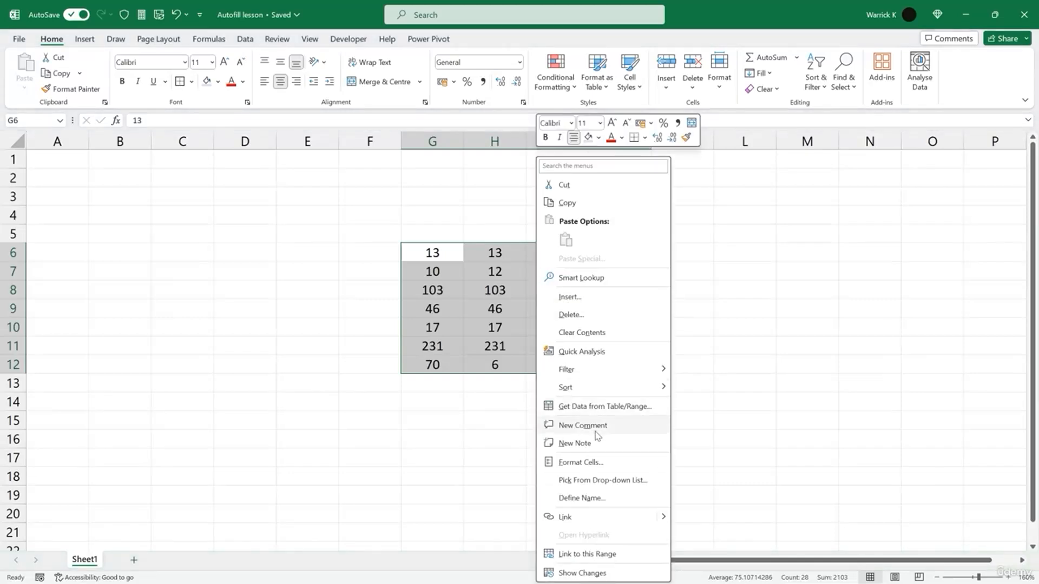
left_click(610, 465)
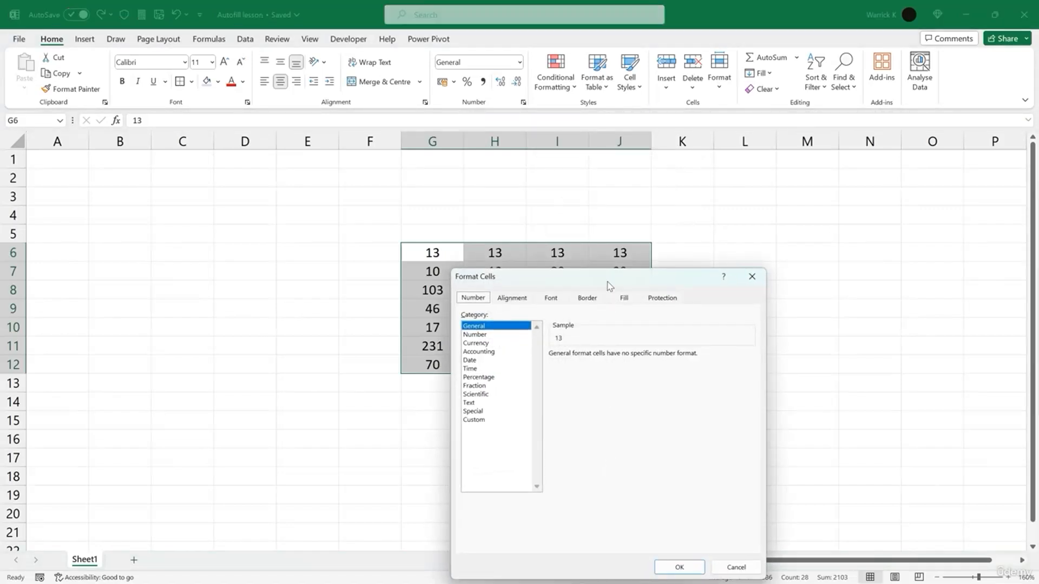
left_click_drag(659, 197, 651, 196)
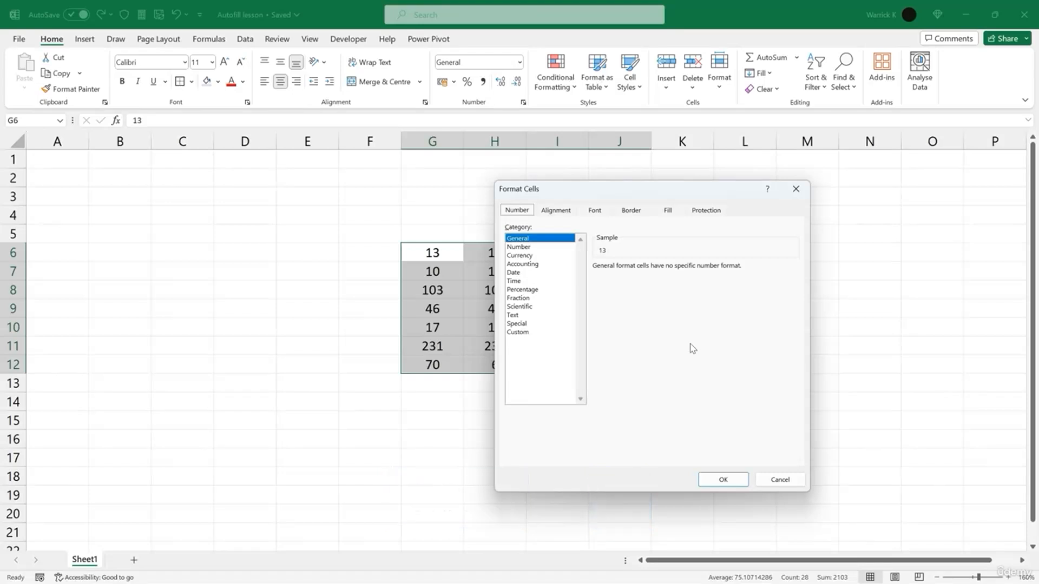
left_click(522, 255)
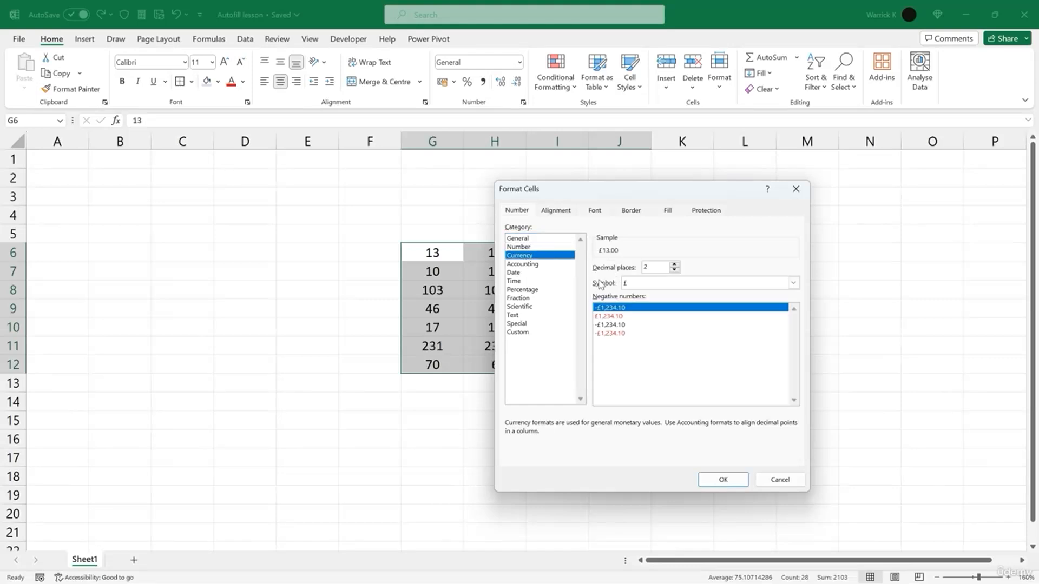
left_click(793, 283)
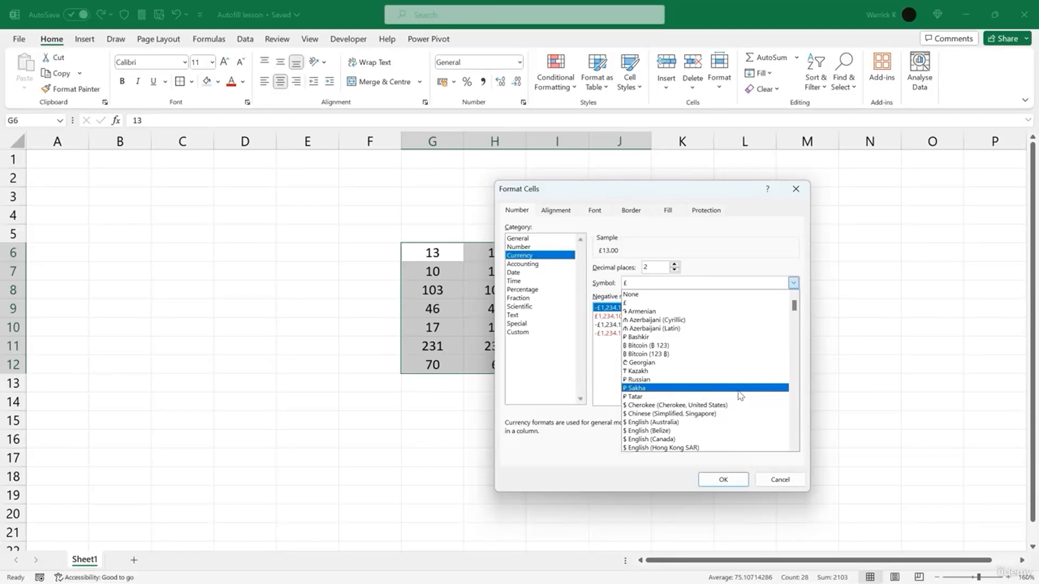
scroll(703, 373, "down", 3)
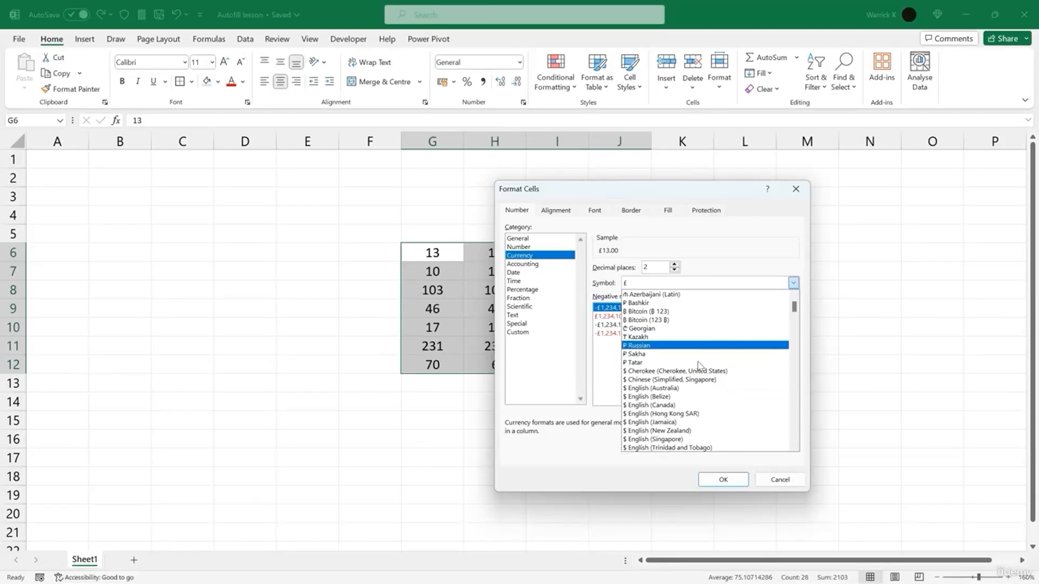
scroll(698, 366, "down", 2)
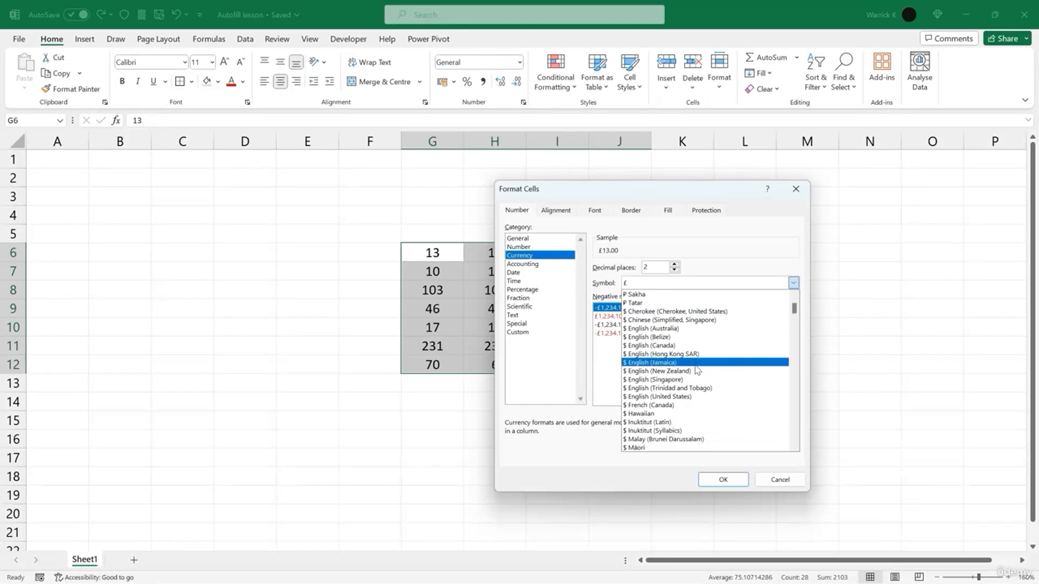
left_click(696, 399)
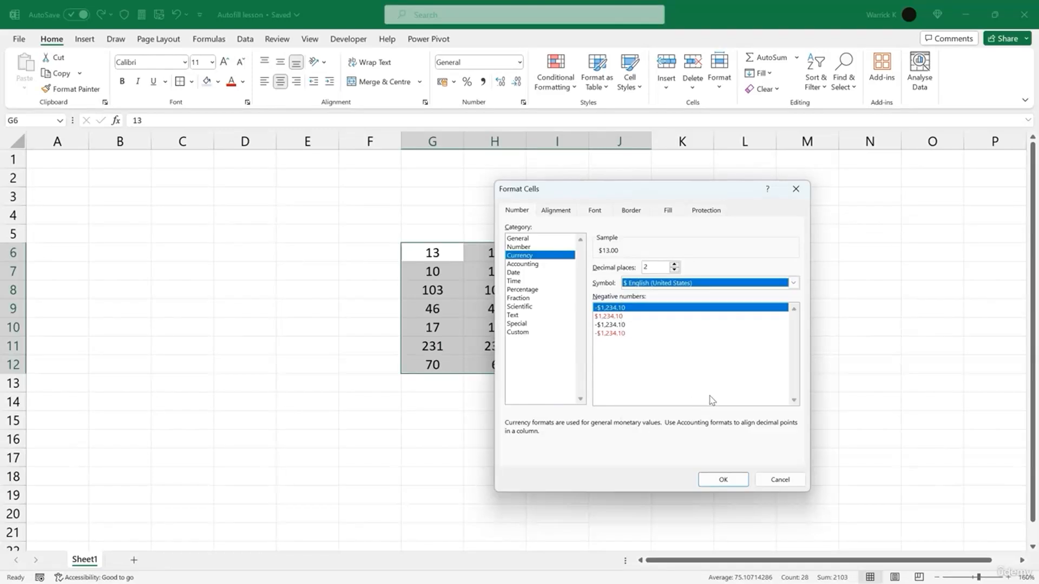
left_click(737, 481)
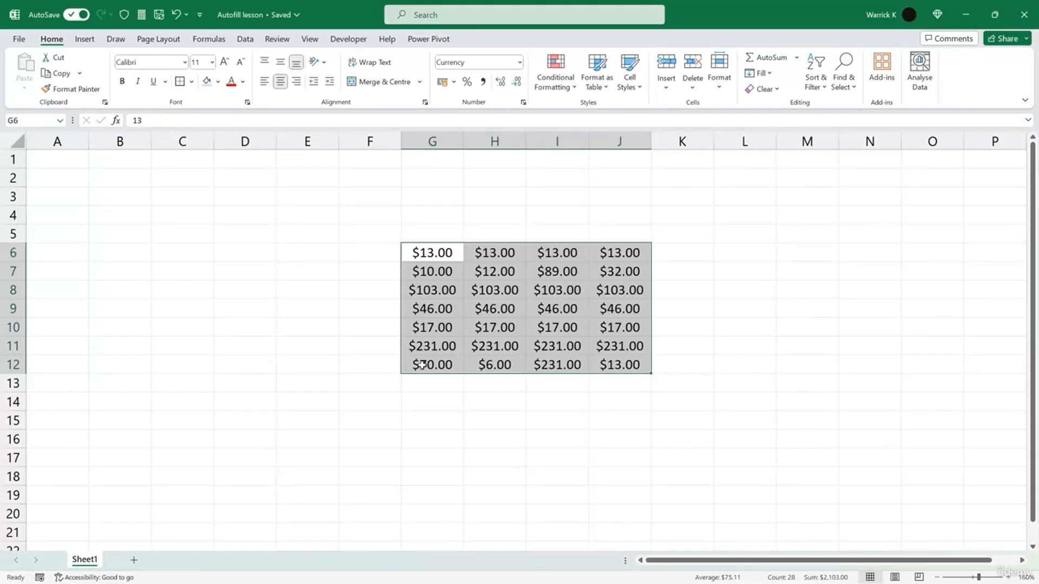
left_click_drag(425, 364, 619, 365)
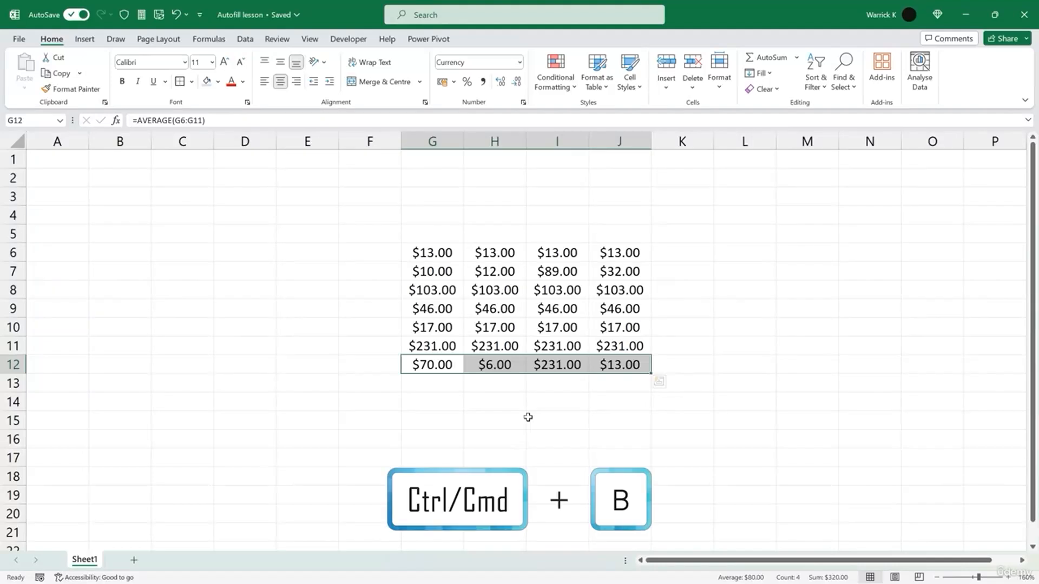
key("ctrl+b")
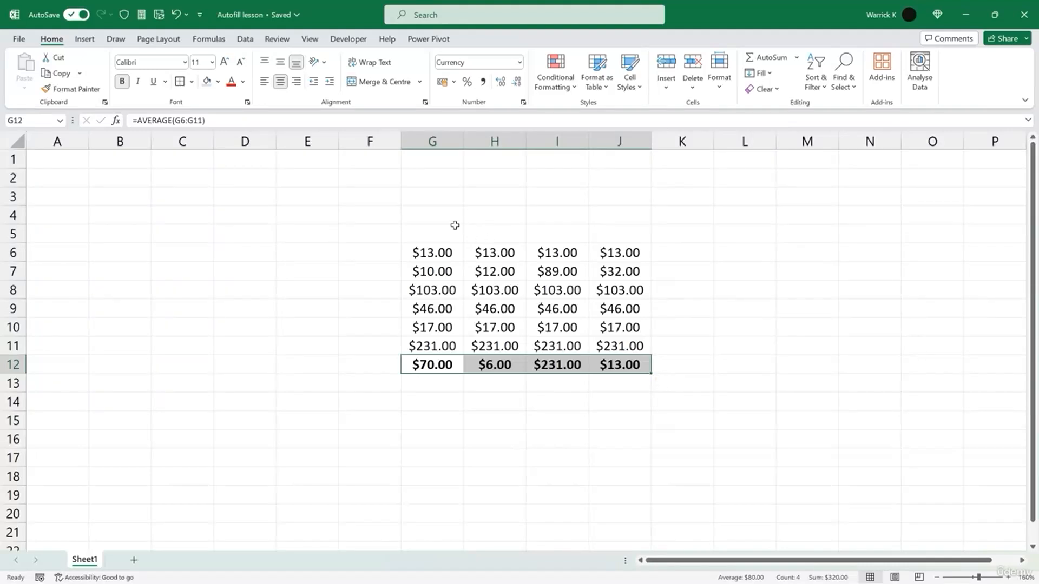
Merge and centre G4:J4 above the table and enter the heading "Totals"
left_click_drag(438, 217, 609, 211)
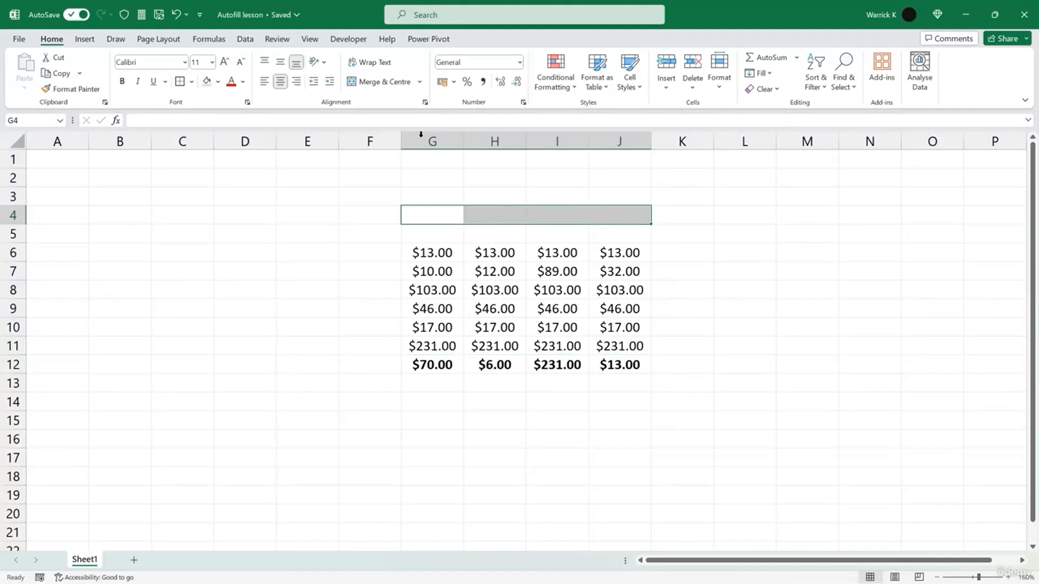
left_click(392, 85)
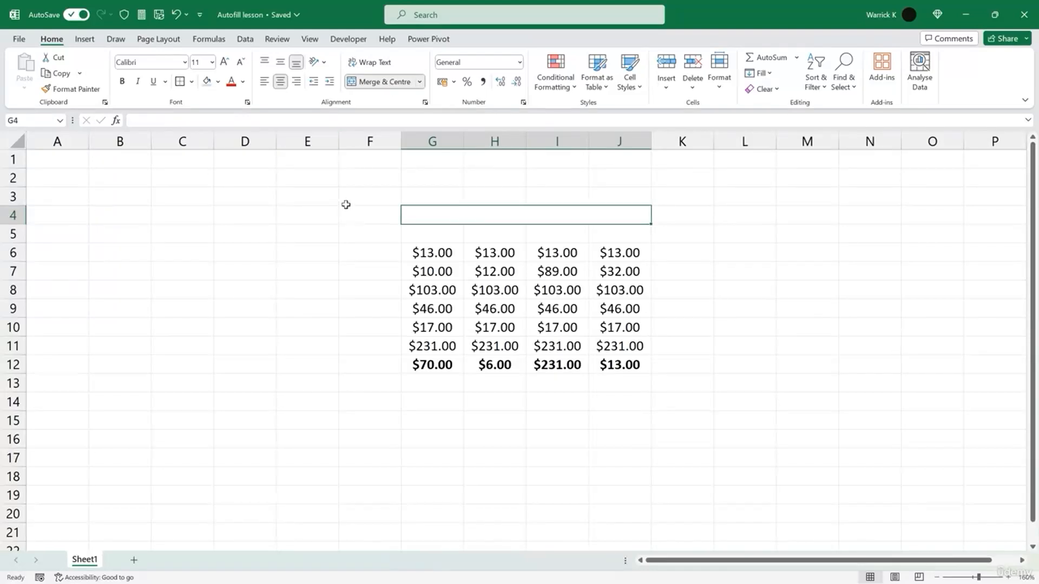
type("Totals")
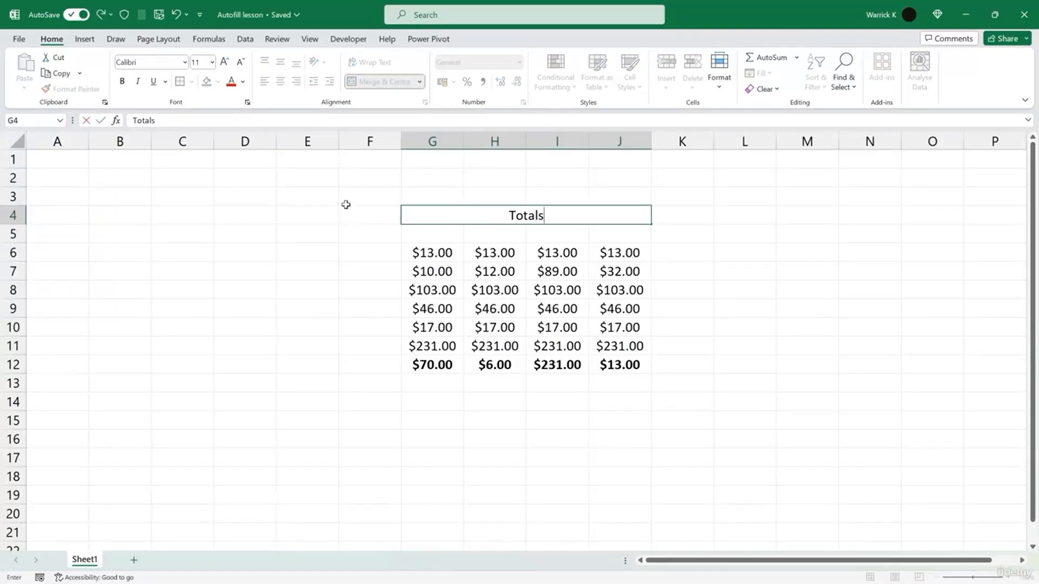
left_click(346, 205)
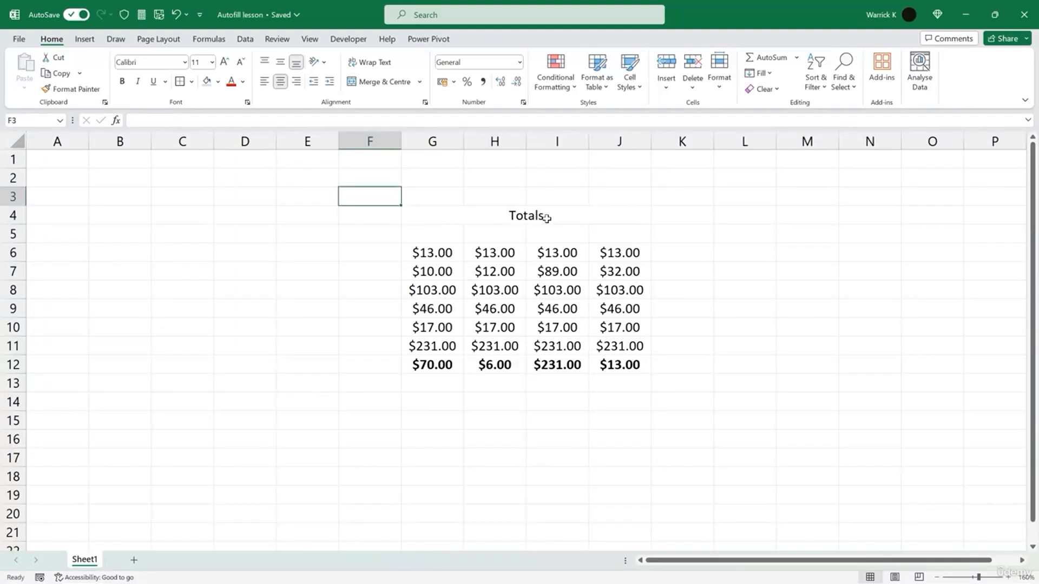
Increase the "Totals" heading's font size to 14 and make it bold
left_click(514, 219)
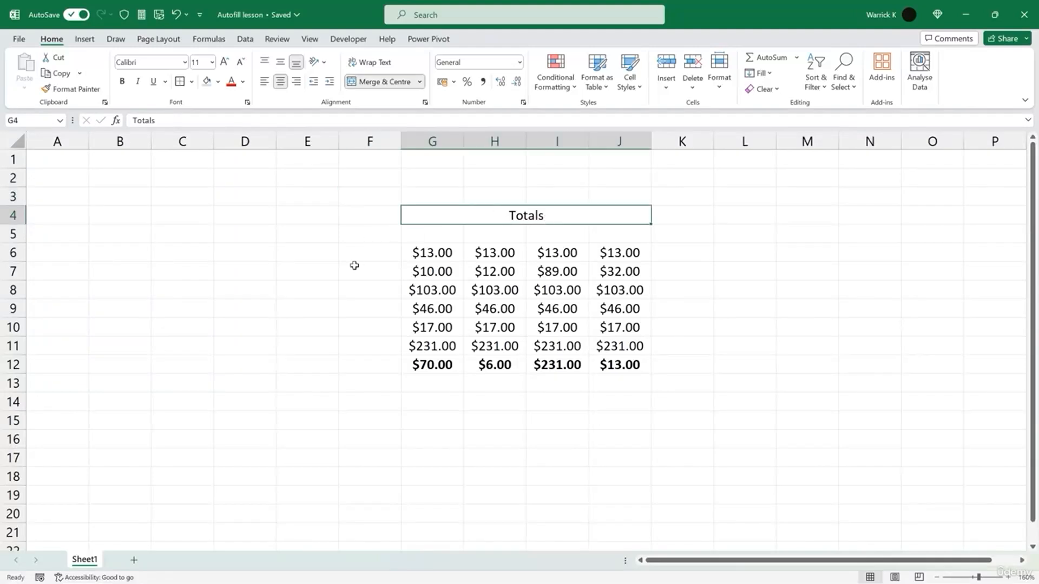
left_click(226, 63)
left_click(226, 62)
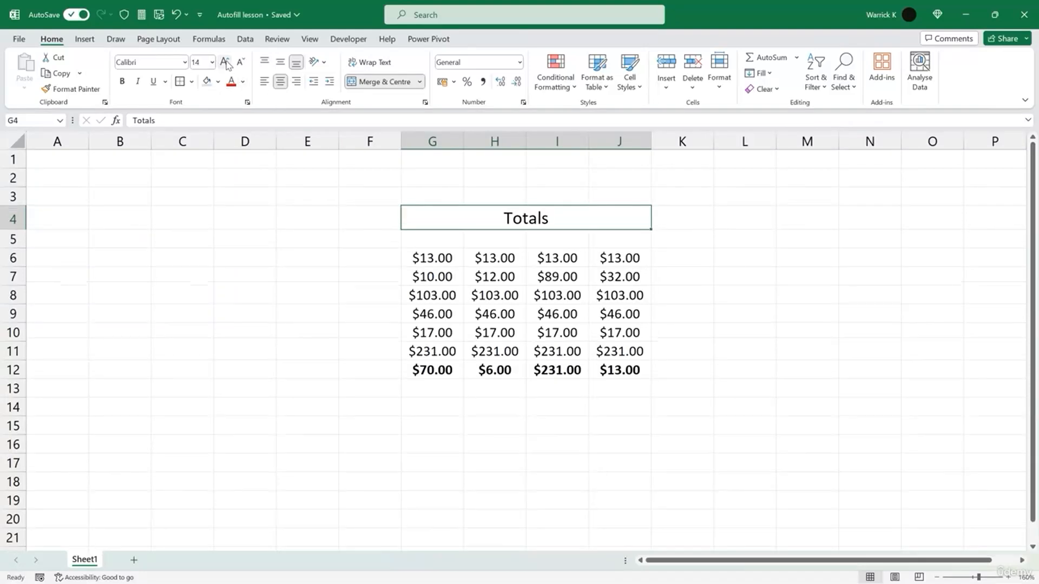
left_click(124, 84)
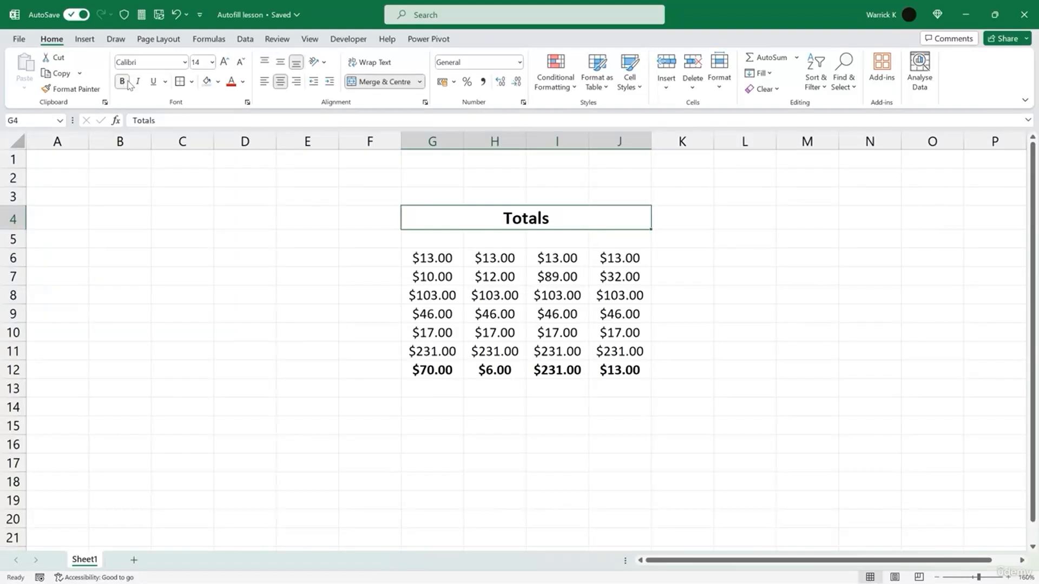
Give the merged "Totals" heading cell a light blue fill and outside borders, and deselect it
left_click(218, 82)
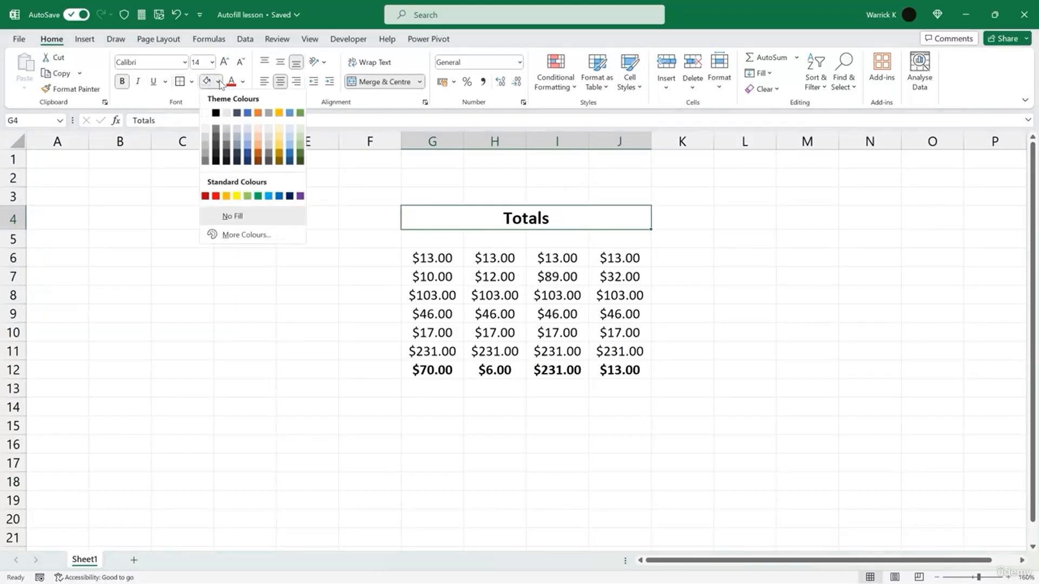
left_click(248, 132)
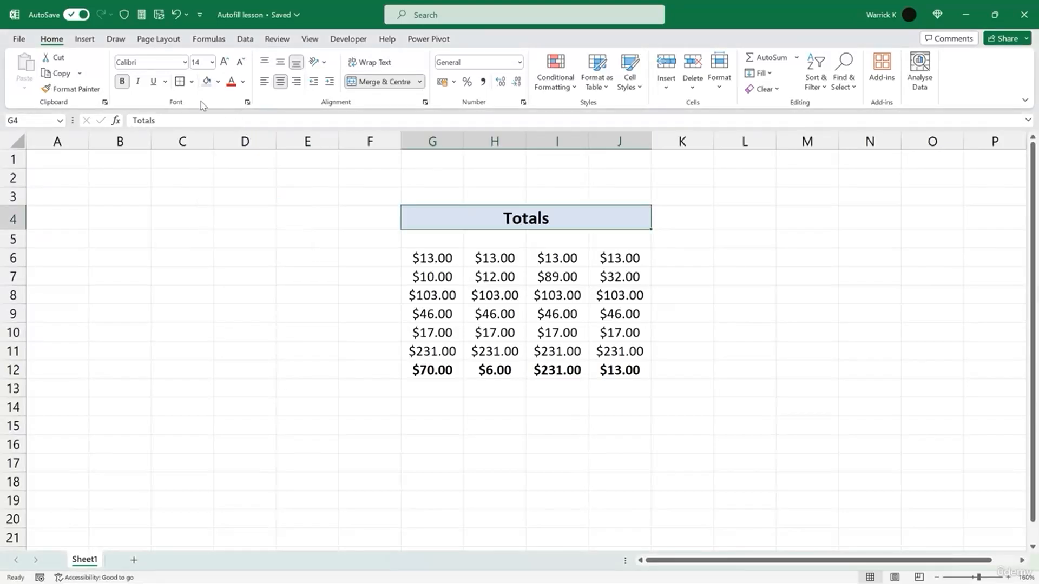
left_click(192, 82)
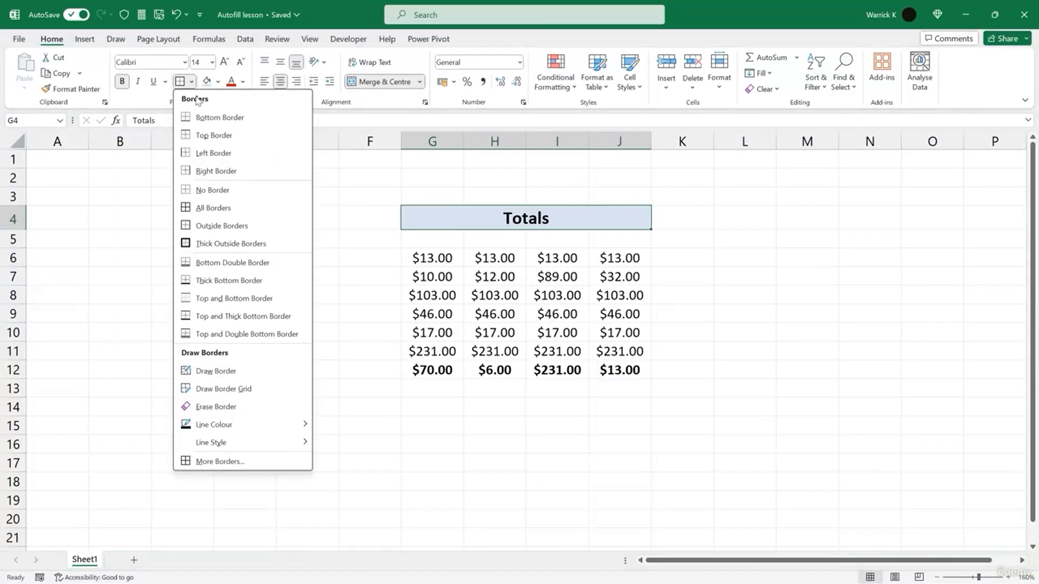
left_click(227, 226)
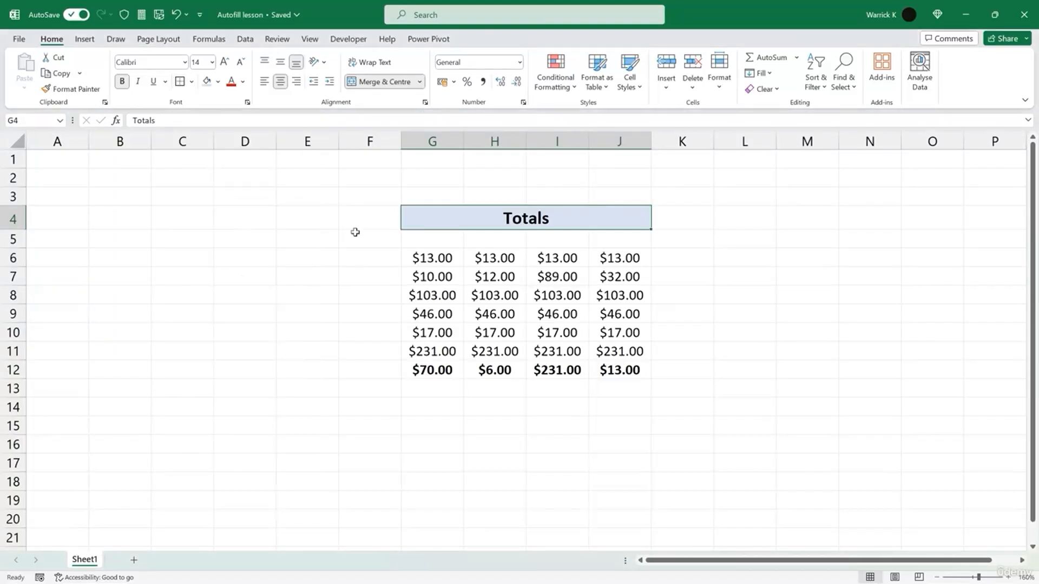
left_click(445, 407)
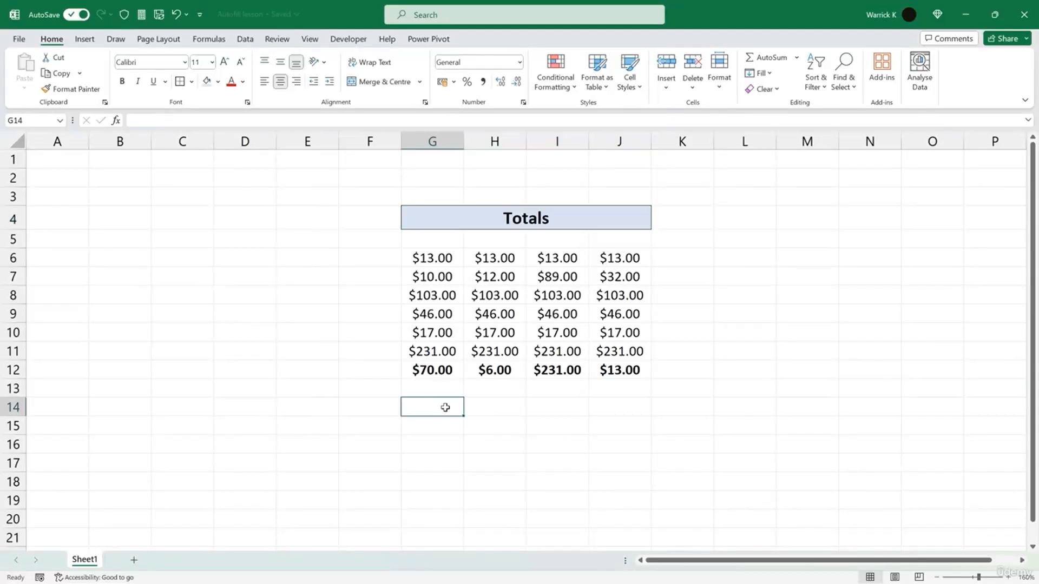